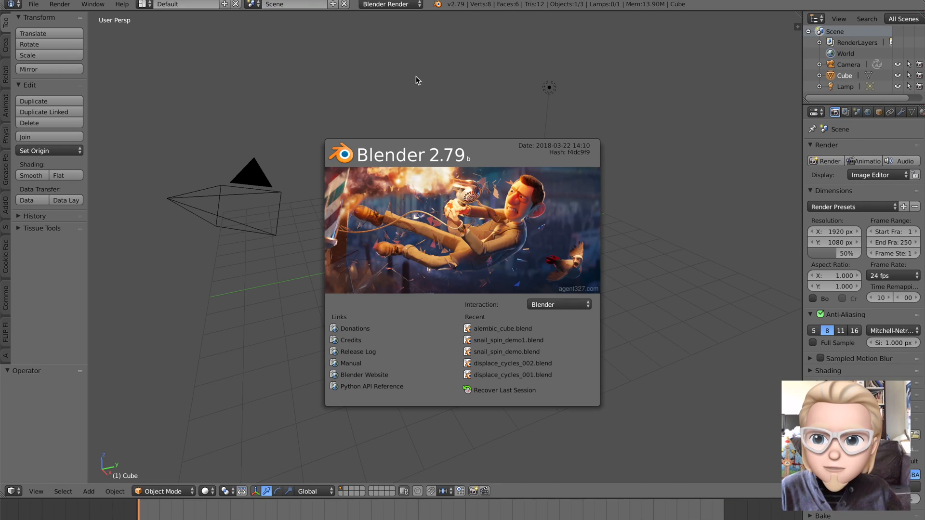
- Dismiss the Blender 2.79 splash screen, launch Blender 2.80 from the Finder window and dismiss its splash screen
left_click(374, 109)
key("ctrl+Left")
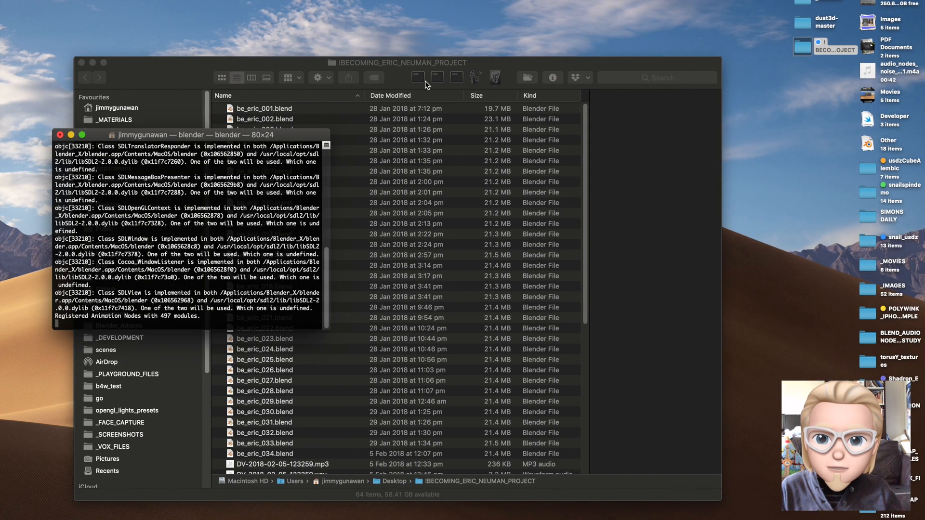
left_click(473, 63)
left_click(456, 77)
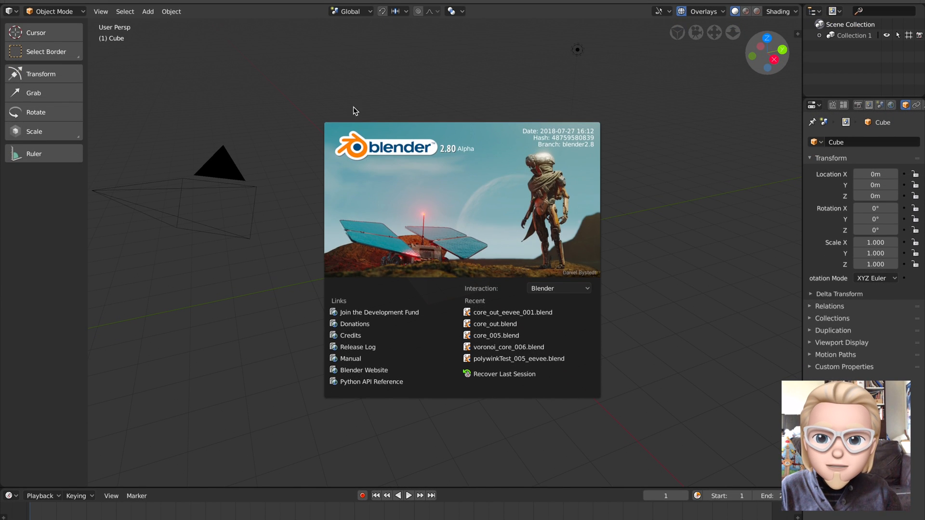
left_click(361, 111)
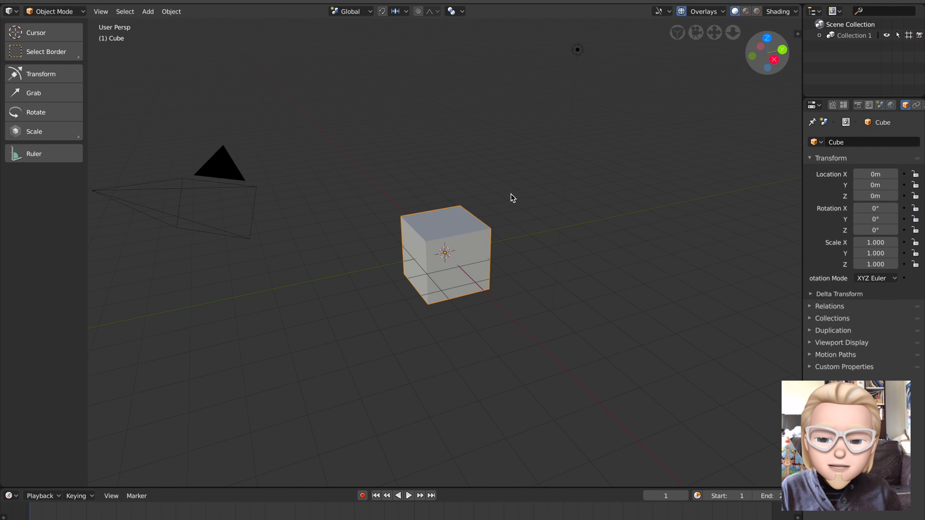
- Compare the default camera, lamp and cube in the Blender 2.79 and Blender 2.80 scenes
key("ctrl+Left")
key("ctrl+Right")
key("ctrl+Right")
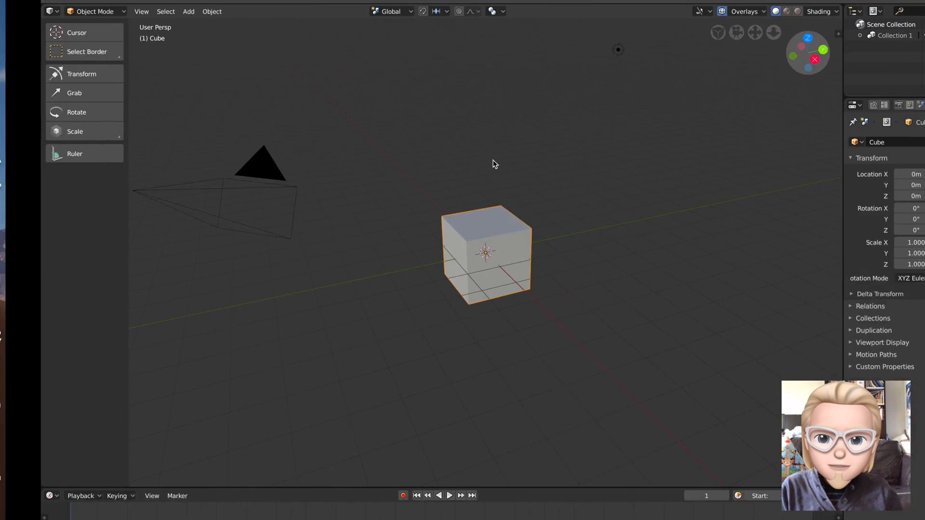
key("ctrl+Up")
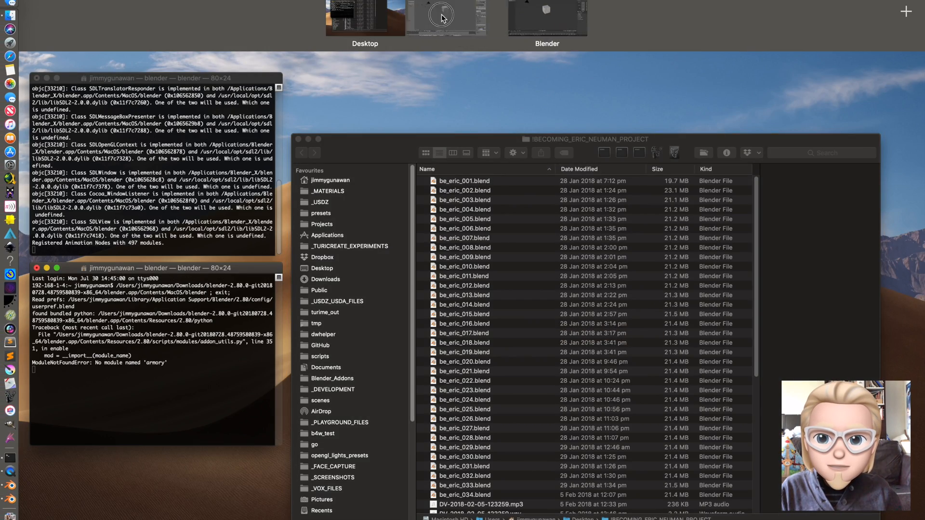
left_click(448, 16)
middle_click_drag(447, 204, 447, 198)
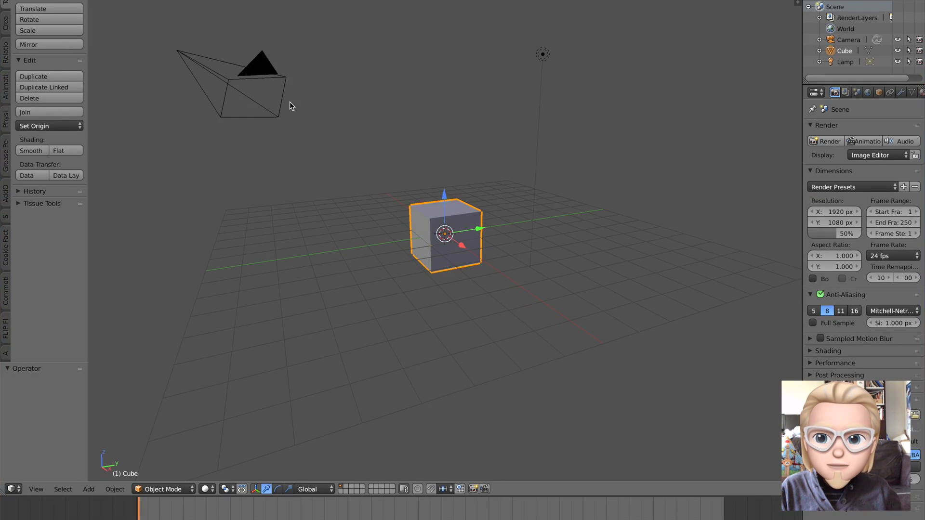
right_click(276, 79)
right_click(543, 54)
key("ctrl+Right")
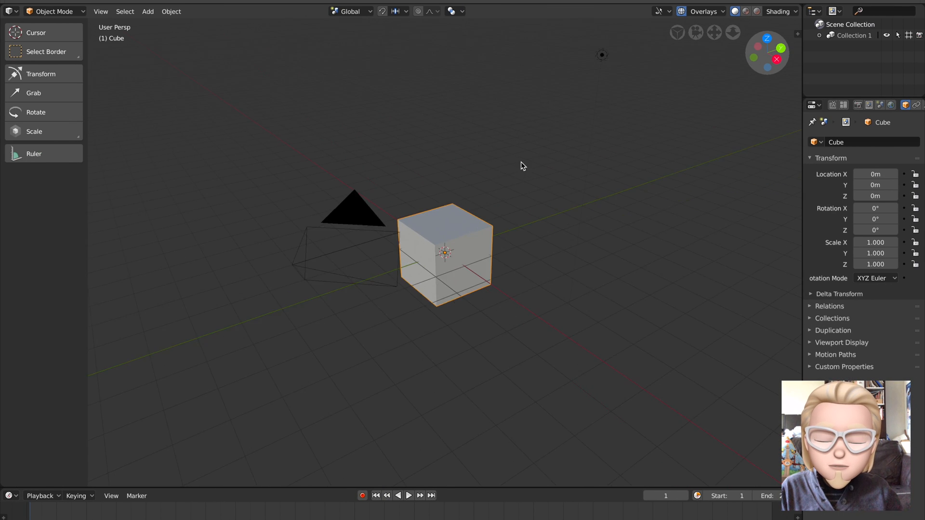
middle_click_drag(503, 164, 494, 164)
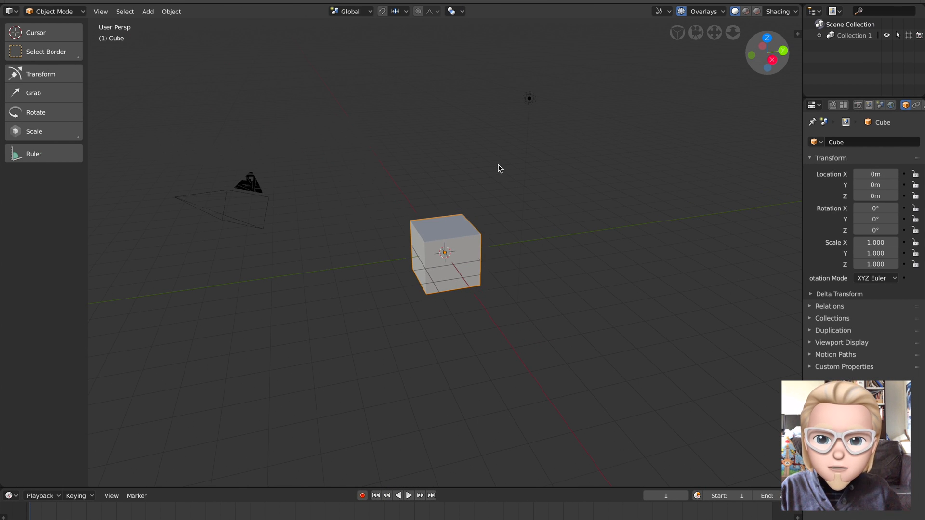
scroll(500, 168, "up", 3)
scroll(525, 172, "down", 3)
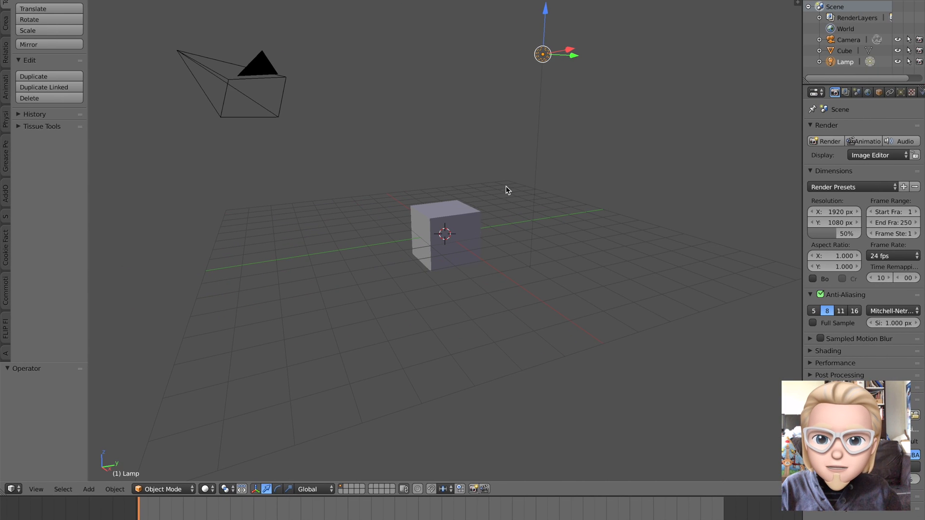
- Delete the default cube in Blender 2.79
left_click(467, 201)
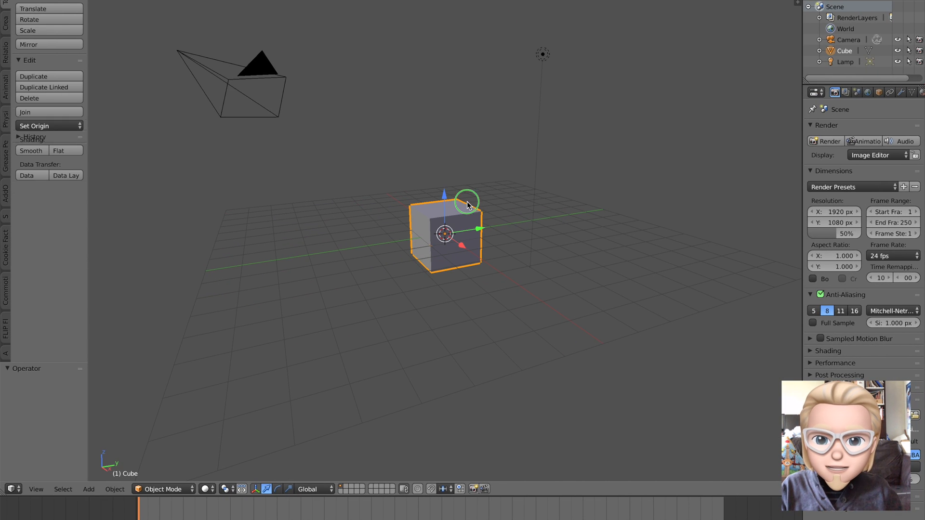
scroll(483, 200, "up", 1)
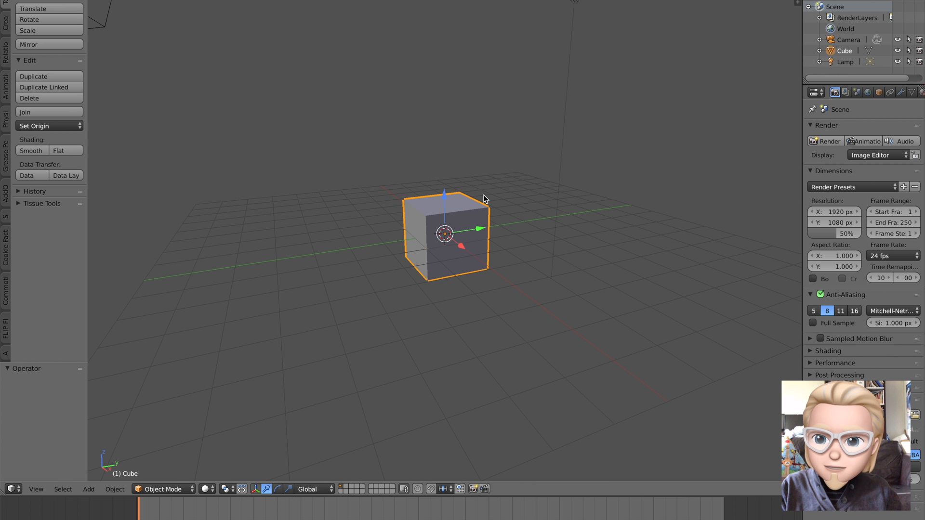
scroll(489, 196, "up", 1)
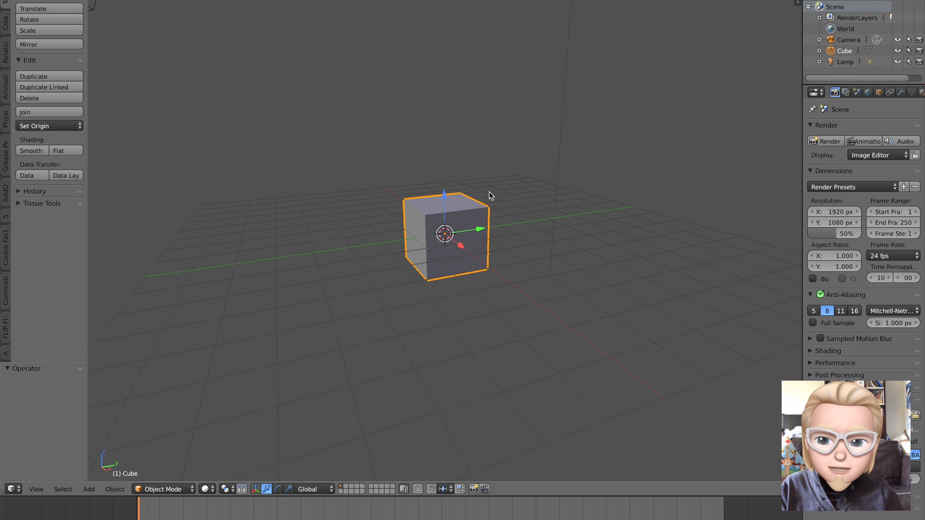
key("x")
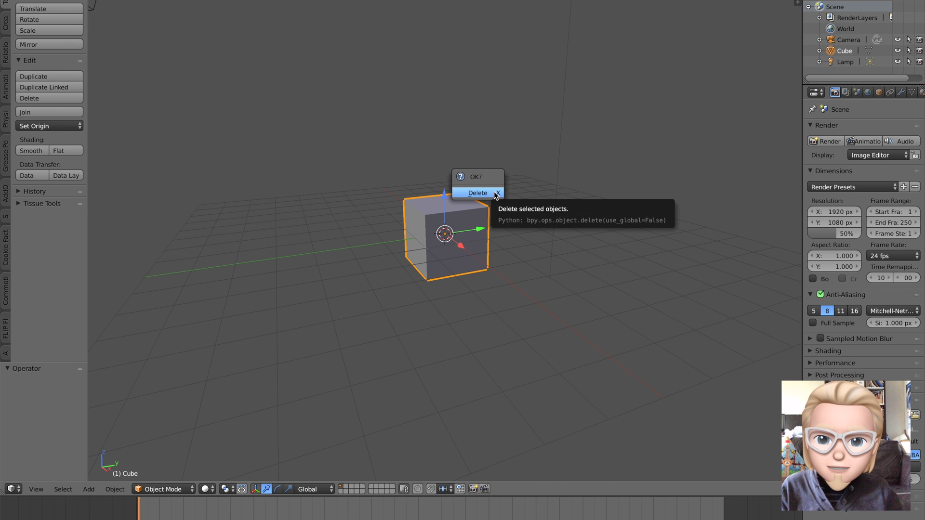
left_click(492, 192)
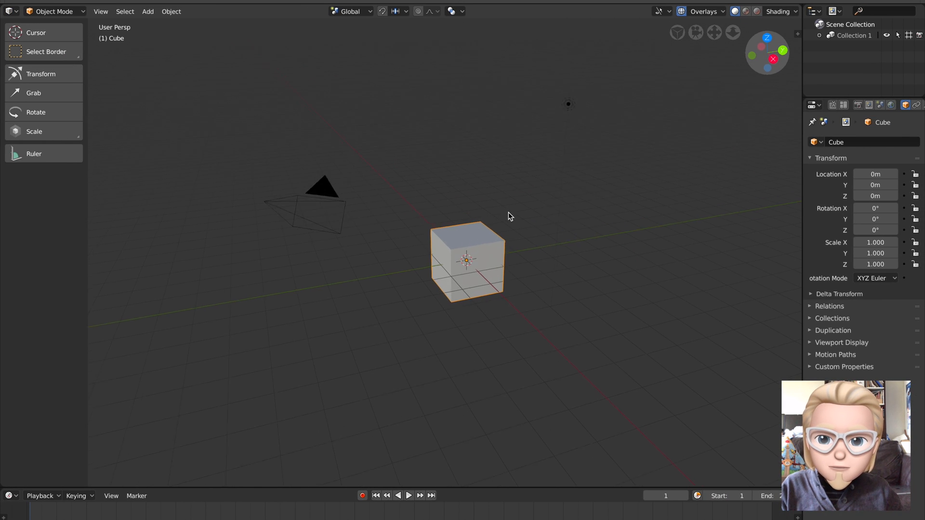
- Search the operators for "delet" in Blender 2.80 and delete the default cube with the Object Delete operator
scroll(508, 212, "up", 3)
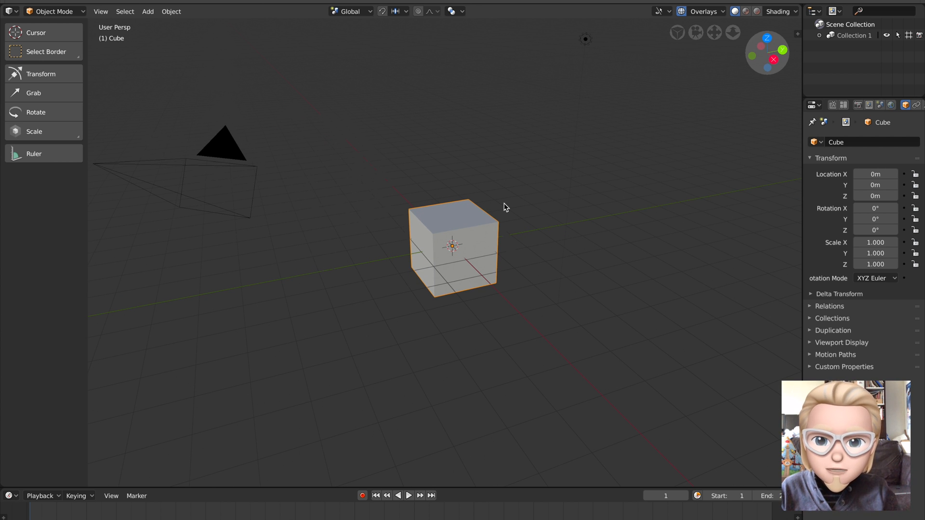
key("shift+space")
left_click(542, 215)
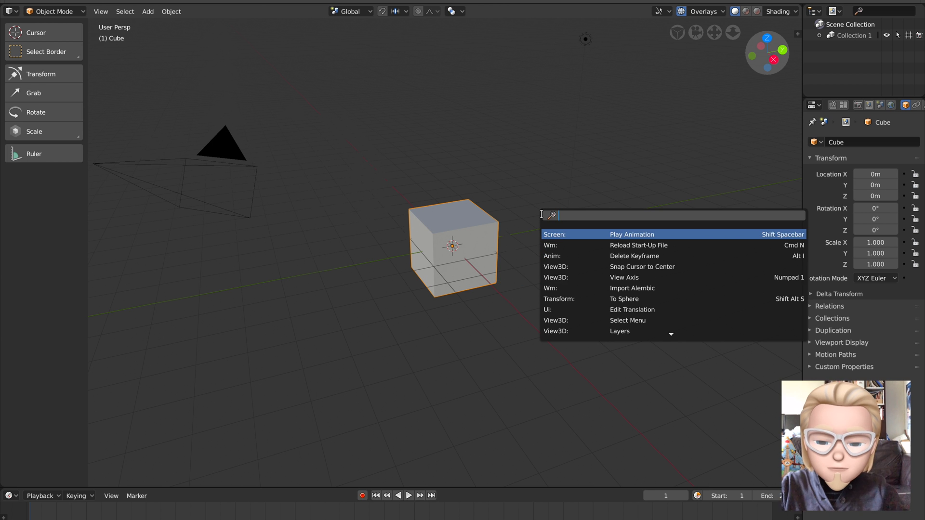
type("delet")
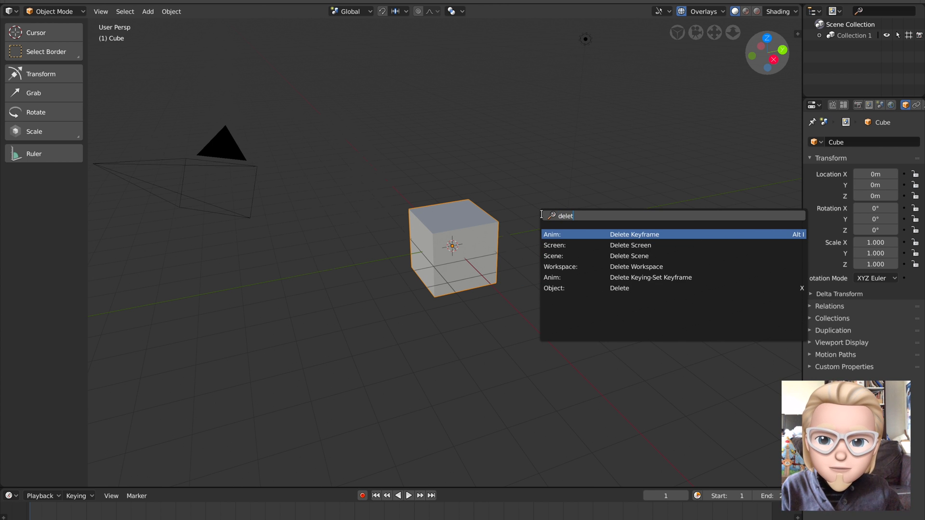
left_click(599, 290)
left_click(598, 290)
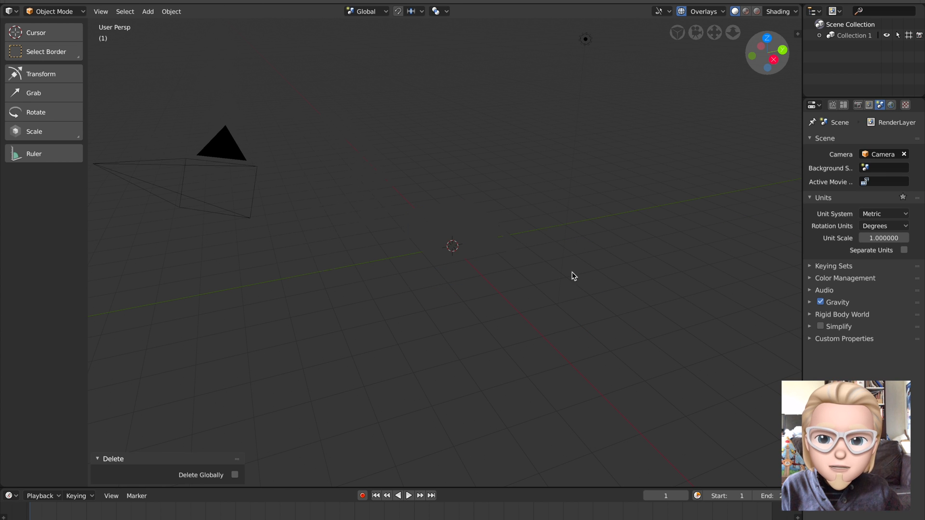
- Add a Grid mesh with 10 by 10 subdivisions and a 1 m radius at the world origin
middle_click_drag(536, 240, 506, 233)
scroll(467, 215, "down", 3)
scroll(468, 218, "up", 4)
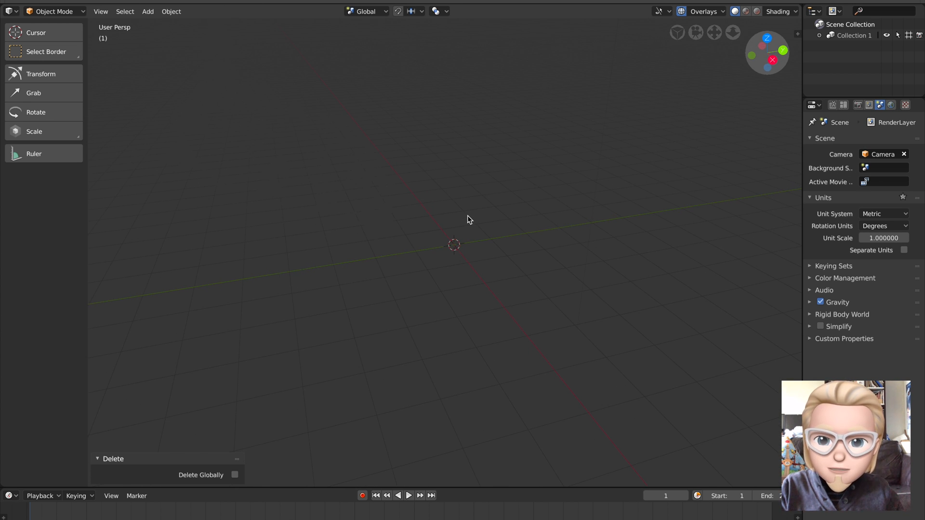
key("shift+a")
mouse_move(468, 219)
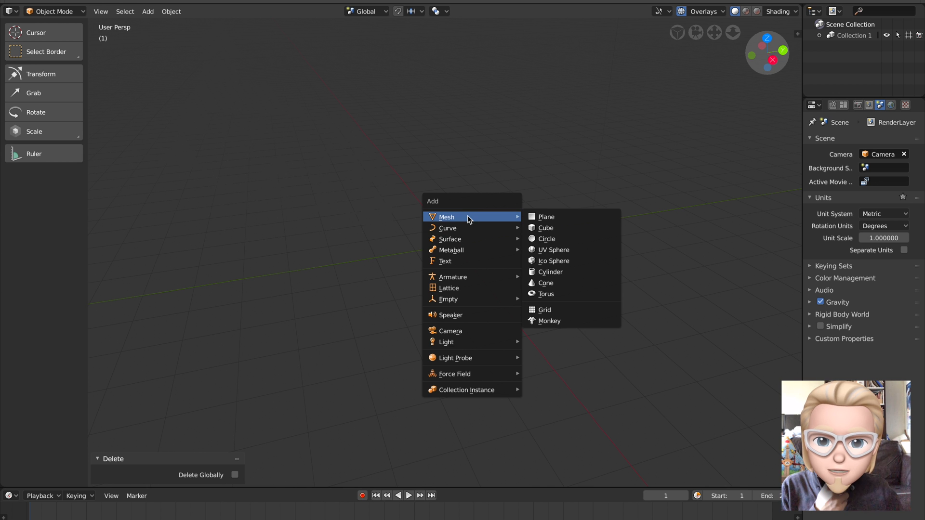
left_click(558, 312)
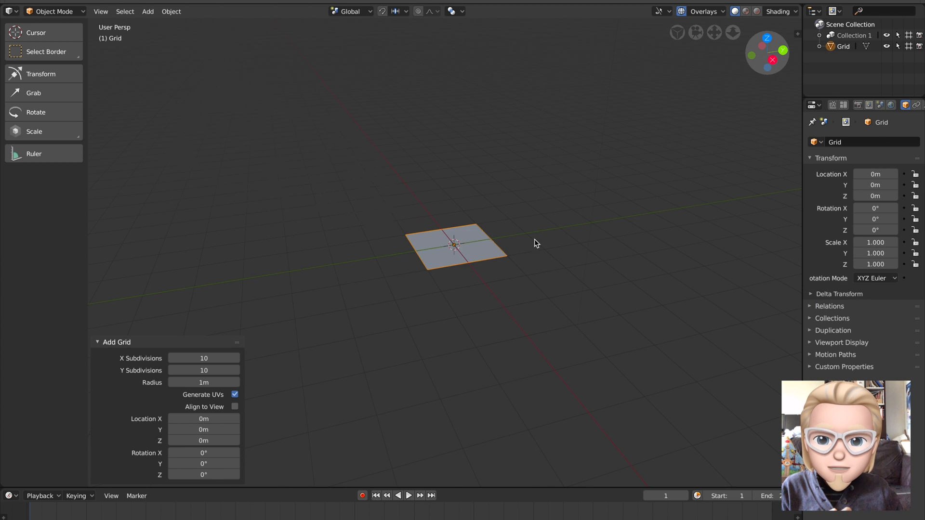
scroll(534, 258, "up", 4)
scroll(535, 256, "up", 2)
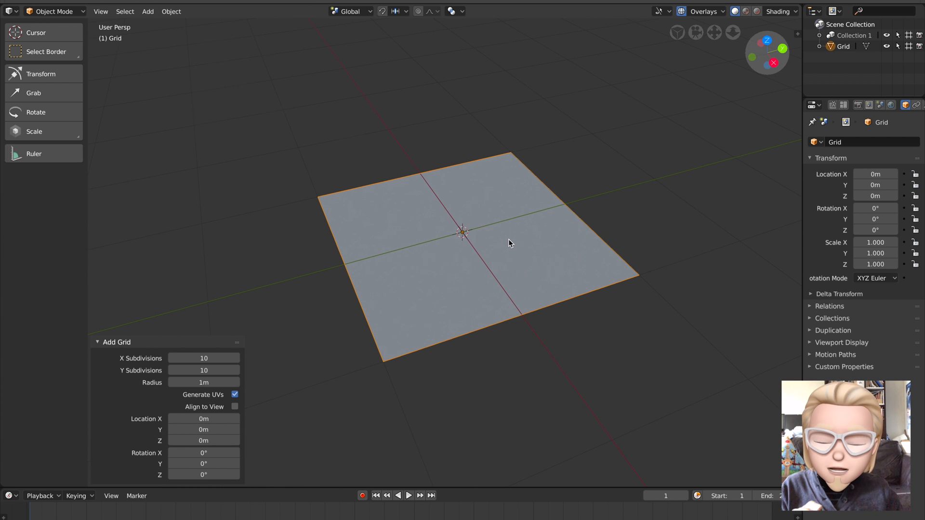
middle_click_drag(508, 239, 504, 236)
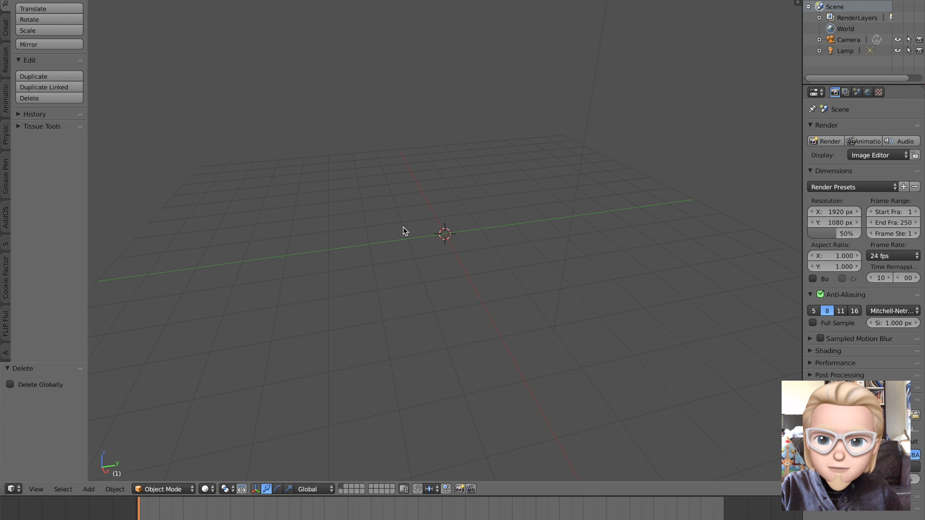
- Switch to Blender 2.79, add a 10 by 10 Grid mesh at the origin and expand the view of its creation options
key("shift+a")
mouse_move(410, 228)
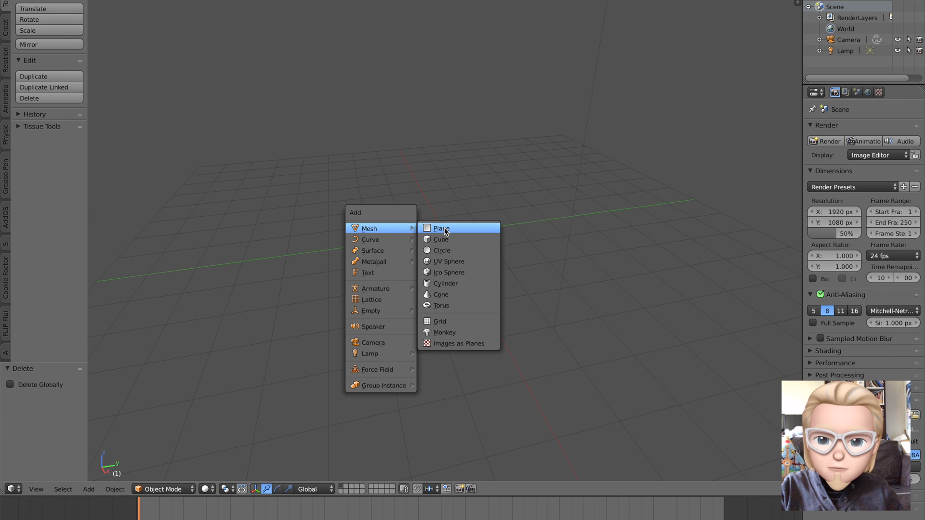
left_click(487, 322)
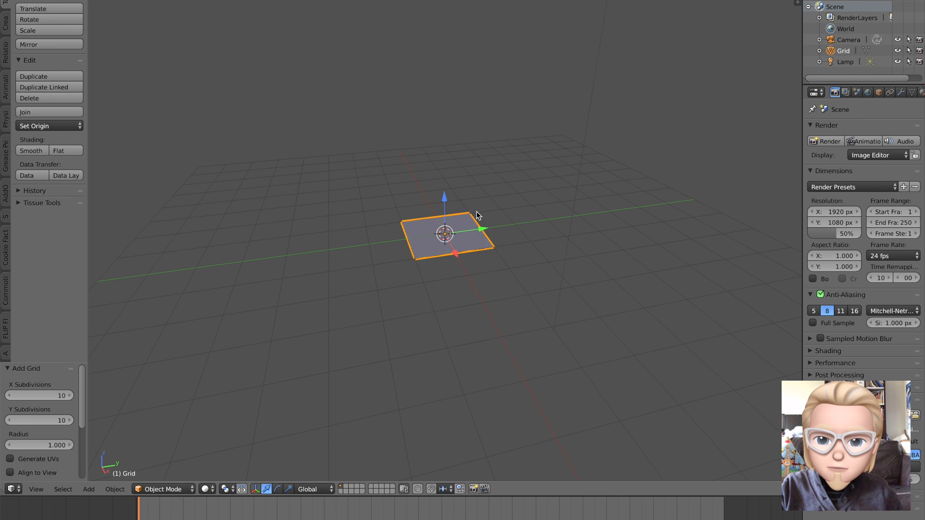
scroll(97, 340, "up", 7)
left_click_drag(70, 364, 99, 239)
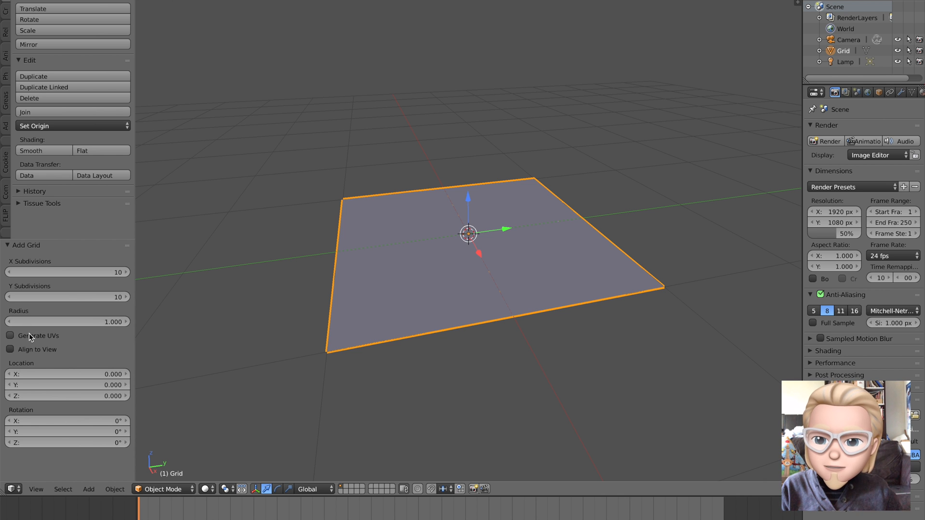
middle_click_drag(312, 280, 381, 278)
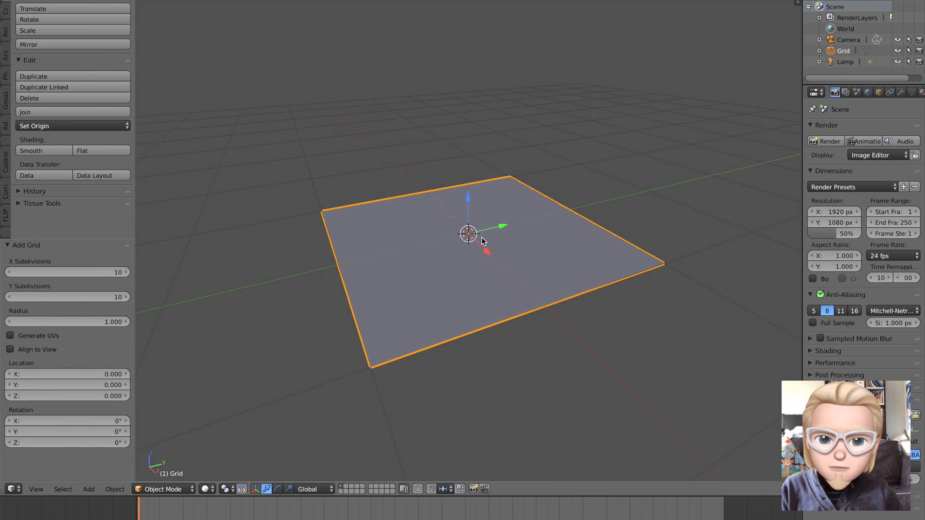
middle_click_drag(483, 241, 474, 256)
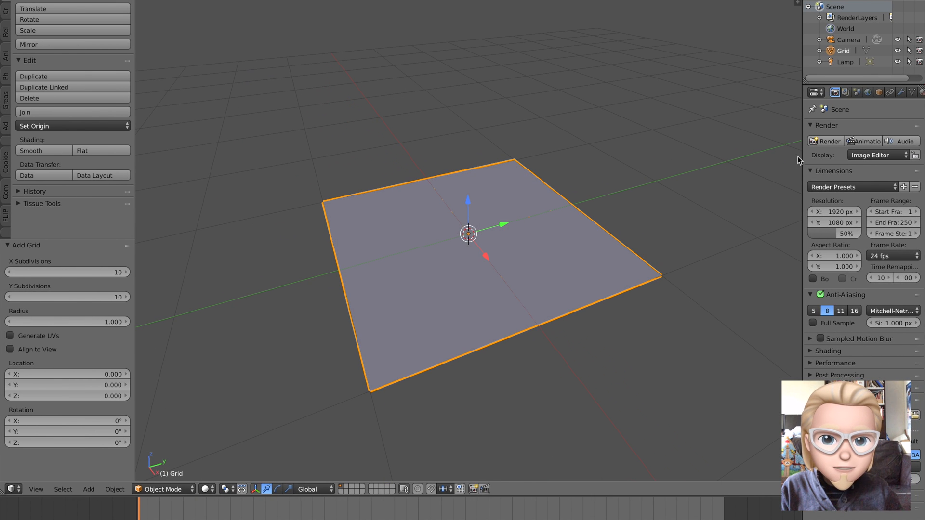
- Show the wireframe over the grid's surface through its object display settings and widen the Properties editor
left_click(878, 94)
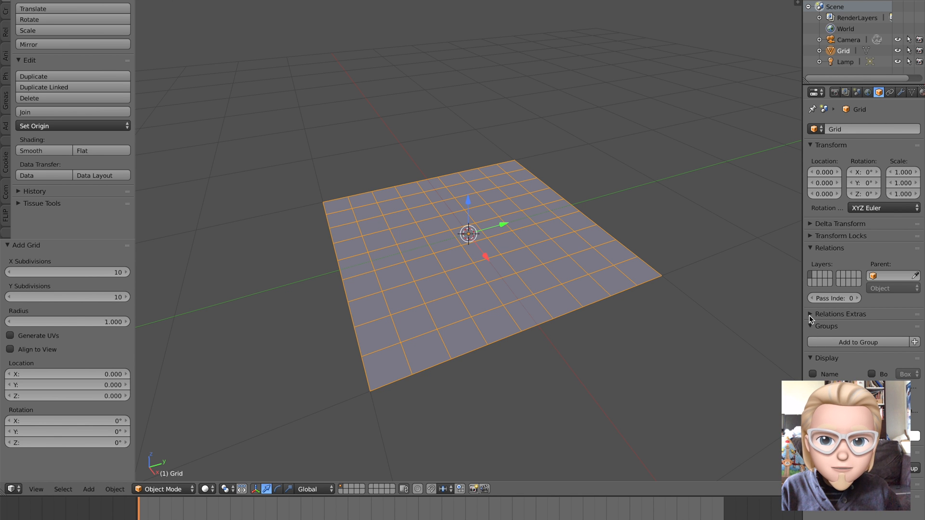
left_click_drag(803, 314, 729, 303)
scroll(619, 258, "up", 1)
key("a")
middle_click_drag(581, 224, 567, 210)
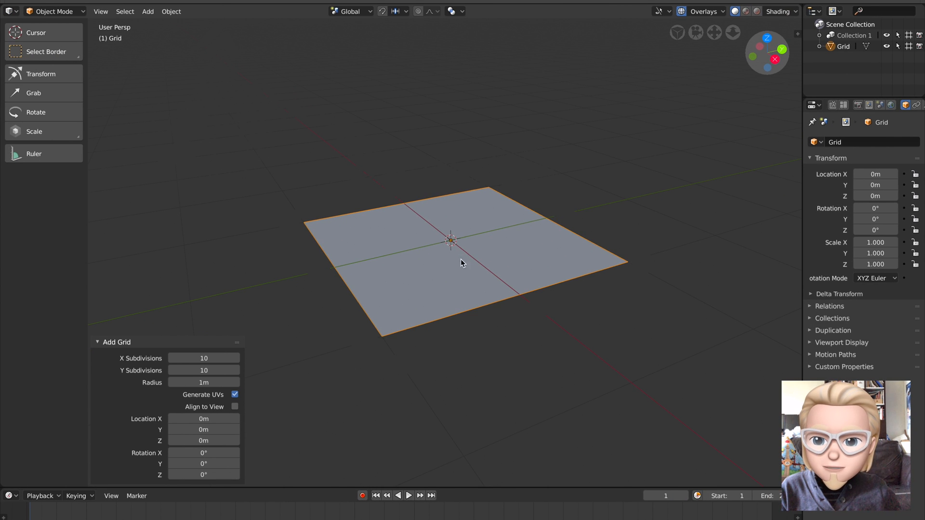
- Switch to Blender 2.80 and turn on the Wireframe and Backface Culling geometry overlays for the viewport
scroll(368, 333, "up", 1)
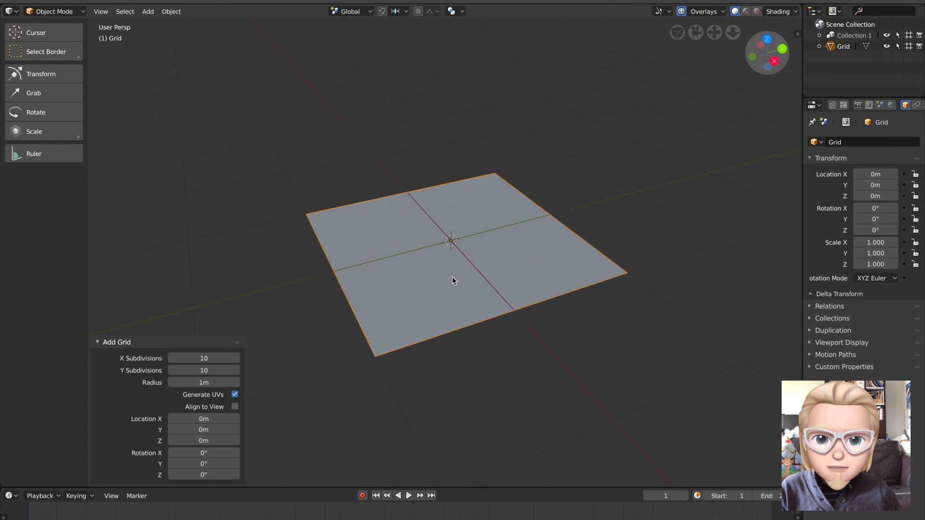
scroll(451, 278, "up", 1)
left_click(724, 11)
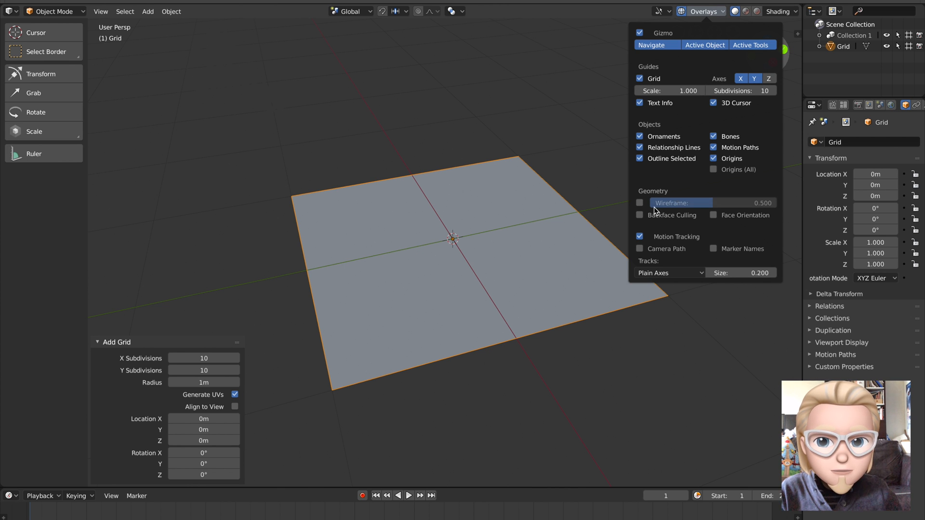
left_click(641, 202)
left_click(640, 215)
mouse_move(547, 215)
middle_mouse_down()
mouse_move(522, 252)
mouse_move(549, 212)
middle_mouse_up()
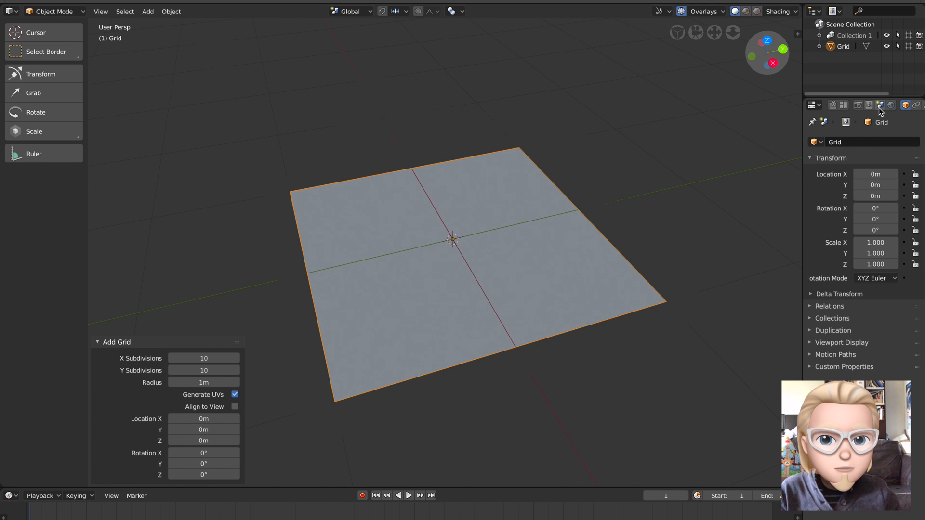
- Widen the Properties editor and open the grid's modifier settings
left_click_drag(802, 180, 751, 178)
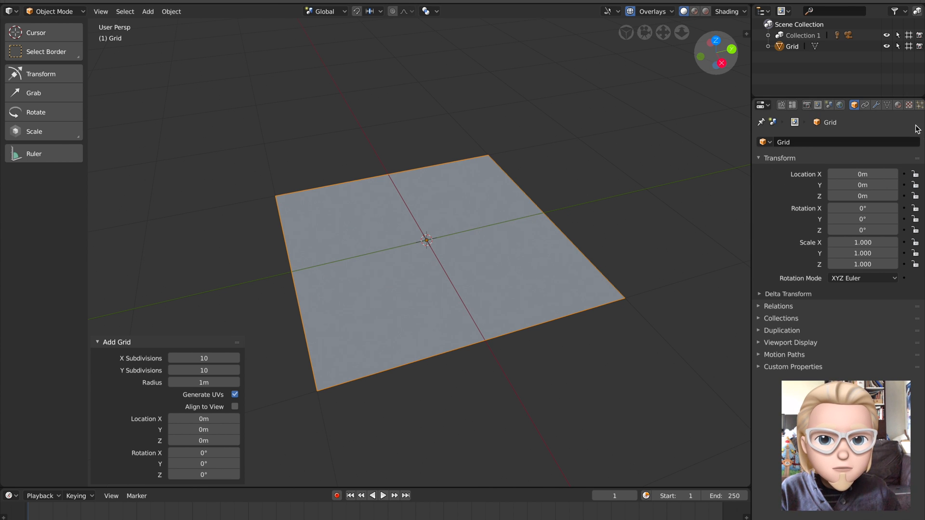
left_click(886, 105)
left_click(876, 105)
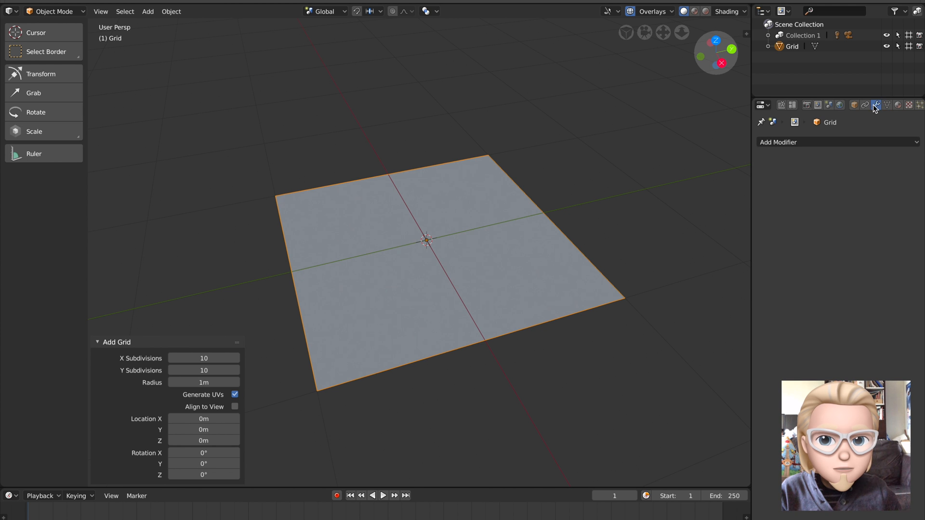
- Browse the grid's object, constraint, modifier and mesh data properties for display options
left_click(829, 105)
left_click(793, 105)
left_click(829, 105)
left_click(854, 105)
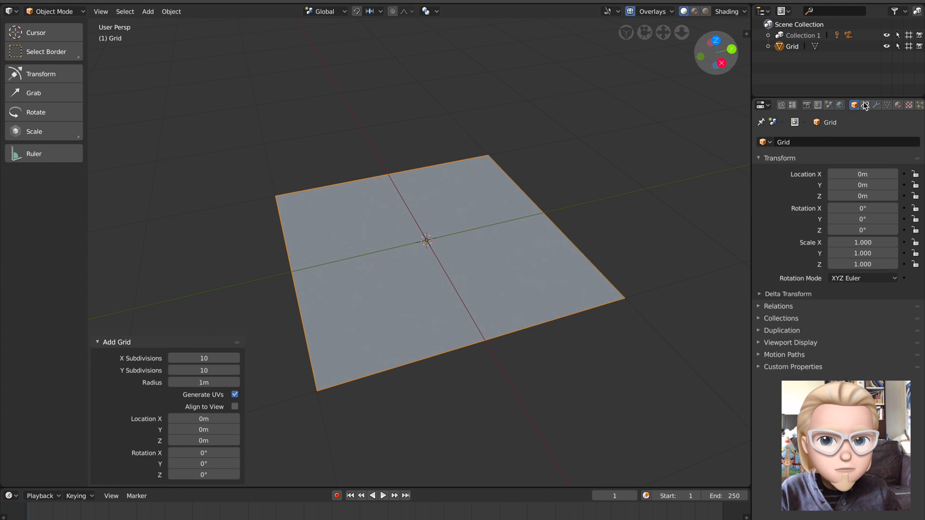
left_click(865, 105)
left_click(887, 105)
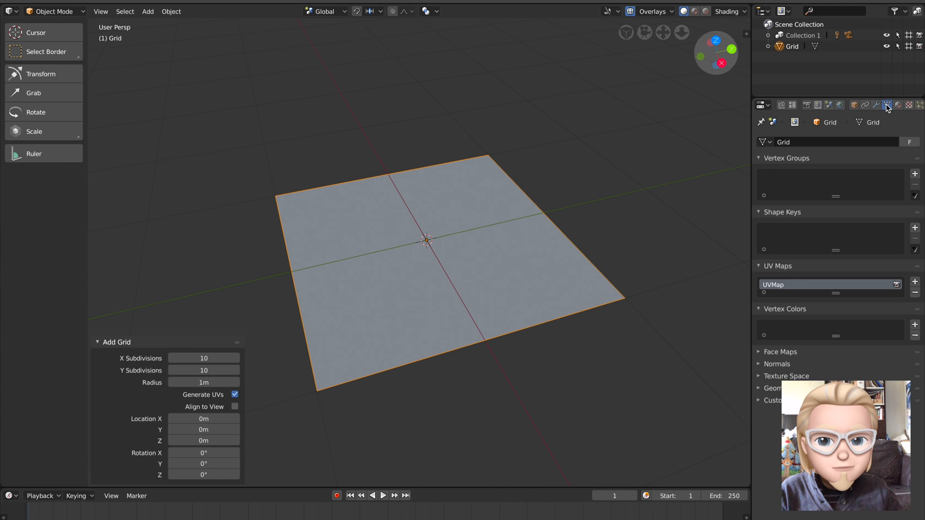
left_click(877, 105)
left_click(887, 105)
left_click(876, 106)
left_click(866, 105)
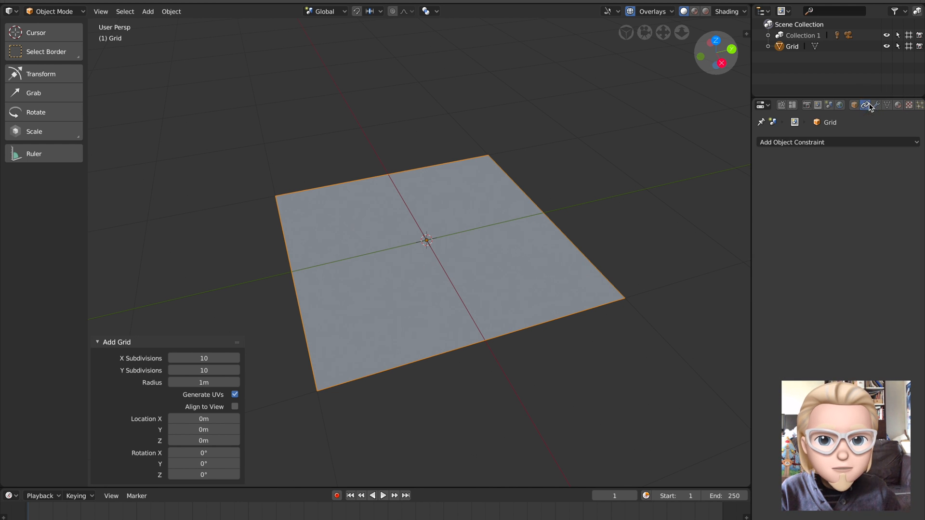
left_click(887, 105)
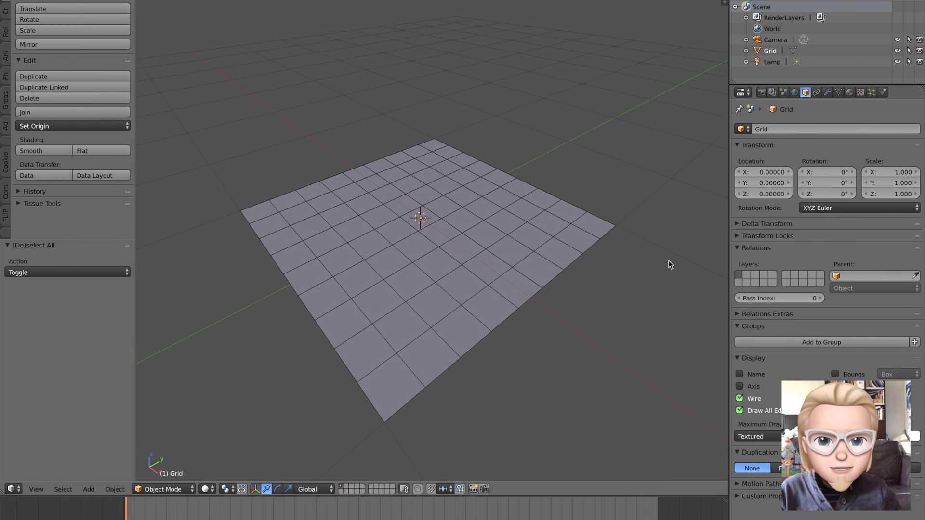
- View the wireframed grid in Blender 2.79, return to Blender 2.80 and expand the Viewport Display settings in the grid's object properties
middle_click_drag(669, 261, 658, 264)
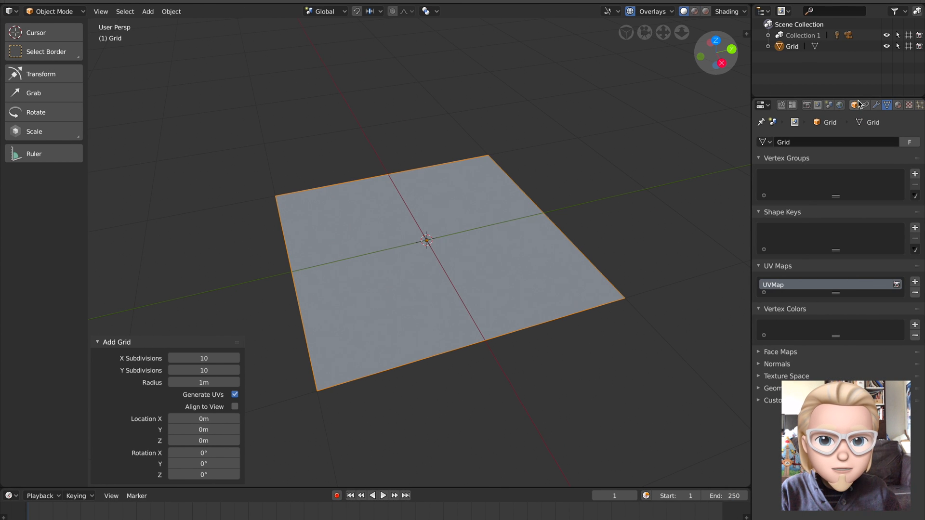
left_click(856, 105)
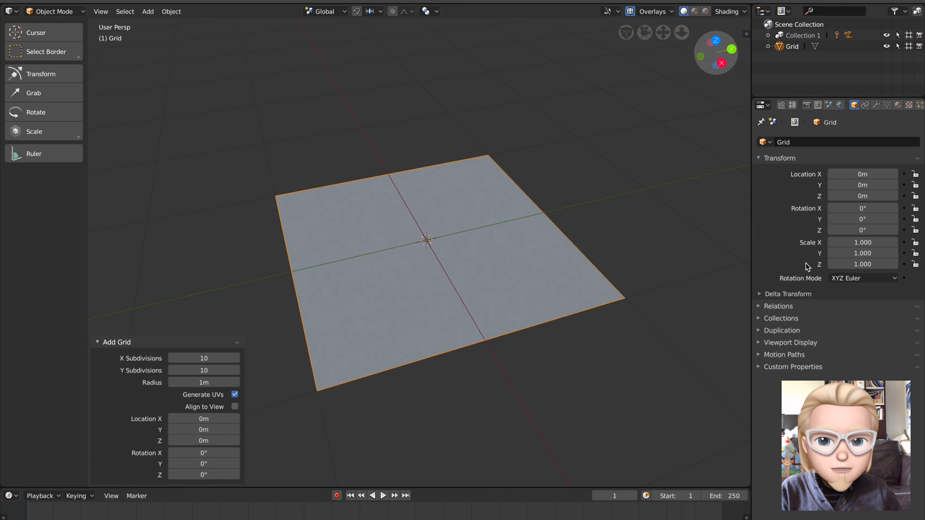
left_click(800, 342)
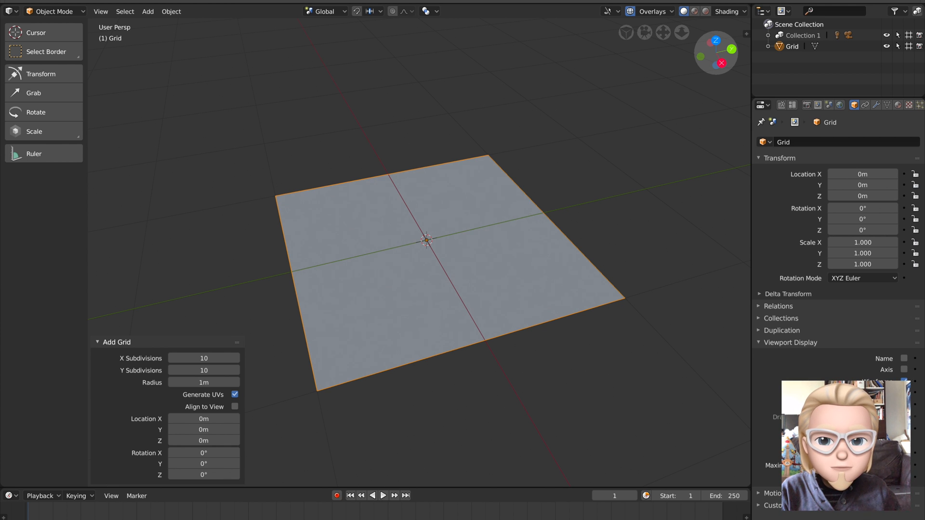
middle_click_drag(477, 280, 594, 147)
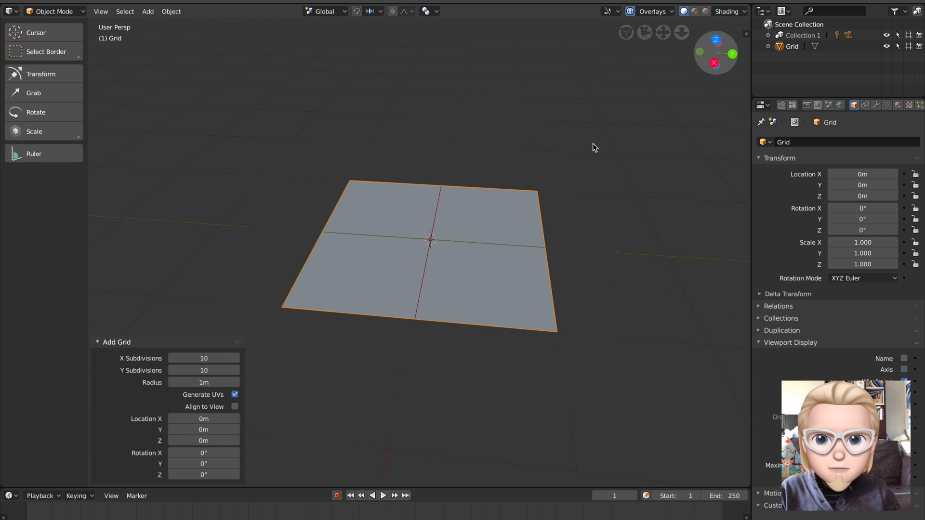
- Toggle the Outline option of solid shading and preview the other viewport shading modes, ending in solid shading
key("shift+z")
left_click(683, 12)
left_click(718, 14)
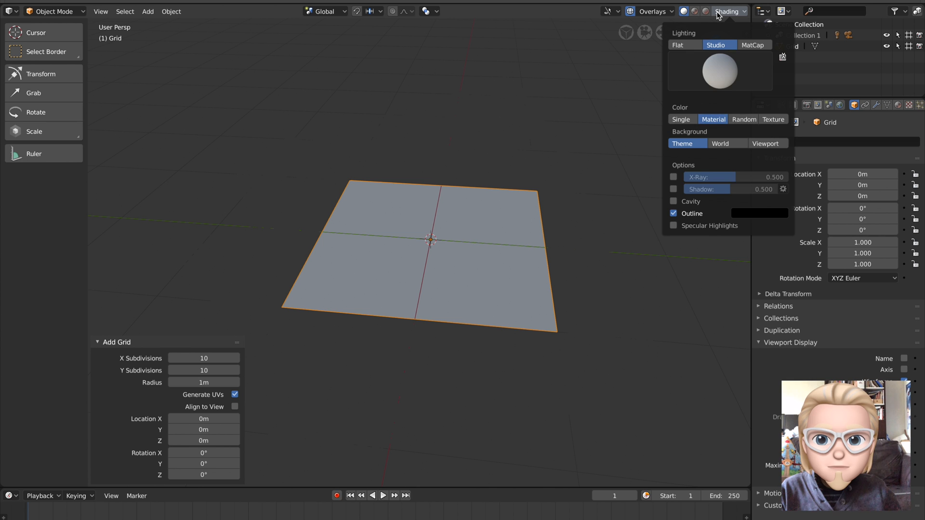
left_click(674, 213)
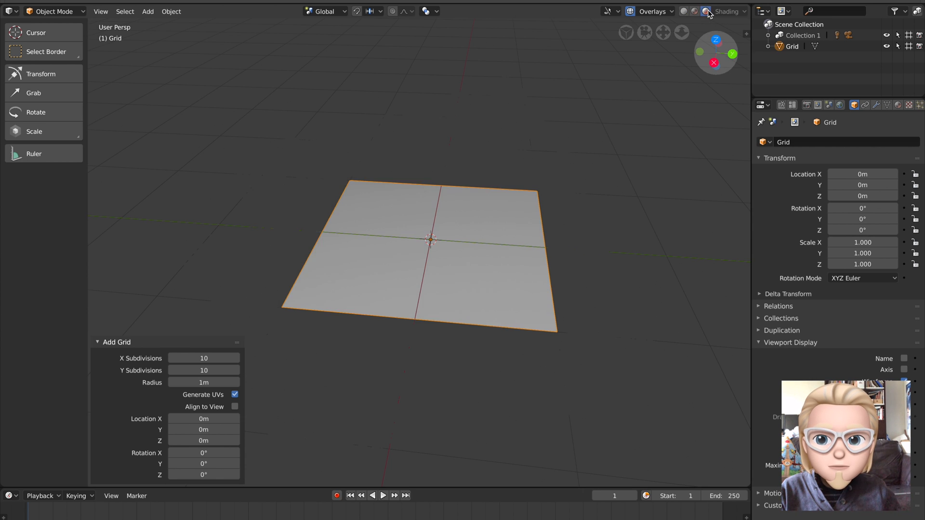
left_click(693, 12)
left_click(684, 12)
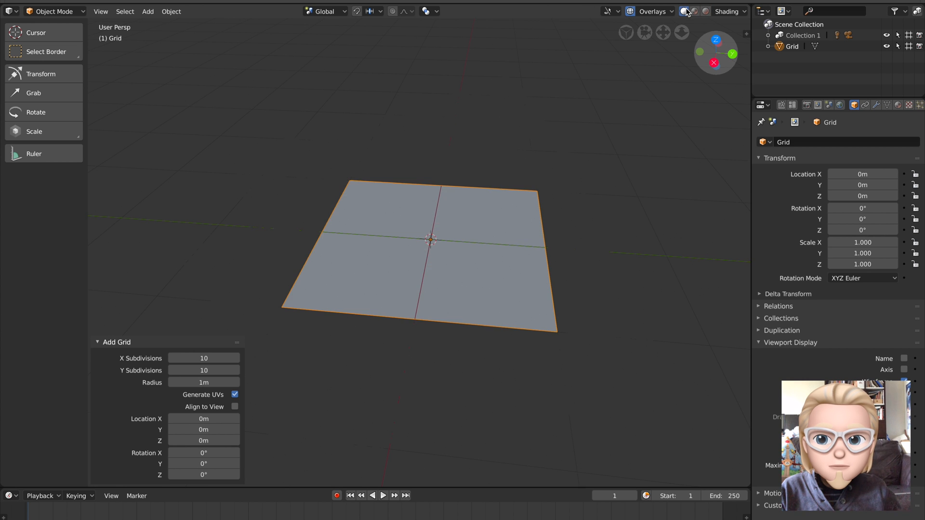
- Switch the grid between Object Mode and Edit Mode, ending in Edit Mode with a close view of its faces
middle_click_drag(543, 180, 487, 238)
key("Tab")
key("Tab")
scroll(487, 238, "down", 1)
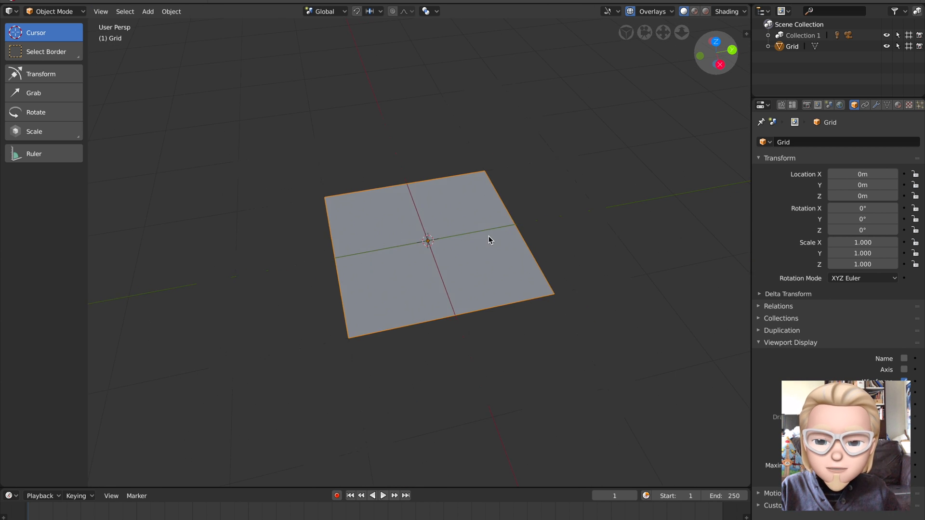
scroll(489, 238, "up", 2)
key("Tab")
mouse_move(487, 237)
middle_mouse_down()
mouse_move(525, 219)
mouse_move(530, 204)
mouse_move(503, 205)
mouse_move(471, 229)
mouse_move(478, 237)
middle_mouse_up()
middle_click_drag(454, 191, 479, 199)
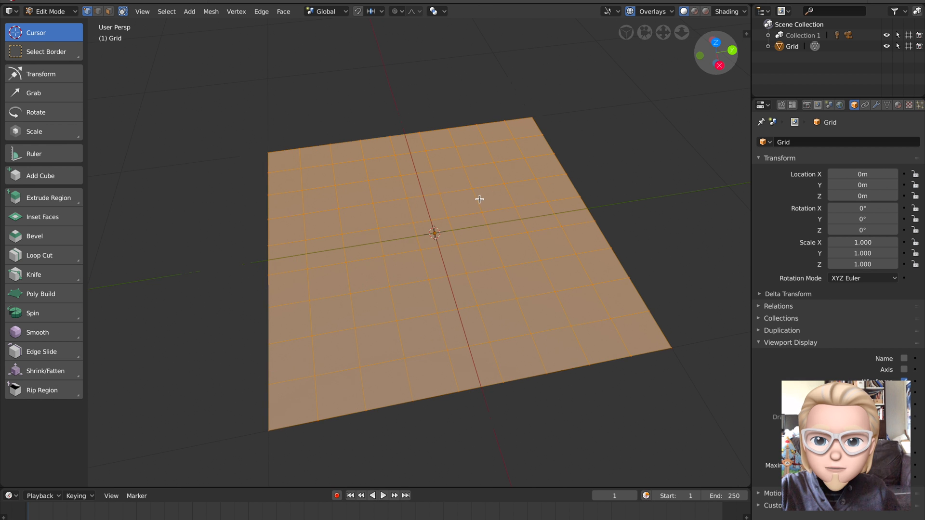
- Undo and redo the most recent changes to the grid
key("ctrl+z")
key("ctrl+z")
key("ctrl+shift+z")
key("ctrl+shift+z")
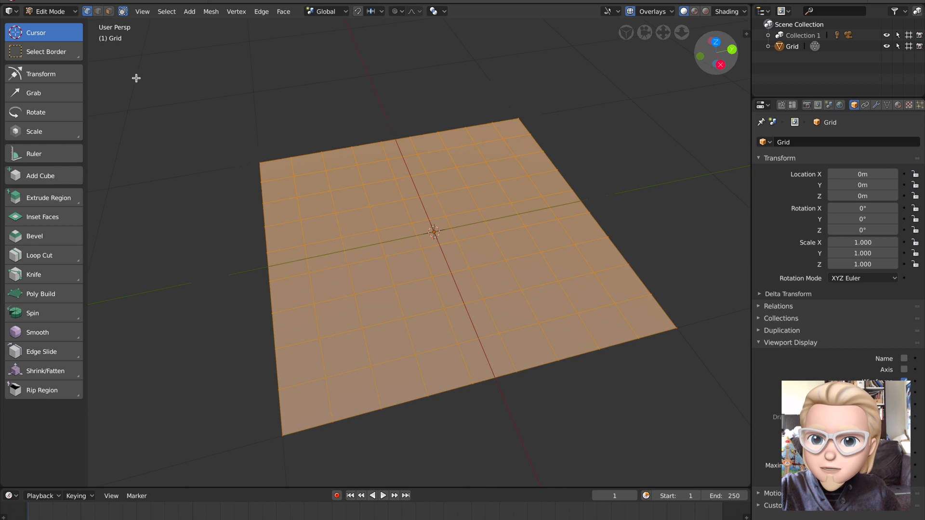
key("ctrl+z")
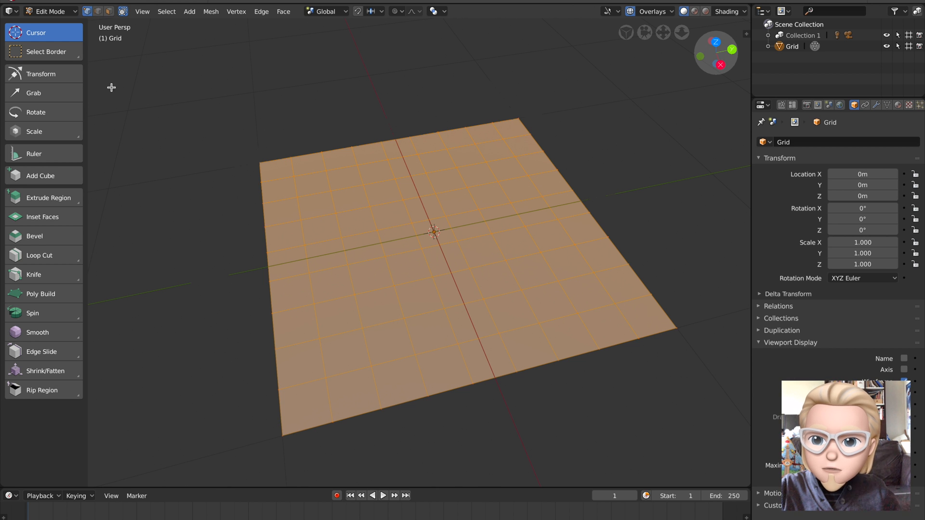
key("ctrl+shift+z")
- Draw eight cubes of various sizes around the grid with the Add Cube tool
middle_click_drag(330, 143, 251, 155)
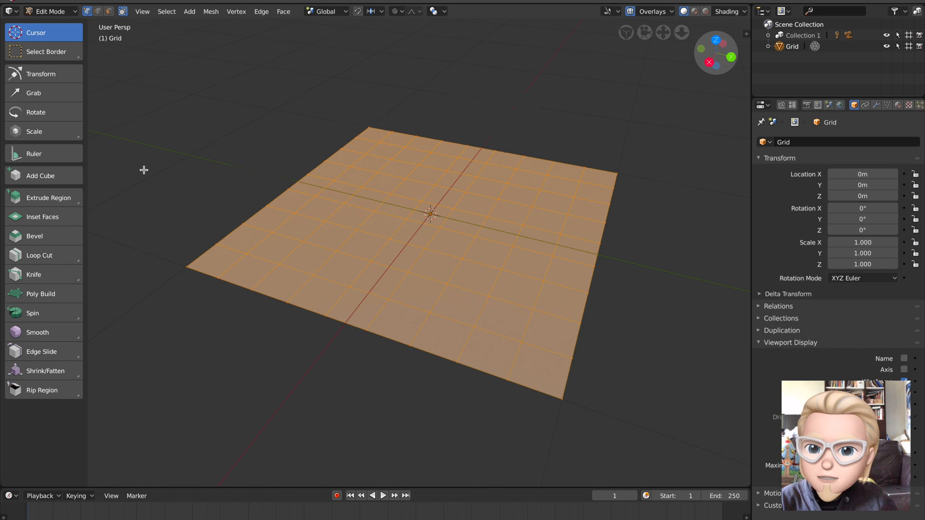
scroll(241, 182, "down", 2)
scroll(238, 179, "up", 1)
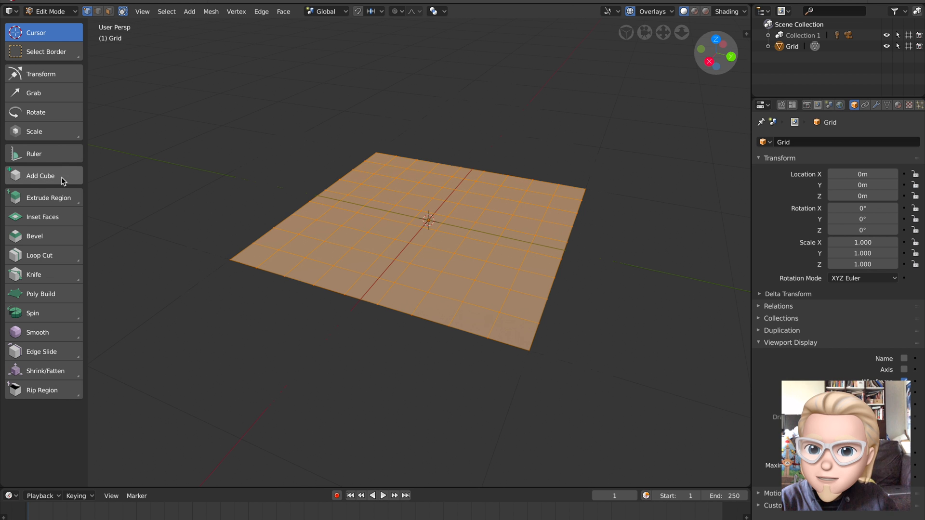
middle_click_drag(228, 206, 173, 202)
scroll(246, 210, "down", 1)
scroll(296, 182, "down", 2)
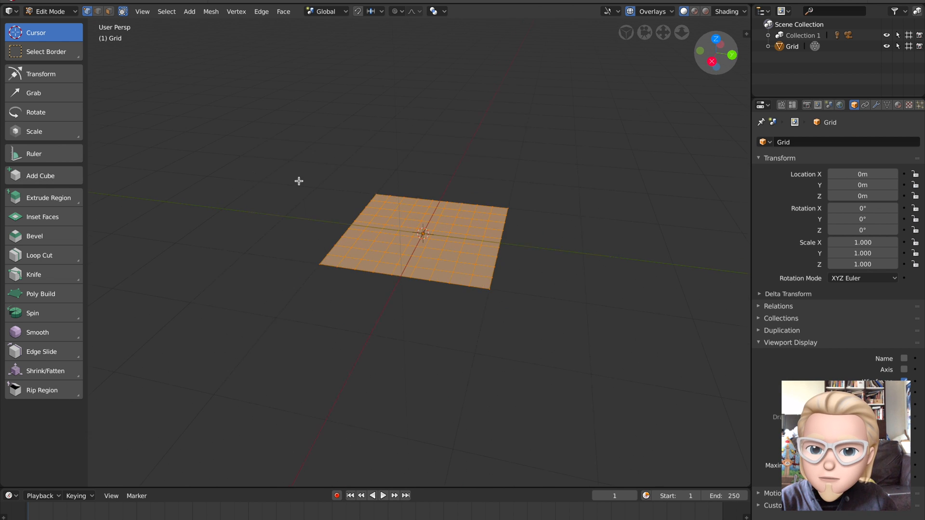
mouse_move(345, 182)
middle_mouse_down()
mouse_move(311, 179)
mouse_move(342, 167)
middle_mouse_up()
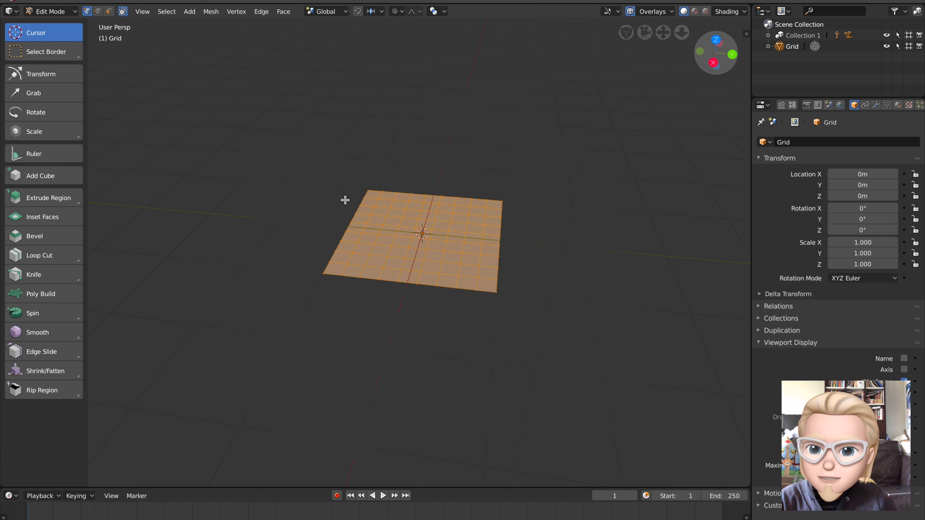
left_click(56, 176)
left_click_drag(202, 196, 217, 223)
left_click_drag(239, 172, 259, 185)
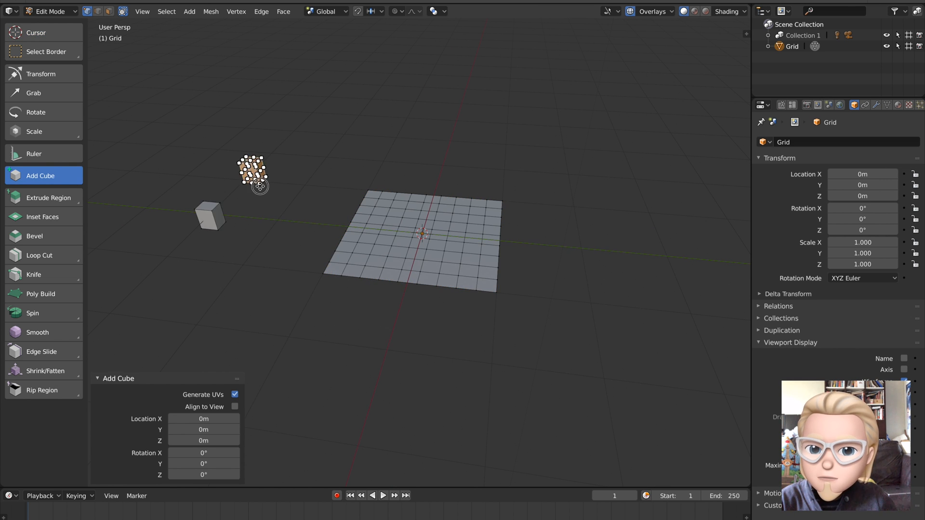
left_click_drag(320, 118, 361, 144)
left_click_drag(403, 120, 429, 153)
left_click_drag(503, 143, 521, 165)
left_click_drag(568, 174, 611, 211)
left_click_drag(592, 254, 625, 286)
left_click_drag(591, 327, 634, 385)
mouse_move(474, 362)
middle_mouse_down()
mouse_move(493, 347)
mouse_move(482, 349)
middle_mouse_up()
mouse_move(597, 315)
left_mouse_down()
mouse_move(594, 303)
mouse_move(581, 332)
mouse_move(554, 353)
mouse_move(536, 330)
left_mouse_up()
middle_click_drag(496, 315, 482, 314)
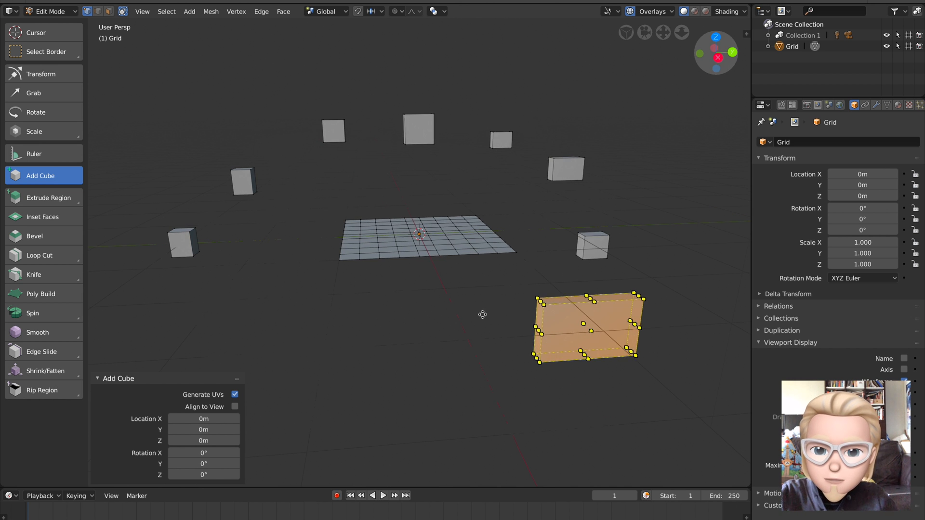
- Undo all the cubes added around the grid
key("ctrl+z")
key("ctrl+z")
key("ctrl+z")
key("ctrl+z")
key("ctrl+z")
key("ctrl+z")
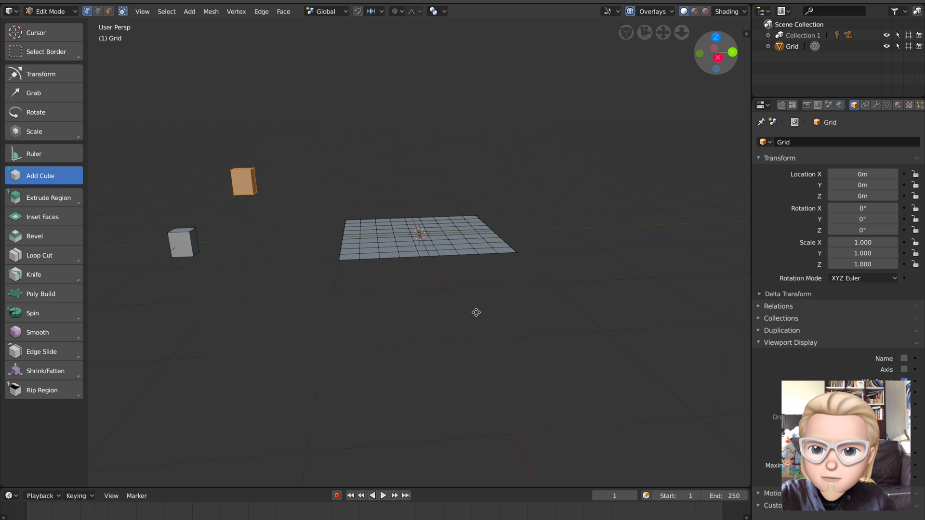
key("ctrl+z")
key("ctrl+z")
middle_click_drag(468, 310, 428, 287)
scroll(445, 297, "up", 4)
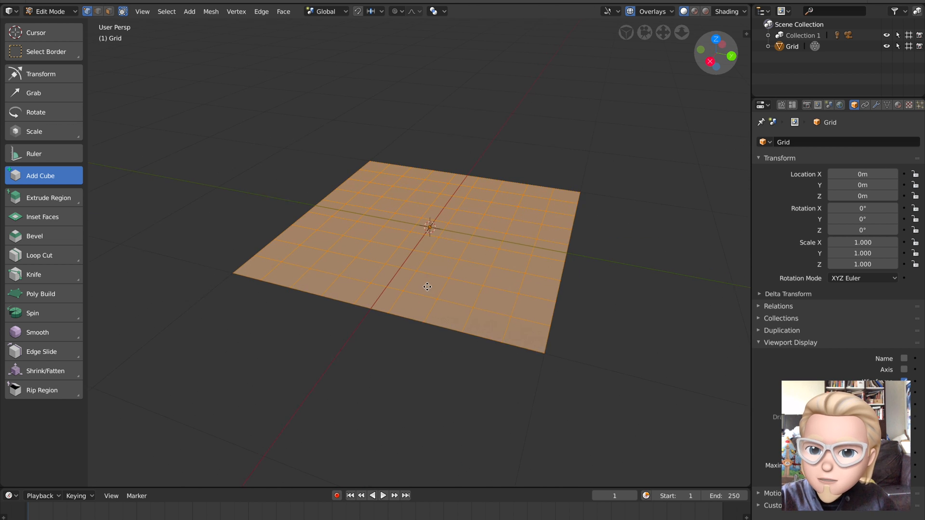
scroll(428, 287, "up", 1)
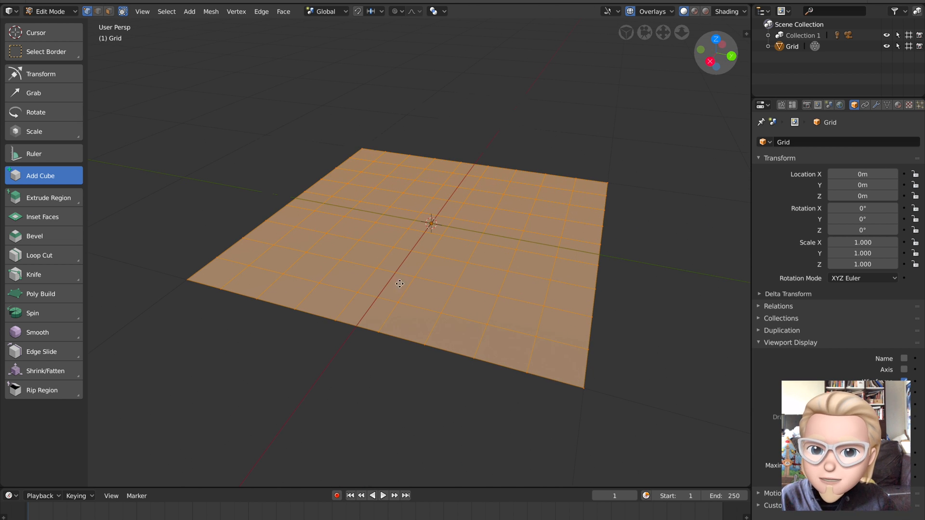
- Display the variants of the Extrude Region tool
left_click(26, 199)
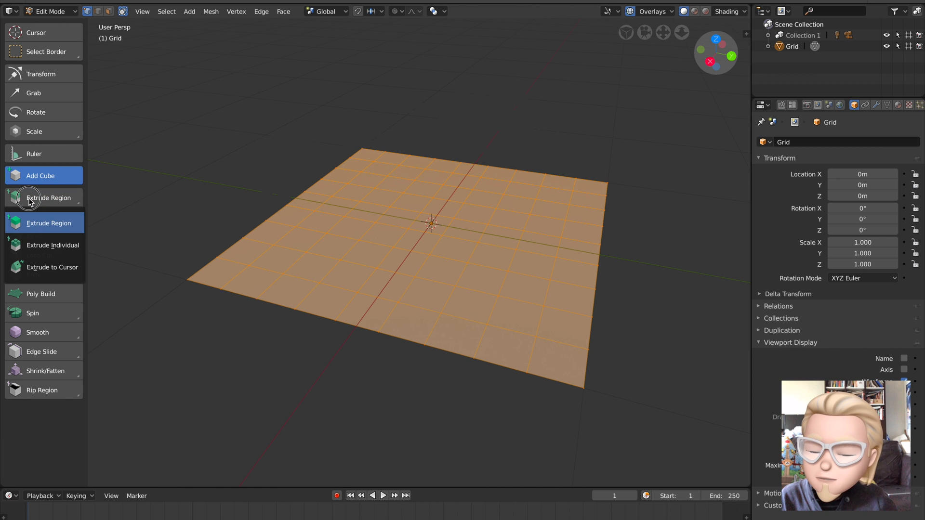
left_click(68, 202)
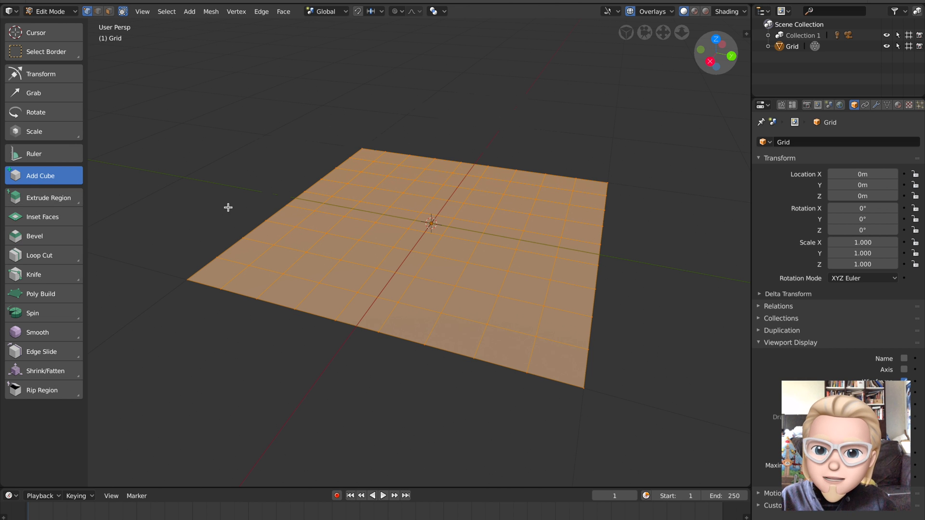
middle_click_drag(228, 207, 312, 216)
- Switch to face selection and select individual faces across the grid one after another
left_click(113, 17)
middle_click_drag(374, 232, 390, 250)
right_click(390, 250)
right_click(341, 210)
right_click(488, 185)
middle_click_drag(434, 221, 447, 193)
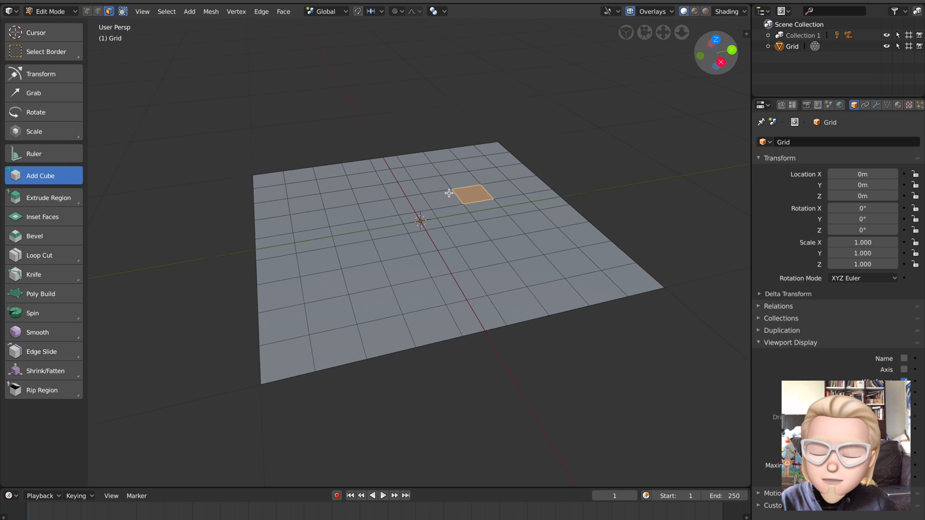
right_click(364, 190)
right_click(337, 198)
right_click(317, 241)
right_click(492, 181)
right_click(513, 205)
right_click(540, 234)
middle_click_drag(541, 234, 499, 194)
right_click(465, 157)
right_click(510, 196)
right_click(542, 219)
right_click(484, 159)
middle_click_drag(484, 160, 527, 195)
left_click_drag(534, 198, 573, 165)
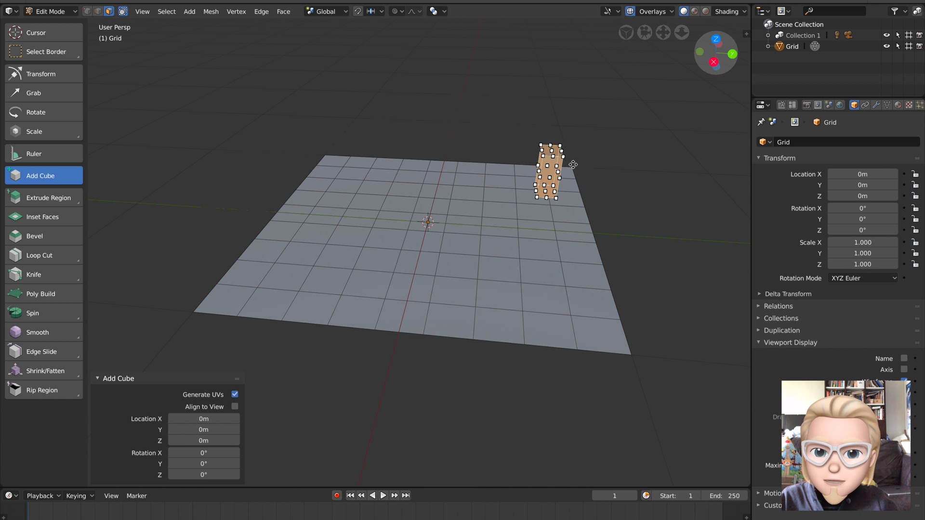
key("ctrl+z")
key("ctrl+z")
middle_click_drag(456, 215, 370, 208)
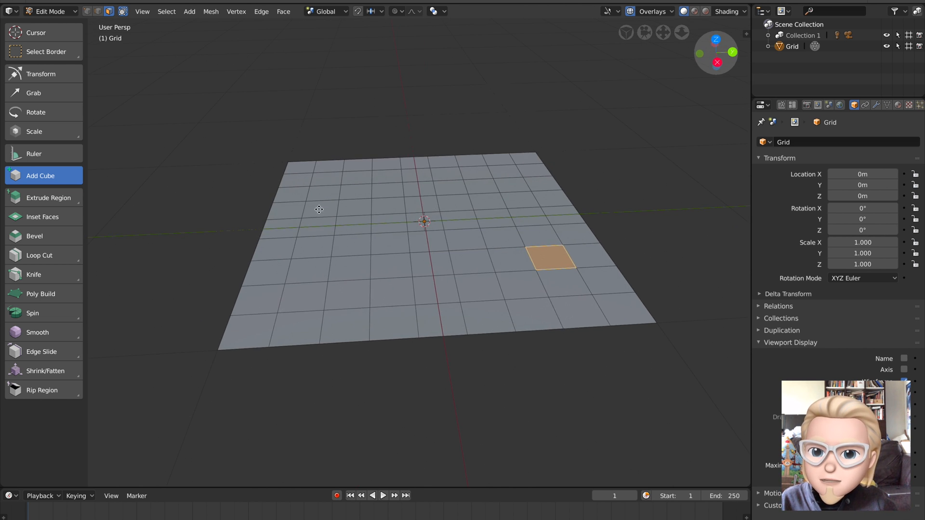
- Extrude a row of four adjacent grid faces 20 cm upward with the Extrude Region tool
left_click(58, 199)
middle_click_drag(490, 214, 505, 215)
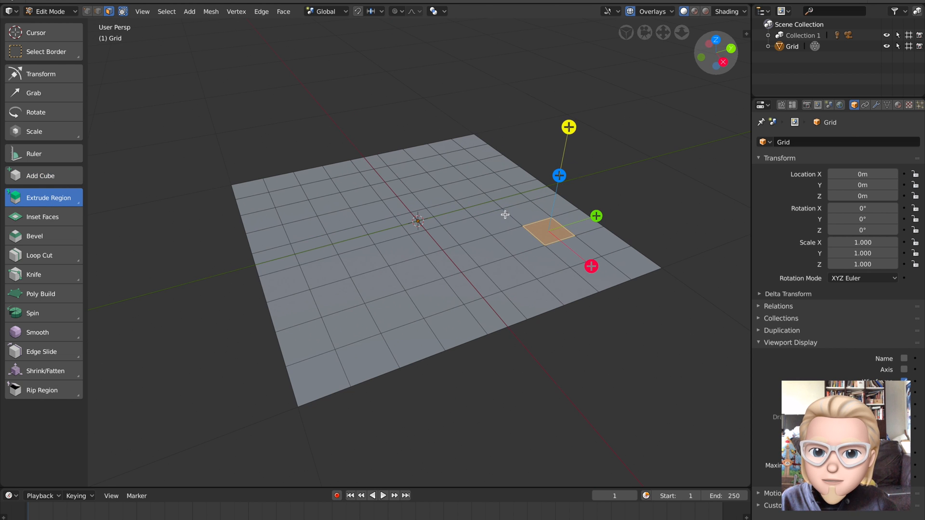
left_click(478, 170)
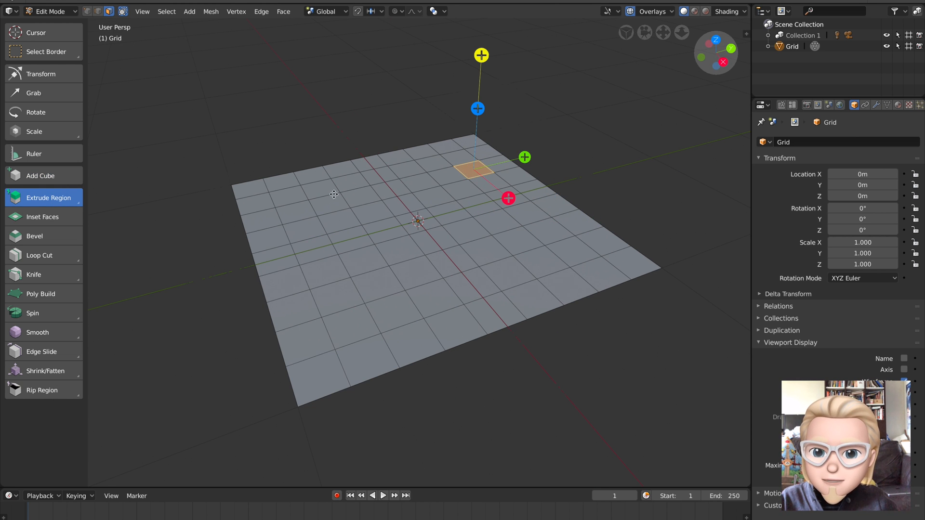
left_click(298, 208)
left_click(314, 230, "shift")
left_click(328, 242, "shift")
left_click(336, 269, "shift")
middle_click_drag(336, 270, 381, 245)
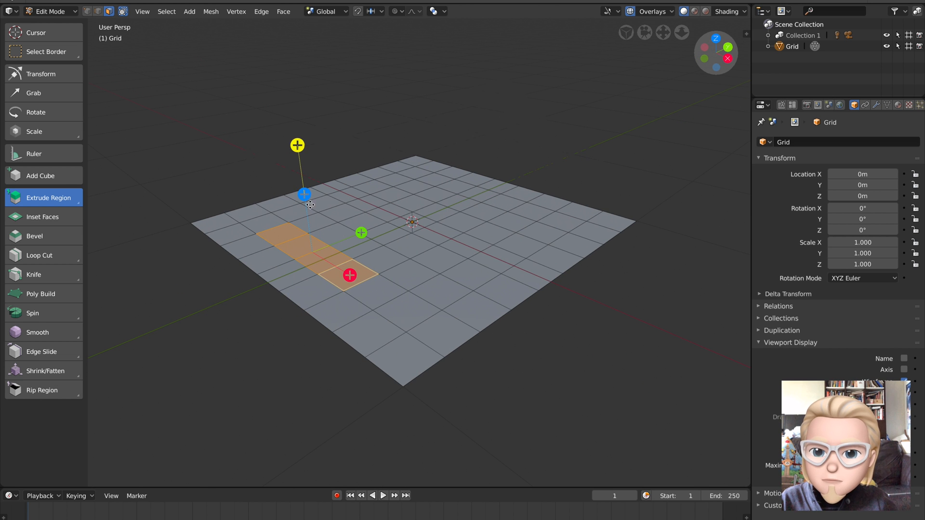
left_click_drag(307, 156, 308, 116)
- Select single faces beside the raised block, and increase the last extrusion's height to 40.8 cm with the adjustment handle
mouse_move(446, 189)
middle_mouse_down()
mouse_move(435, 201)
mouse_move(444, 187)
middle_mouse_up()
left_click(446, 188)
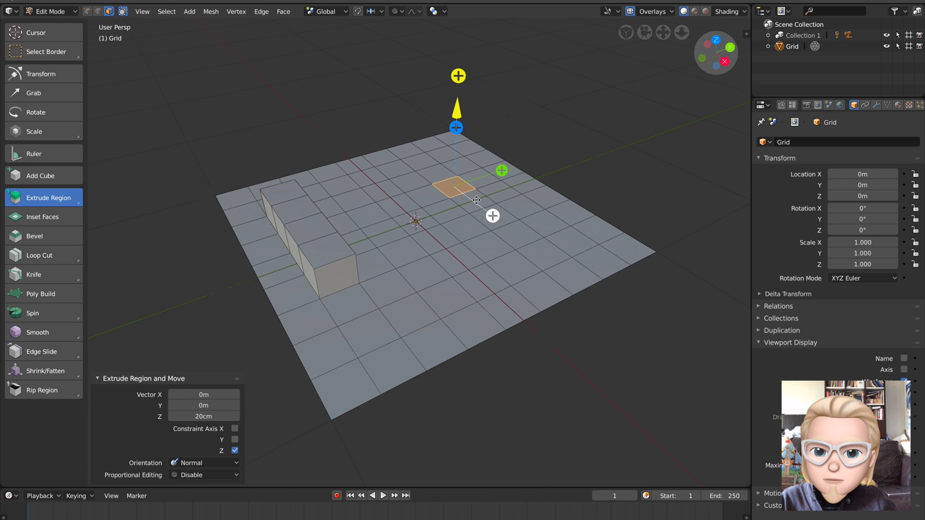
left_click(516, 212, "shift")
left_click(415, 162)
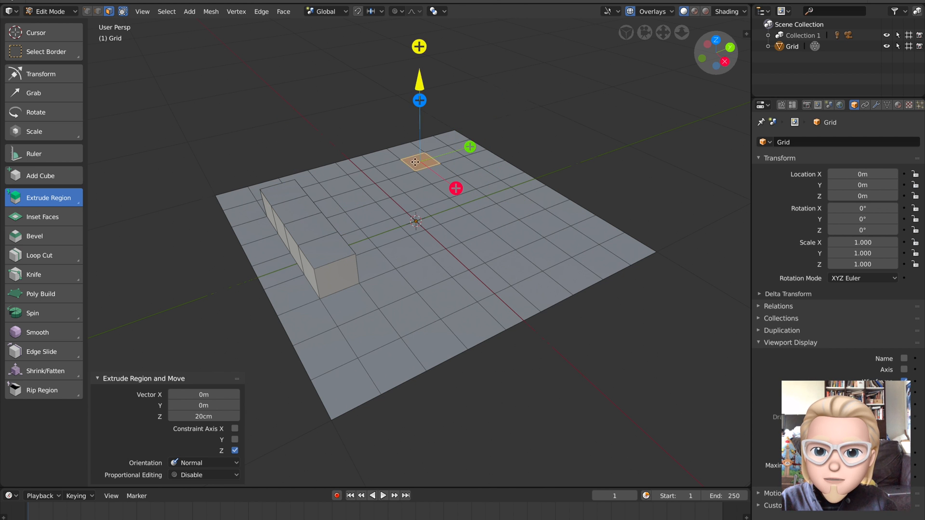
left_click_drag(420, 82, 424, 48)
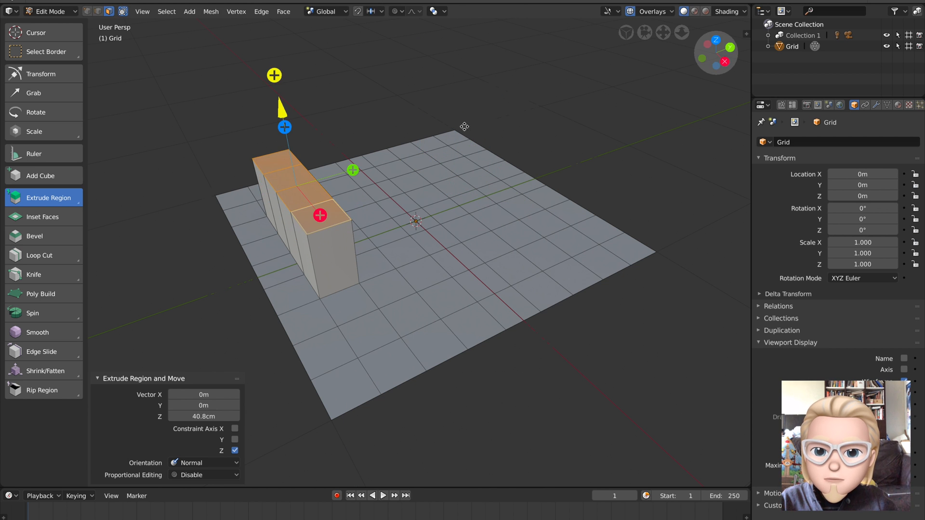
- Extrude a single face near the grid's far corner upward in several stages, the last one 7.76 cm, to form a tower
left_click(450, 160)
middle_click_drag(371, 212, 371, 206)
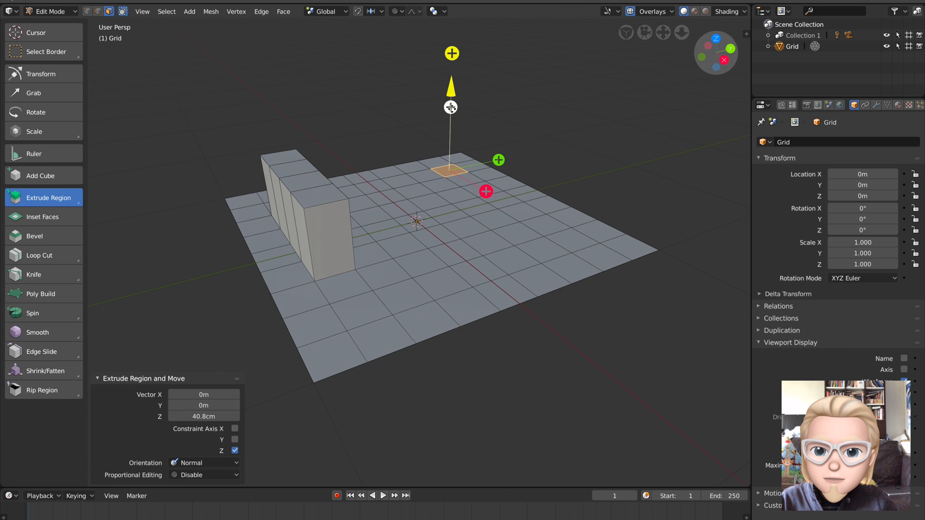
scroll(449, 211, "up", 1)
middle_click_drag(453, 87, 568, 186, "shift")
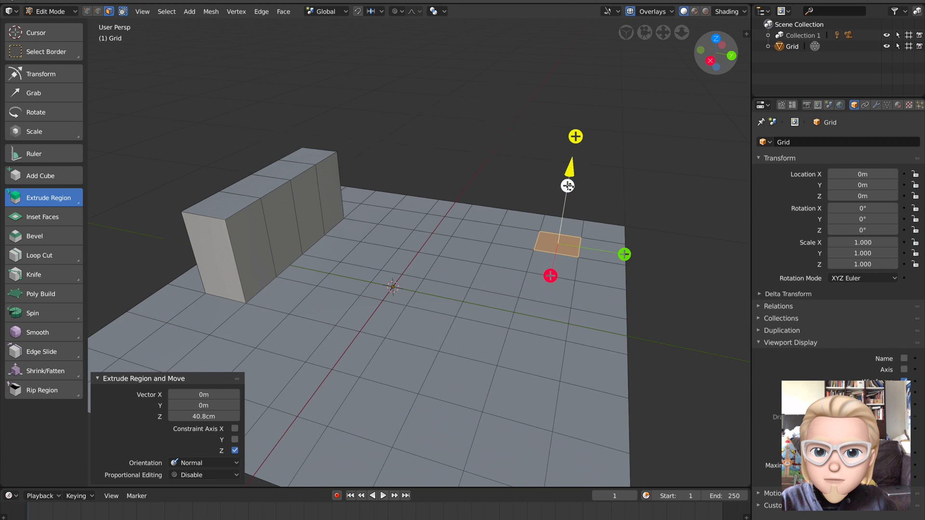
left_click_drag(576, 137, 591, 47)
scroll(590, 160, "down", 2)
middle_click_drag(591, 160, 550, 202)
- Extrude another single grid face upward in stacked sections, the last one 9.14 cm, to form a second tower
left_click(445, 318)
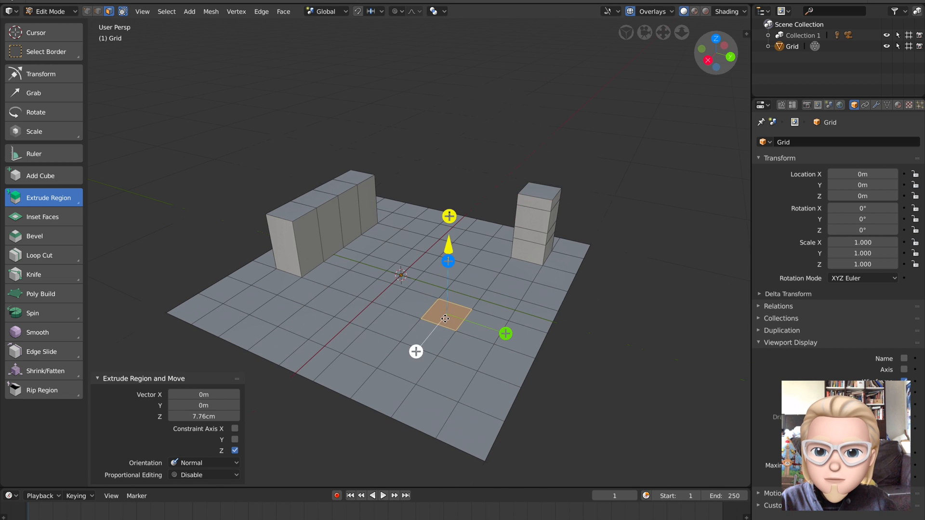
left_click_drag(449, 213, 458, 197)
left_click_drag(457, 197, 457, 186)
left_click_drag(457, 186, 457, 148)
middle_click_drag(487, 246, 477, 235)
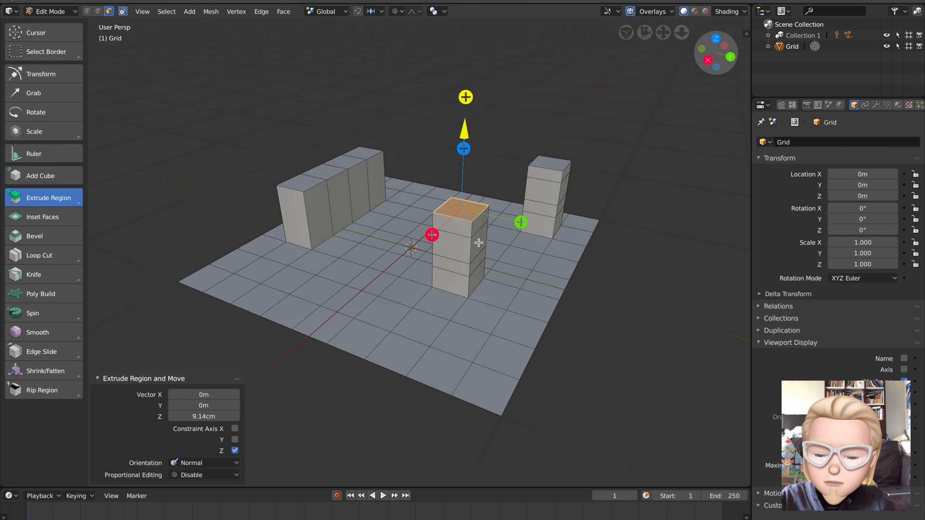
- Alternately scale and extrude the second tower's top face into a zigzag column, finishing with a 20.8 cm extrusion
key("s")
left_click(532, 235)
left_click_drag(466, 98, 469, 27)
key("s")
left_click(569, 244)
key("s")
left_click(516, 139)
scroll(506, 145, "down", 2)
middle_click_drag(506, 144, 475, 141)
left_click_drag(437, 75, 441, 477)
key("s")
left_click(494, 127)
key("s")
left_click(436, 70)
middle_click_drag(424, 414, 441, 300)
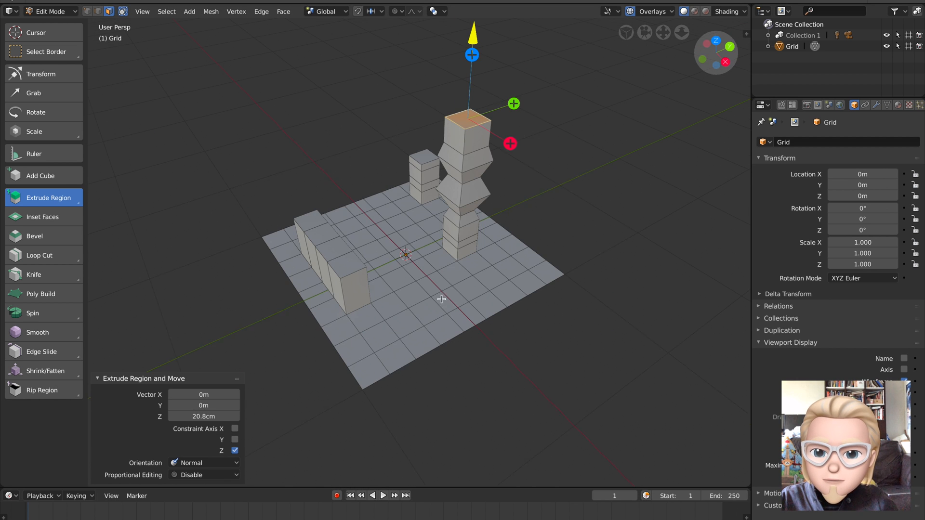
- Scale a grid face beside the long block by 1.234 and extrude it 19.3 cm upward
left_click(404, 332)
middle_click_drag(404, 331, 435, 275)
key("s")
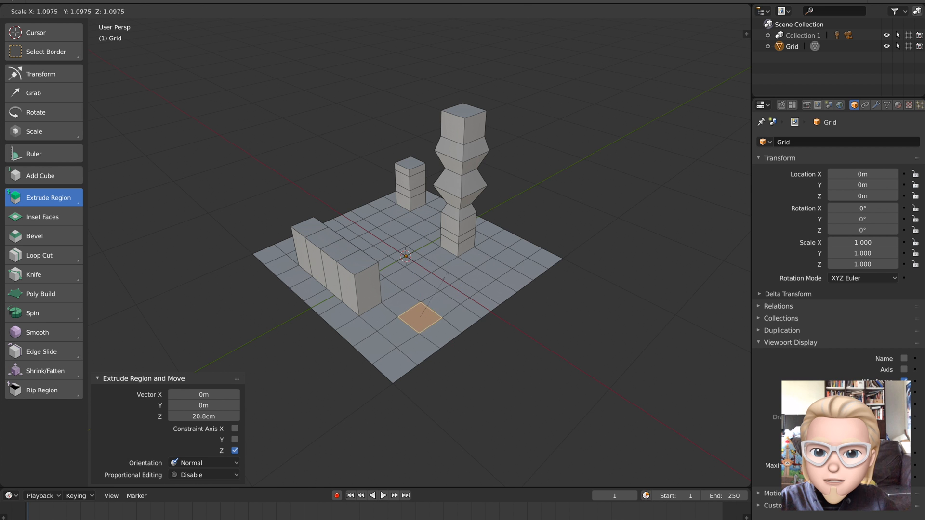
left_click(447, 272)
middle_click_drag(473, 323, 471, 310)
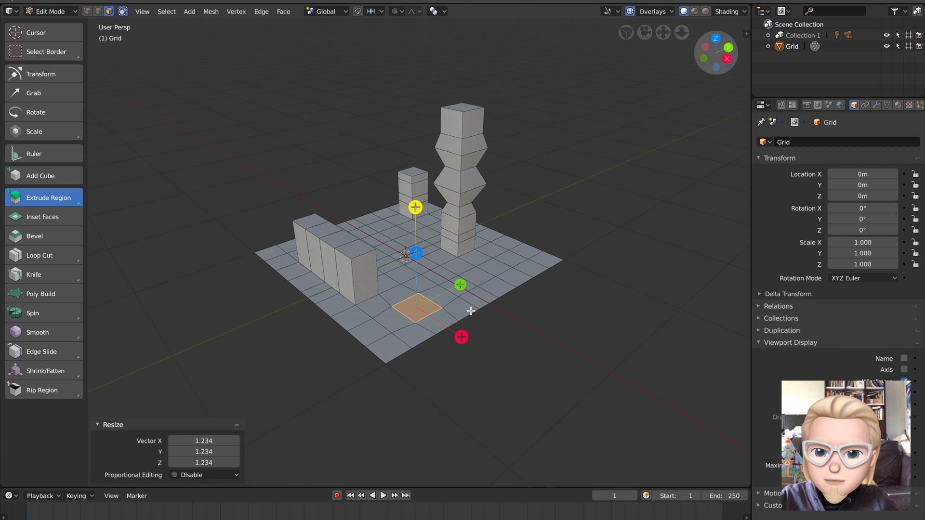
left_click_drag(416, 207, 415, 187)
middle_click_drag(424, 212, 295, 226)
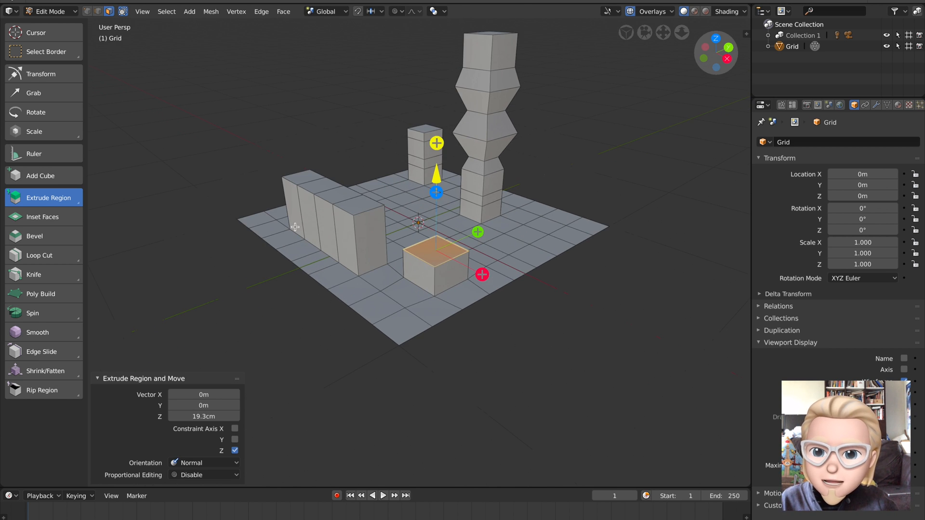
- Review the variants of the Extrude Region tool and keep Extrude Region active
left_click(43, 200)
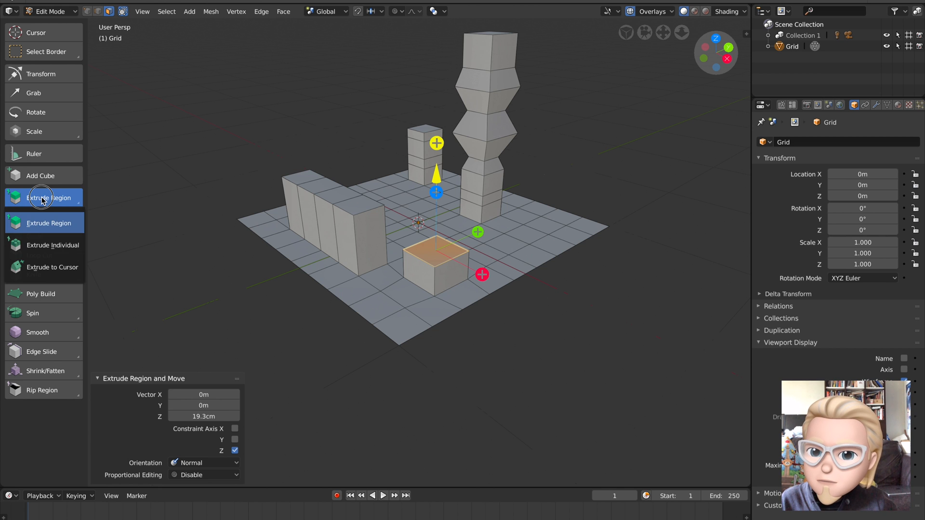
left_click(56, 196)
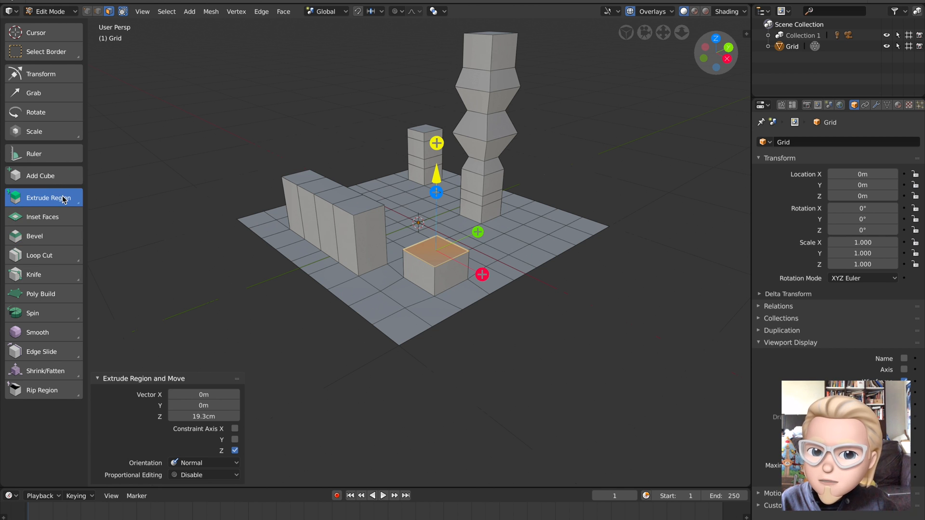
middle_click_drag(453, 271, 436, 269)
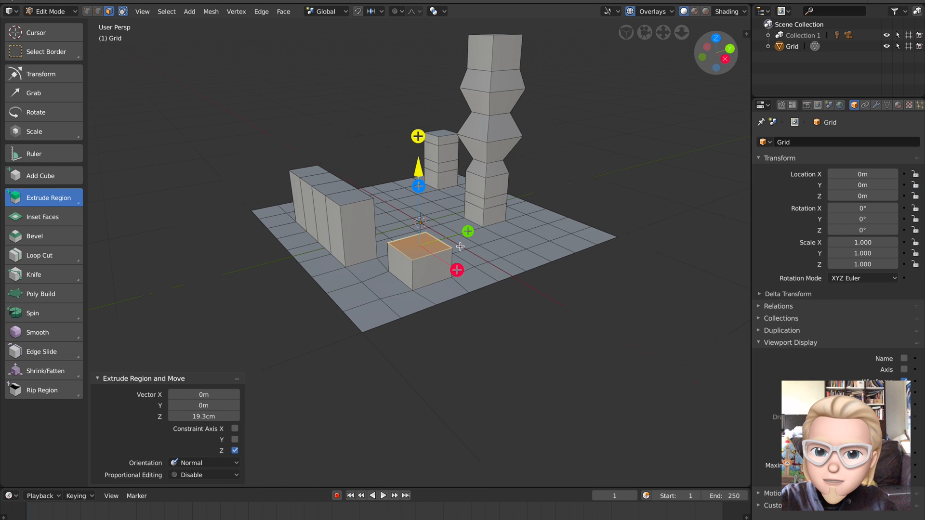
- Extrude the new block's top face another 23.1 cm upward
middle_click_drag(457, 211, 458, 195)
left_click_drag(467, 196, 465, 160)
left_click(465, 159)
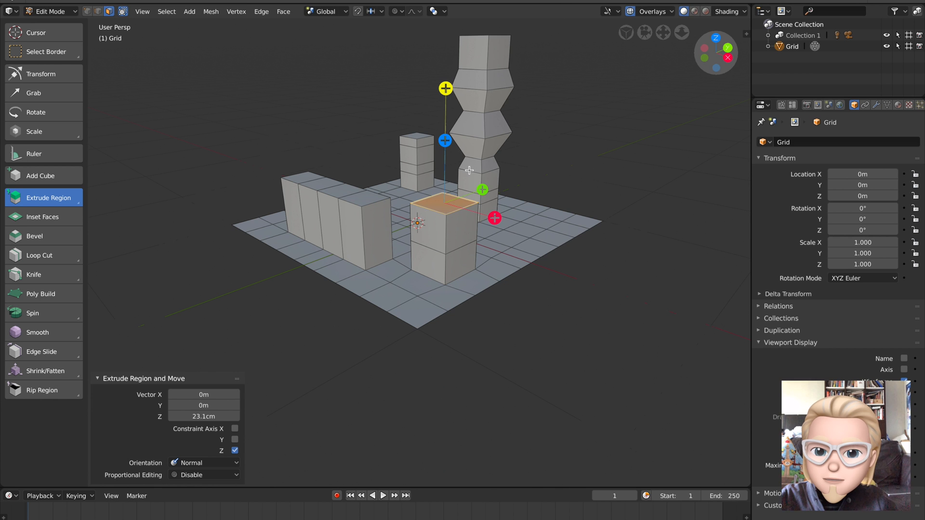
- Extrude a short section from the block's top face and flare it by scaling the face to 1.468
key("e")
key("z")
key("z")
left_click(477, 148)
key("s")
left_click(527, 210)
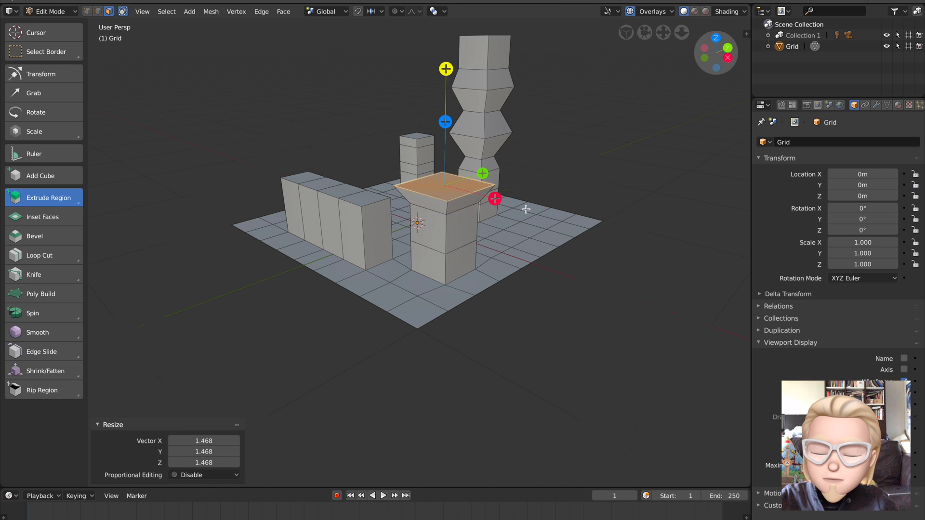
- Extrude the flared top face 7.83 cm upward and scale the new top face by 0.788
key("e")
left_click(504, 159)
middle_click_drag(504, 159, 501, 183, "shift")
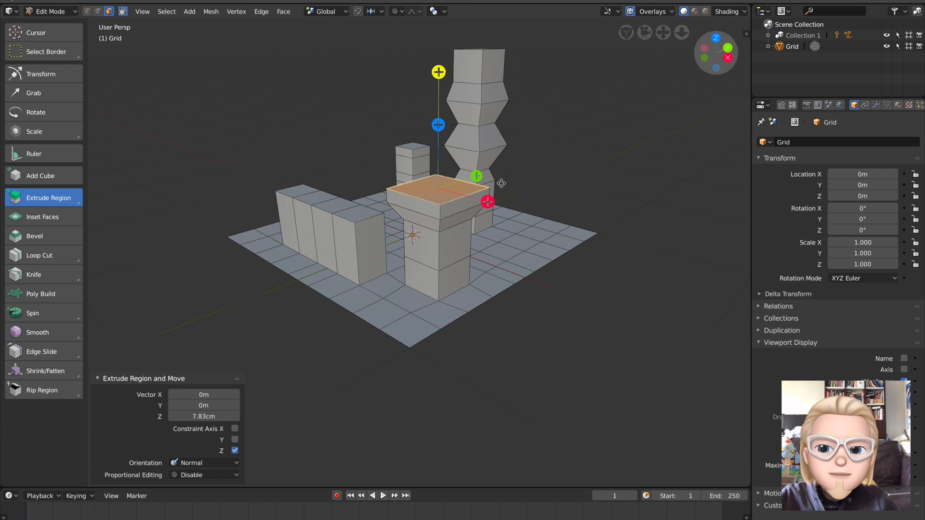
key("s")
left_click(496, 179)
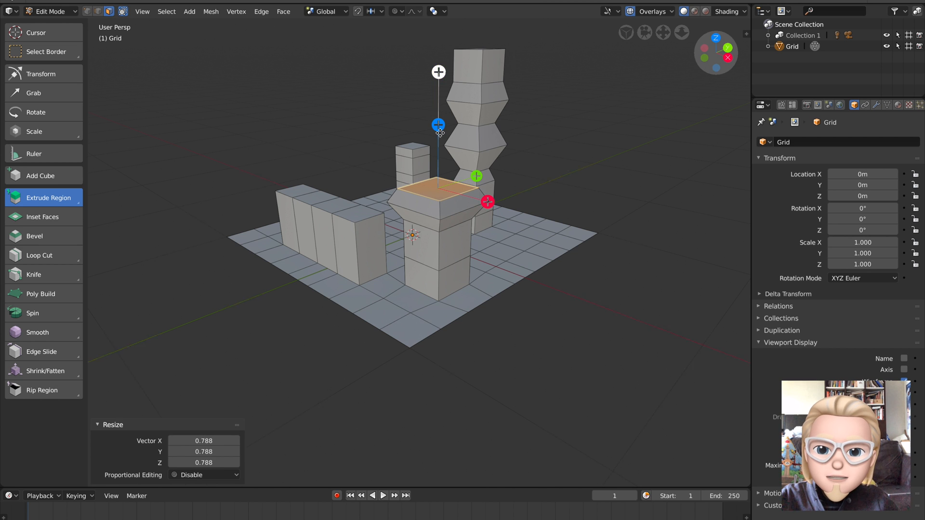
- Extrude the column's narrowed top face 8.66 cm upward
key("e")
left_click(439, 70)
middle_click_drag(527, 118, 410, 231)
- Select two non-adjacent top faces on the long block, and increase the column's last extrusion to 24.7 cm with the adjustment handle
left_click(382, 248)
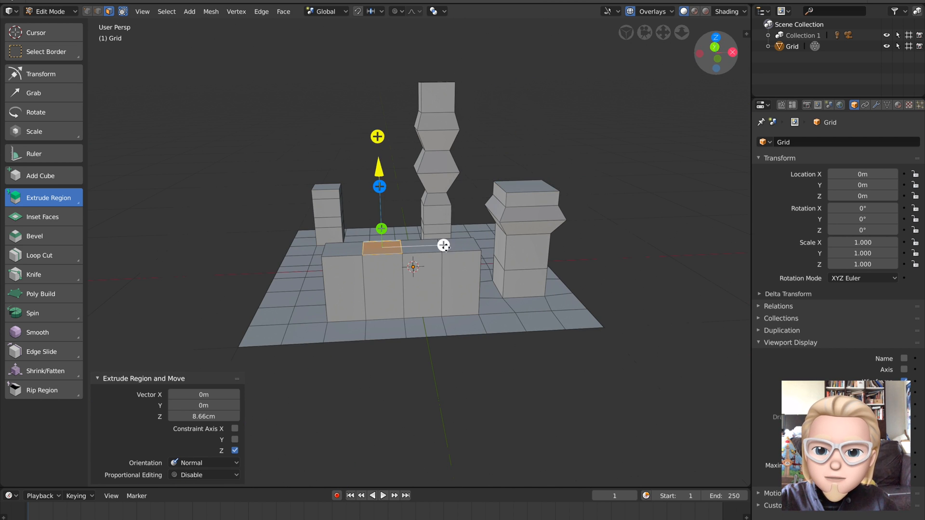
left_click(468, 244, "shift")
left_click_drag(419, 165, 424, 144)
left_click(389, 251)
left_click(455, 244, "shift")
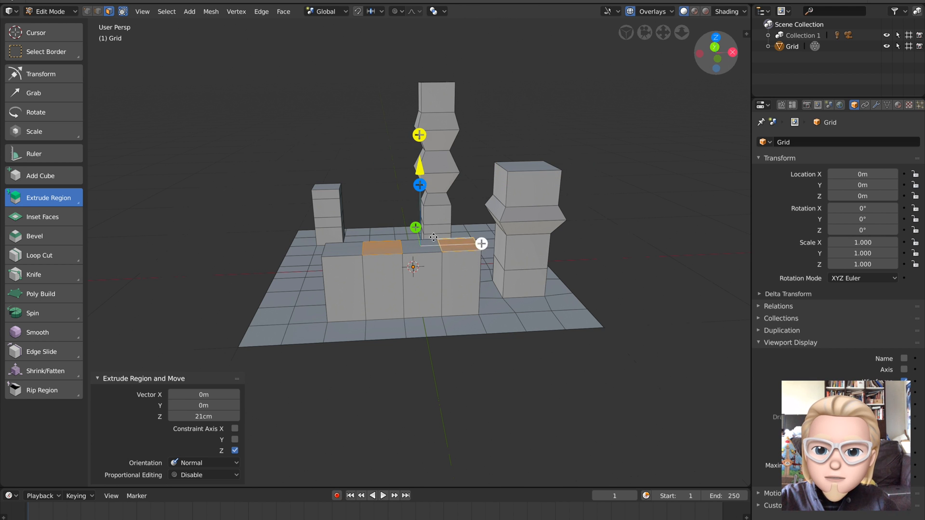
left_click_drag(421, 169, 421, 163)
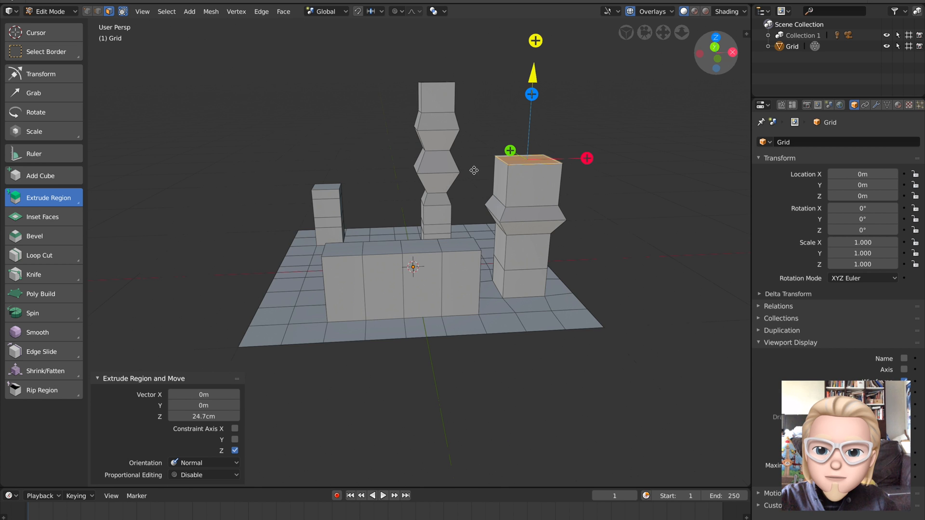
- Extrude two non-adjacent top faces of the long block upward together in several sections, the last one 11.7 cm
middle_click_drag(471, 169, 419, 235)
left_click(390, 253)
left_click(473, 250, "shift")
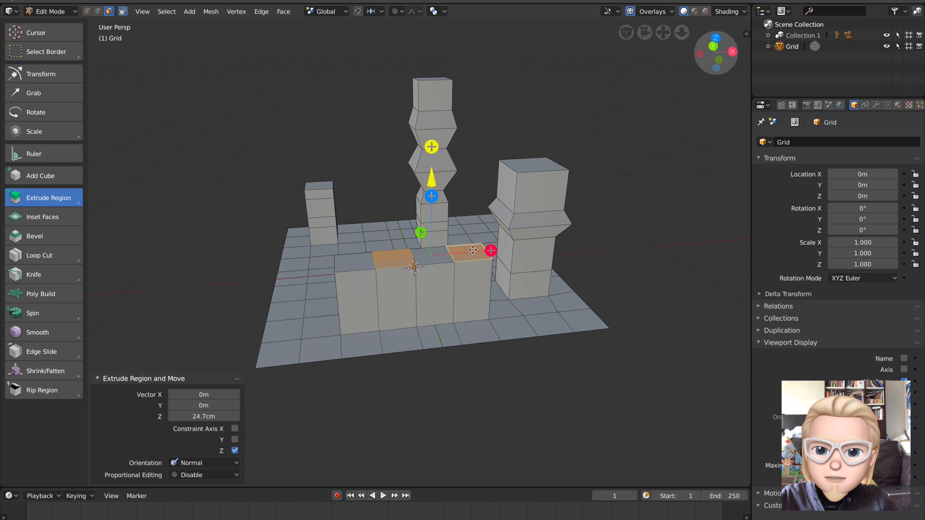
left_click_drag(429, 208, 429, 185)
middle_click_drag(506, 225, 512, 225)
left_click_drag(453, 121, 455, 109)
left_click_drag(454, 108, 453, 82)
middle_click_drag(554, 207, 586, 218)
middle_click_drag(361, 273, 424, 274)
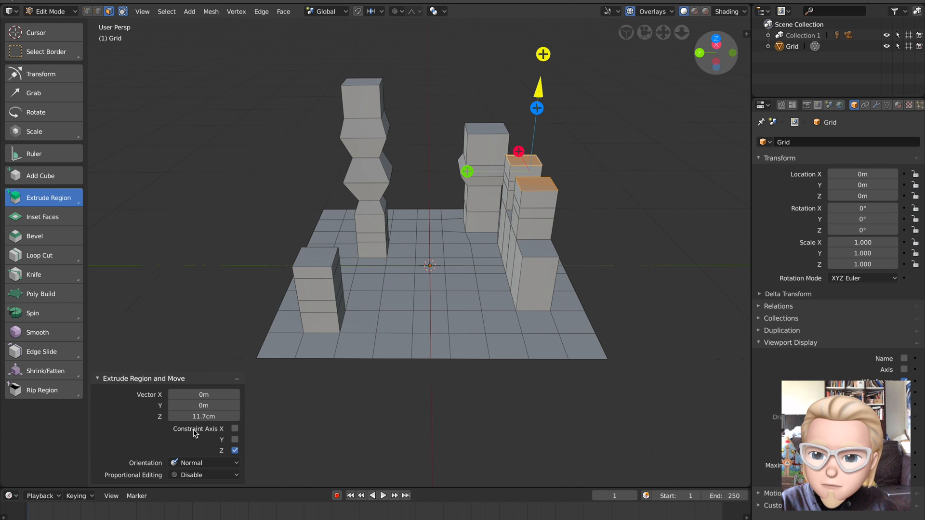
middle_click_drag(321, 348, 341, 339)
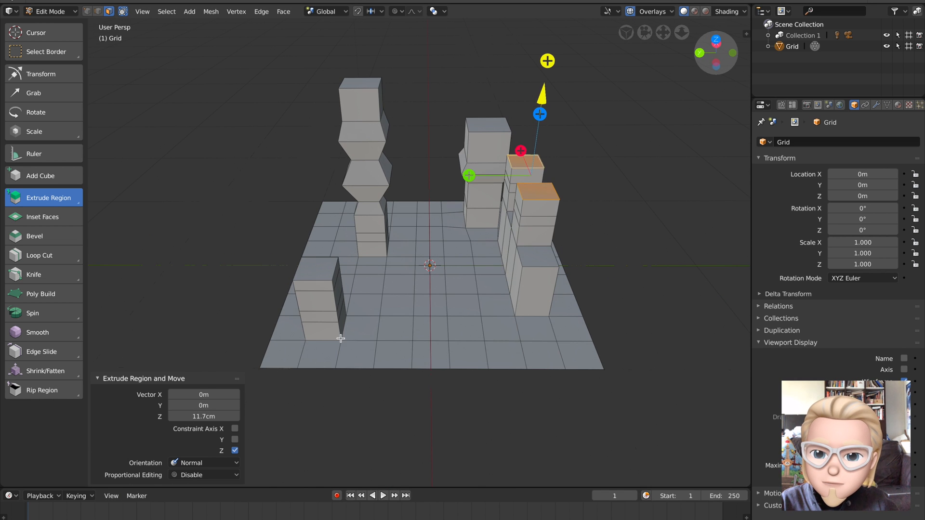
- Select a single flat grid face beside the short tower and activate the Inset Faces tool
left_click(386, 334)
scroll(407, 326, "up", 1)
middle_click_drag(412, 333, 418, 321, "shift")
mouse_move(343, 303)
middle_mouse_down()
mouse_move(356, 311)
mouse_move(330, 304)
middle_mouse_up()
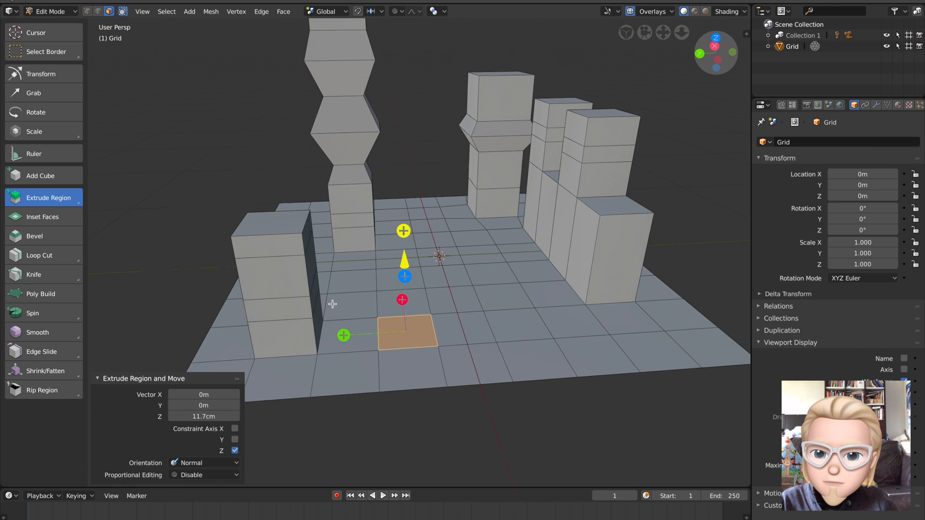
scroll(417, 319, "down", 1)
middle_click_drag(417, 319, 411, 316)
left_click(64, 221)
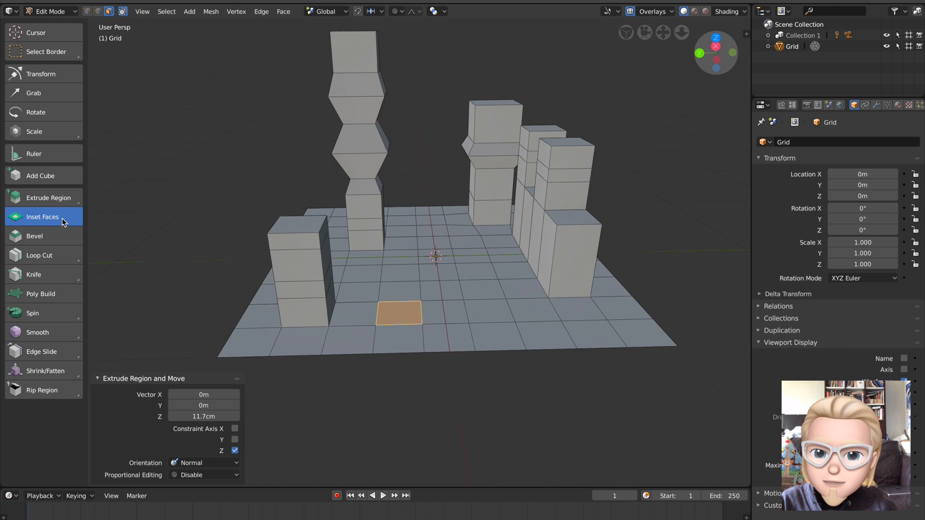
- Inset the selected single face to create a smaller face within it
left_click_drag(397, 311, 398, 312)
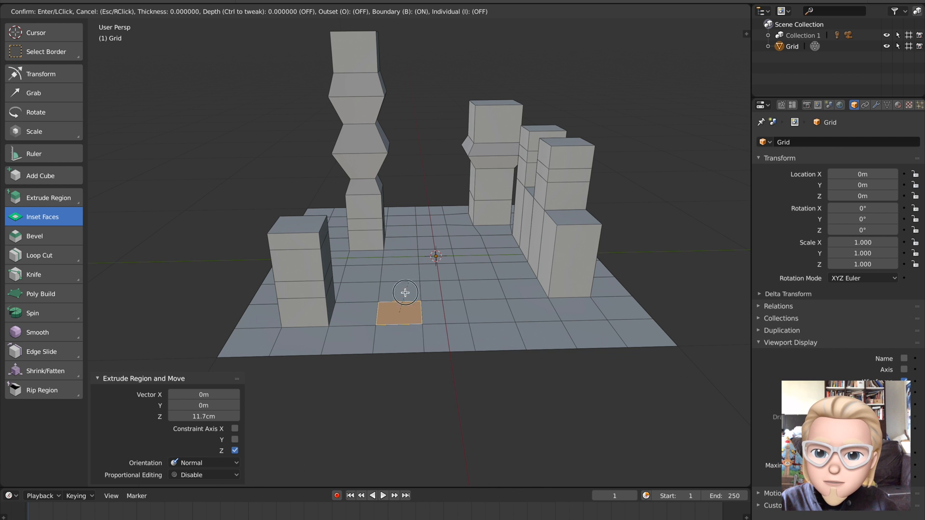
left_click(415, 344)
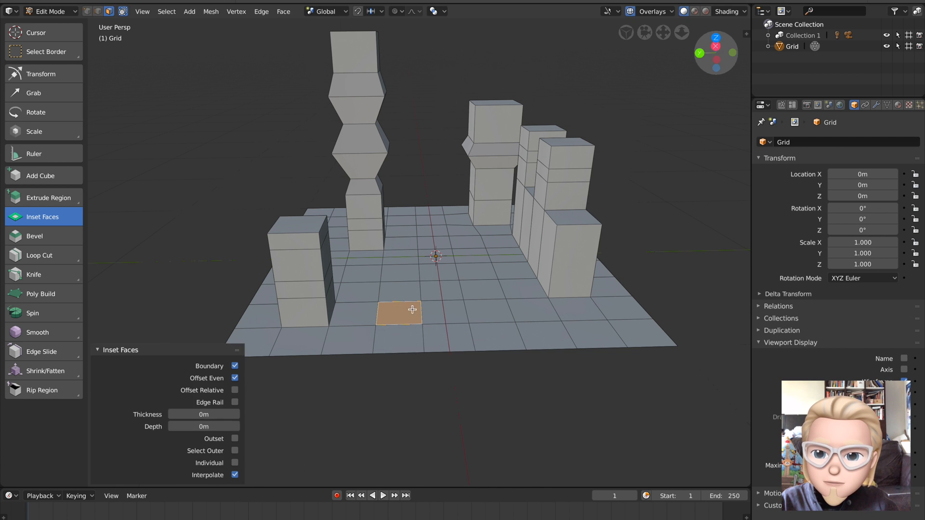
scroll(436, 314, "up", 4)
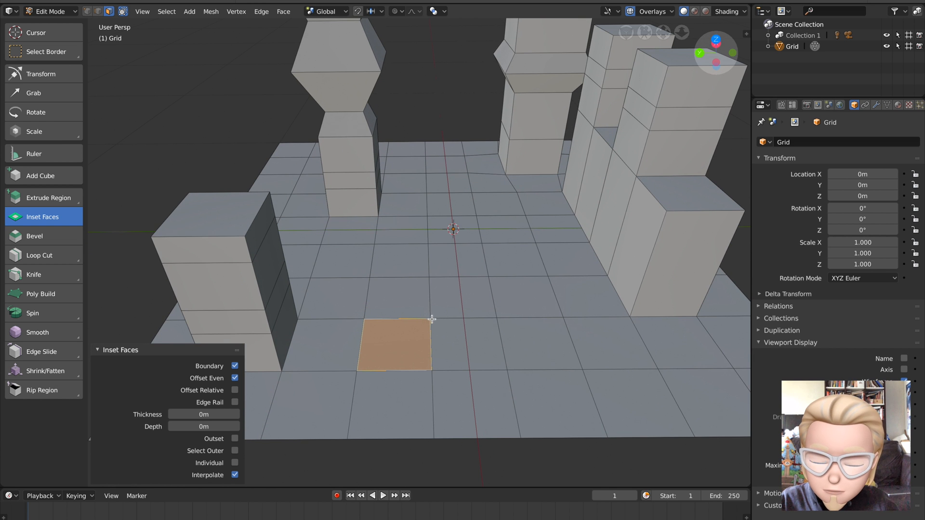
middle_click_drag(433, 319, 440, 282, "shift")
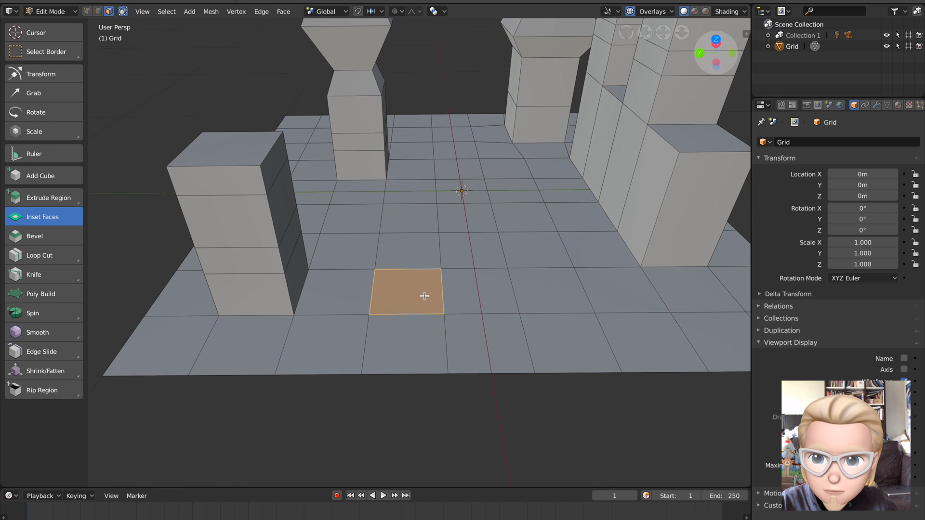
left_click(61, 231)
left_click(58, 219)
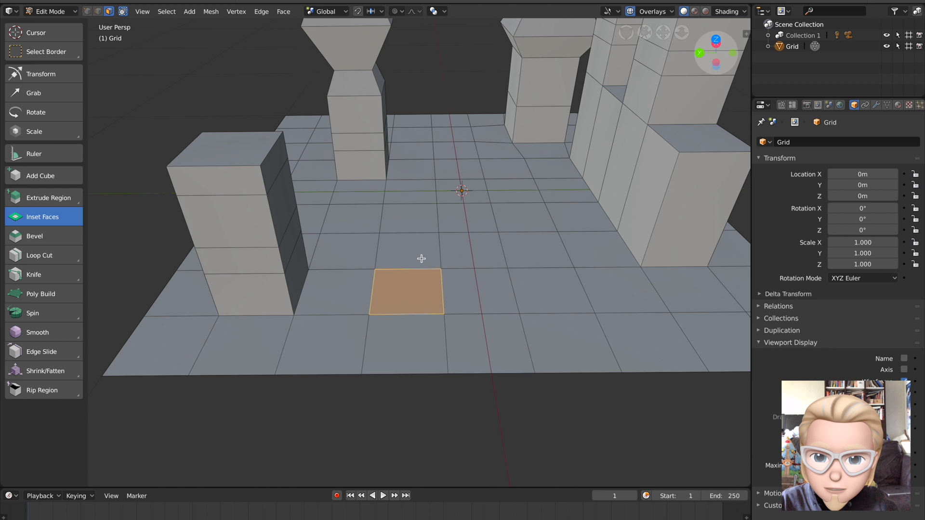
left_click_drag(438, 289, 460, 298)
- Select three adjacent grid faces in a row and inset them together with a thickness of 3.857 cm
left_click(542, 289)
left_click(613, 289, "shift")
middle_click_drag(613, 289, 535, 288, "shift")
left_click(594, 281, "shift")
left_click_drag(594, 281, 628, 314)
middle_click_drag(584, 302, 561, 285, "shift")
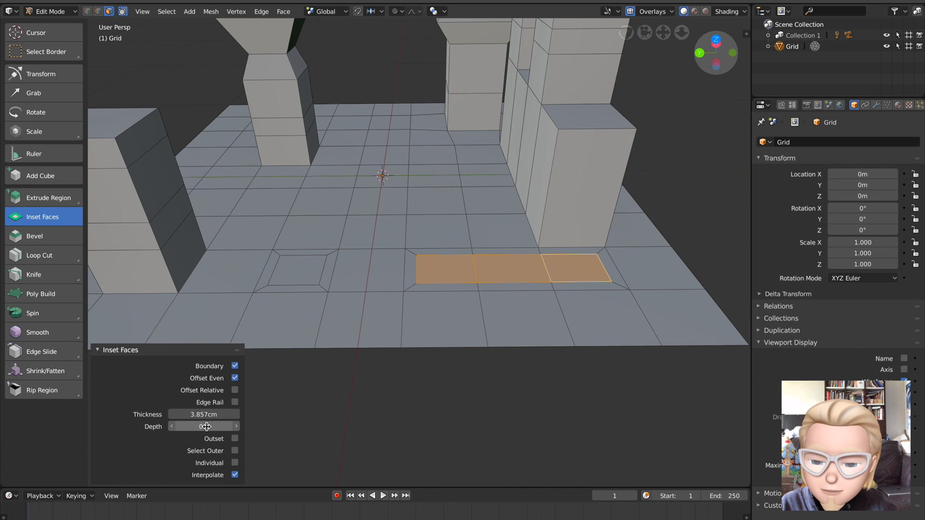
- Set the inset's depth to -3.04 cm to sink the three faces below the grid
mouse_move(207, 426)
left_mouse_down()
mouse_move(234, 427)
mouse_move(189, 426)
left_mouse_up()
left_click_drag(203, 426, 179, 426)
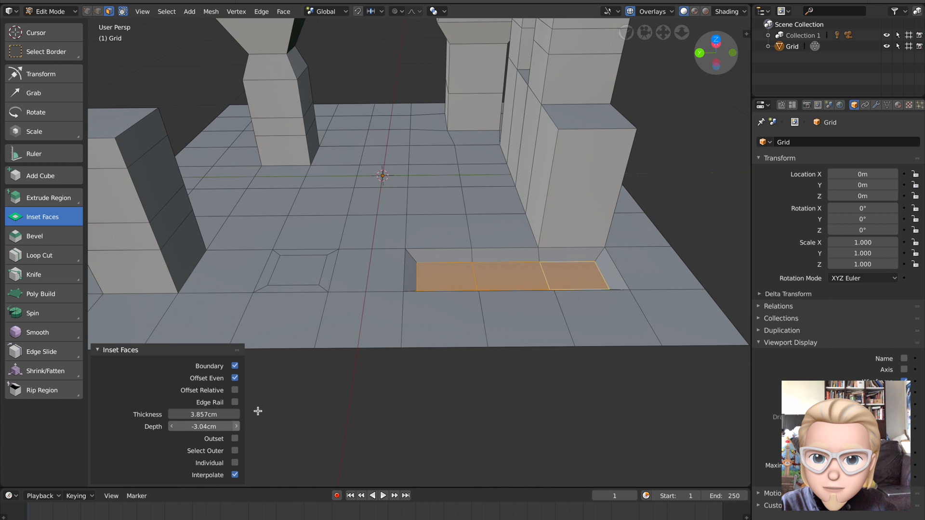
middle_click_drag(304, 313, 365, 324)
middle_click_drag(538, 275, 436, 275)
scroll(443, 292, "up", 2)
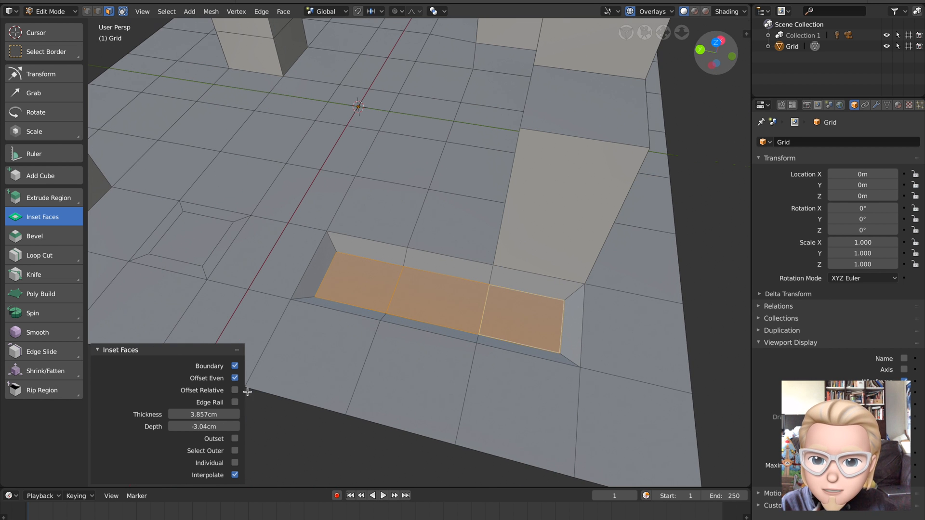
- Try the Outset option on the inset, and leave it with only Select Outer enabled
left_click(234, 451)
middle_click_drag(399, 388, 422, 380)
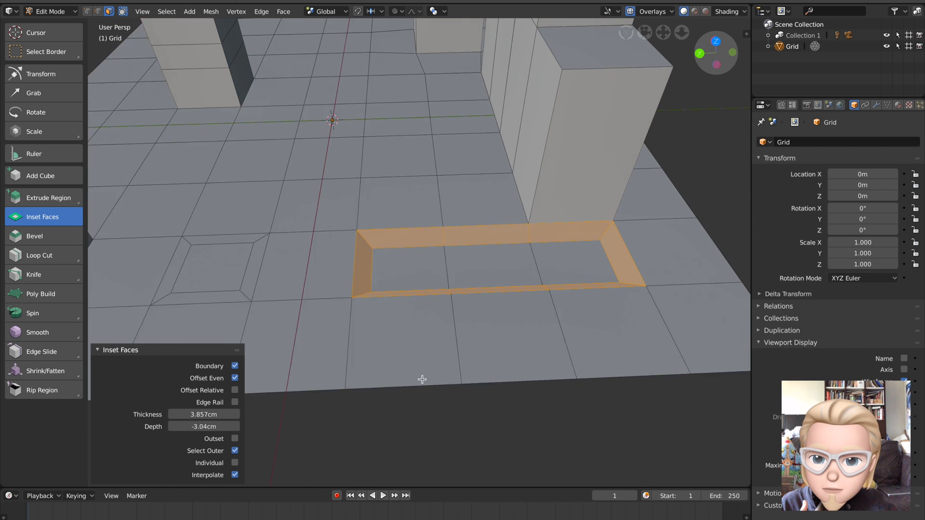
left_click(235, 438)
left_click(234, 438)
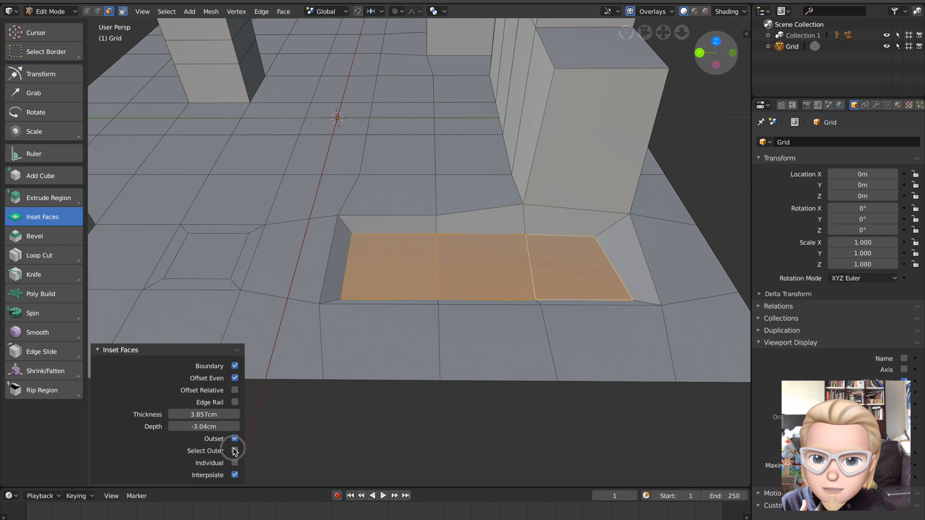
left_click(234, 451)
left_click(235, 451)
- Inset the selected outer ring of faces by 1.505 cm and give it a depth of -3.14 cm
middle_click_drag(393, 309, 367, 299)
key("i")
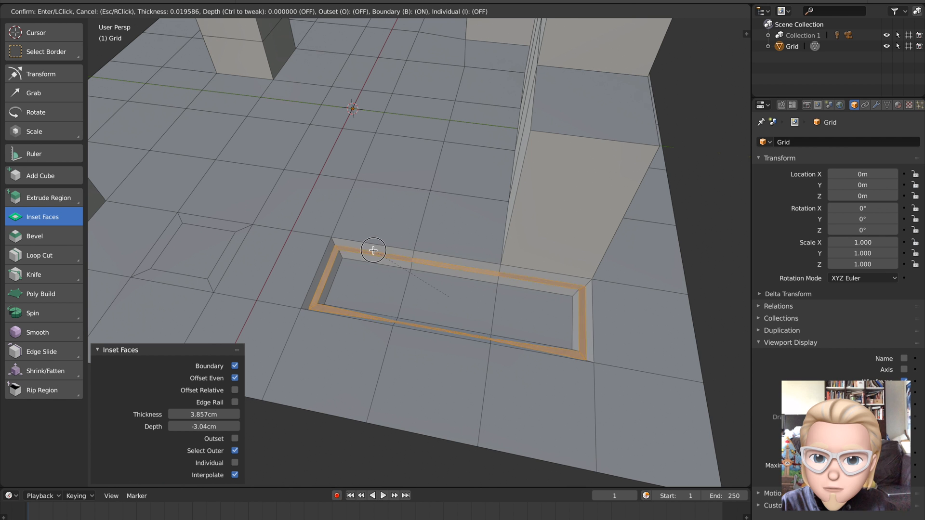
left_click(372, 250)
left_click_drag(204, 427, 164, 426)
middle_click_drag(475, 360, 460, 345)
scroll(491, 363, "up", 4)
left_click_drag(205, 426, 188, 426)
- Select a single free face on the grid and extrude it upward by 15 cm
scroll(492, 322, "down", 3)
mouse_move(514, 327)
middle_mouse_down()
mouse_move(533, 325)
mouse_move(505, 313)
middle_mouse_up()
left_click(389, 207)
mouse_move(405, 229)
middle_mouse_down()
mouse_move(436, 221)
mouse_move(435, 213)
mouse_move(405, 227)
mouse_move(443, 229)
mouse_move(410, 232)
middle_mouse_up()
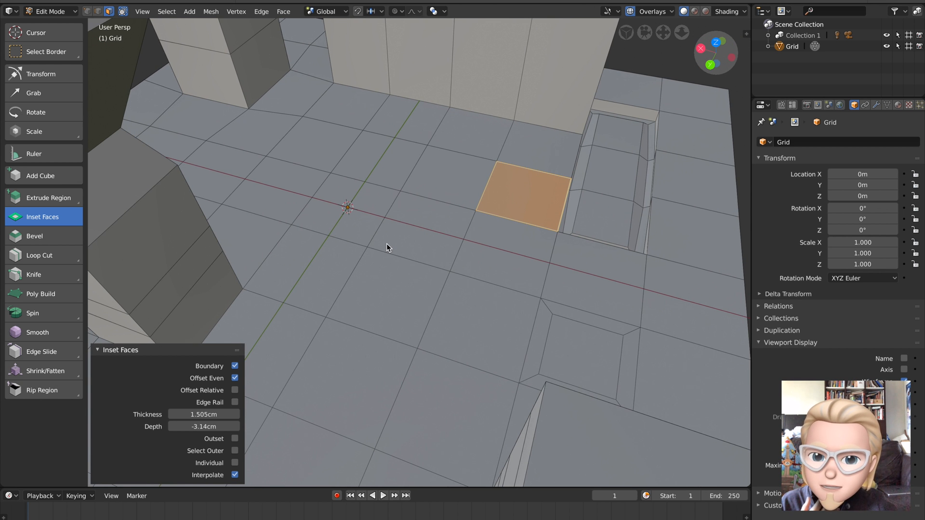
middle_click_drag(337, 264, 424, 231)
left_click(382, 260)
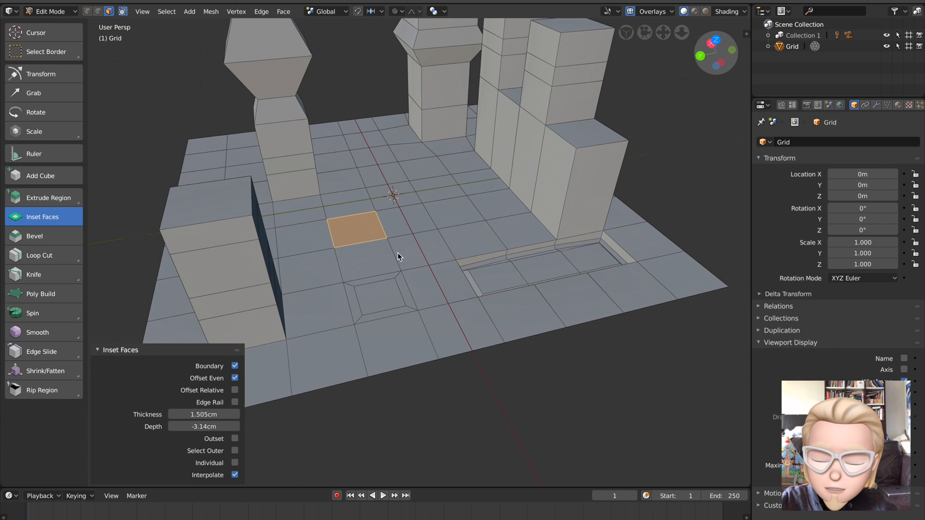
key("e")
left_click(406, 207)
scroll(417, 206, "up", 3)
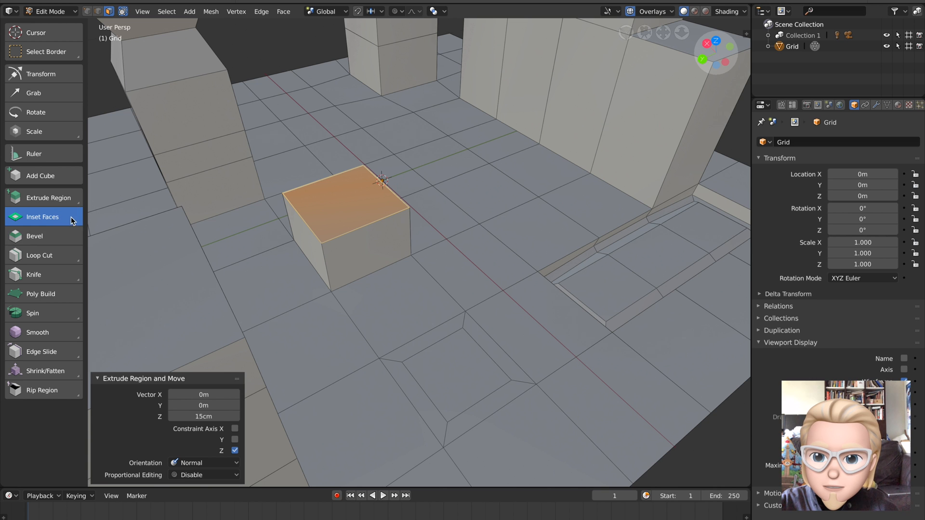
- Inset the new block's top face by 3.651 cm with a depth of 4.04 cm and Select Outer enabled
left_click_drag(392, 213, 382, 202)
left_click_drag(204, 426, 234, 426)
left_click(235, 451)
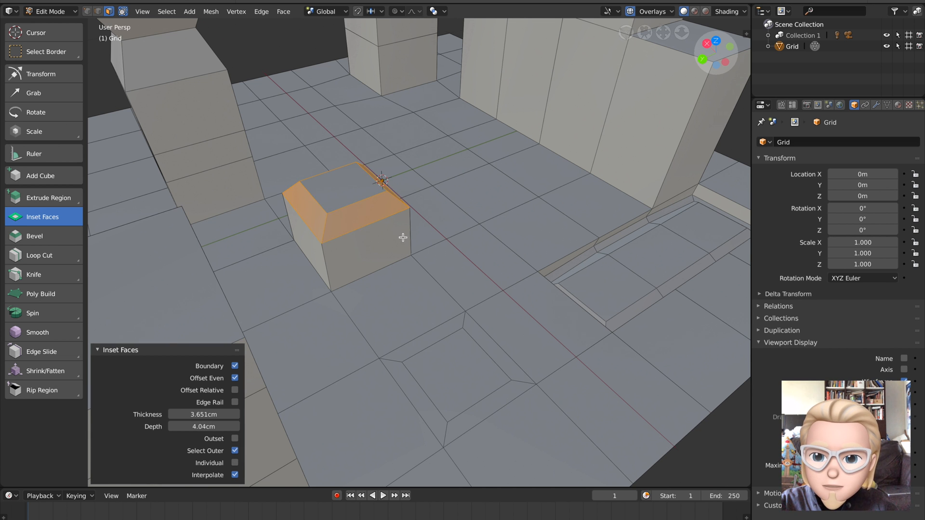
- Bevel the selected sloped ring of faces on the block by an amount of about 0.008
key("KP_Decimal")
left_click(48, 236)
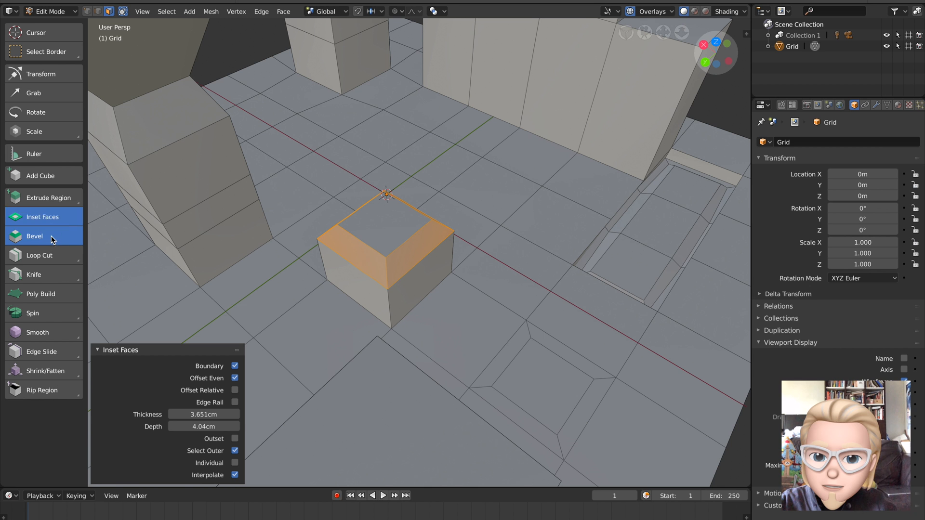
left_click_drag(424, 246, 447, 241)
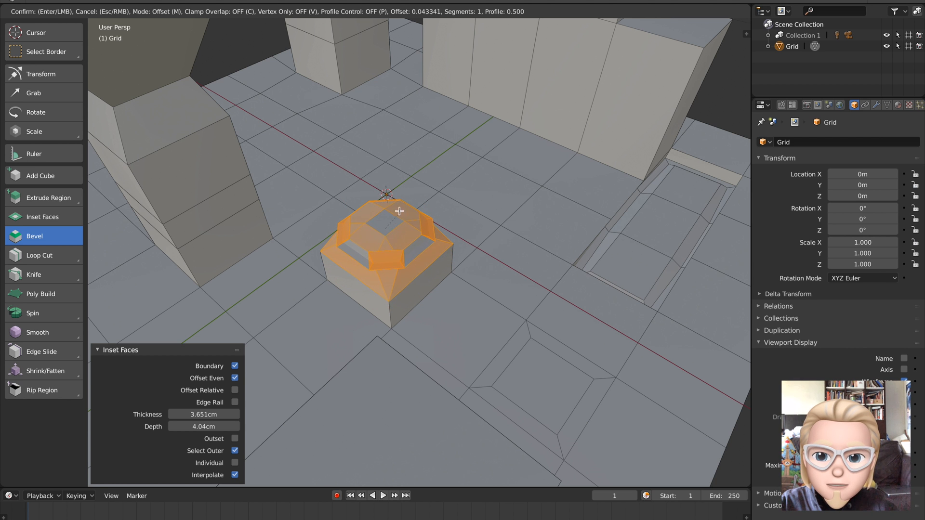
mouse_move(439, 223)
left_mouse_down()
mouse_move(423, 227)
mouse_move(446, 230)
left_mouse_up()
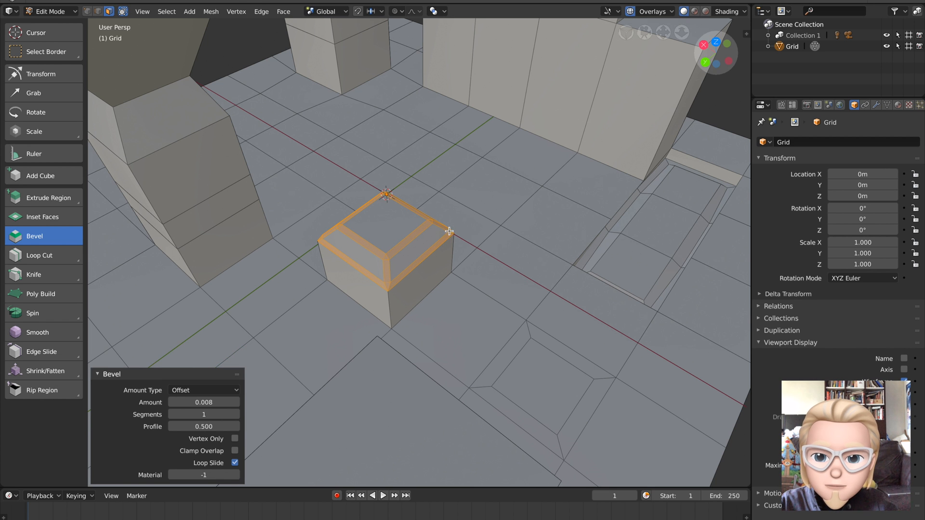
scroll(440, 256, "up", 4)
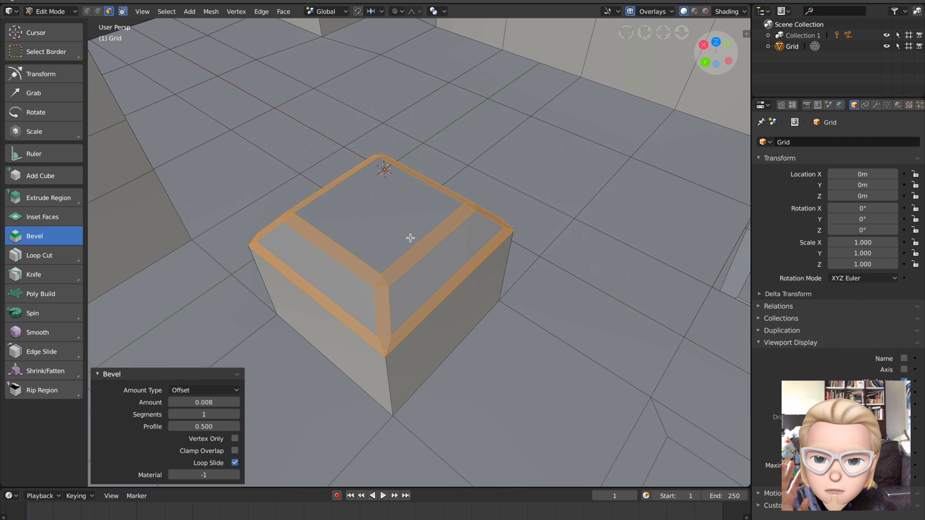
scroll(392, 230, "down", 2)
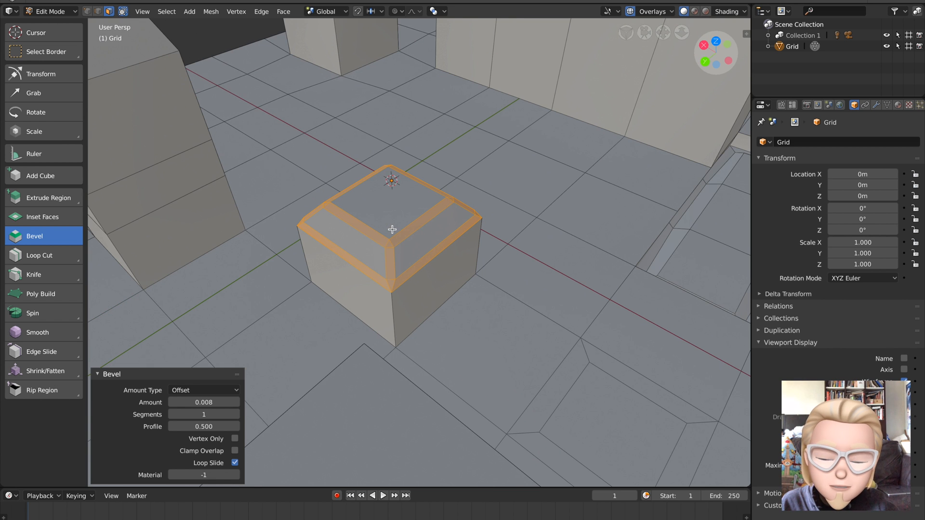
- Set the bevel's segments to 3 and its amount to 0.010
middle_click_drag(399, 263, 411, 278)
scroll(427, 267, "up", 2)
mouse_move(207, 403)
left_mouse_down()
mouse_move(260, 402)
mouse_move(200, 403)
left_mouse_up()
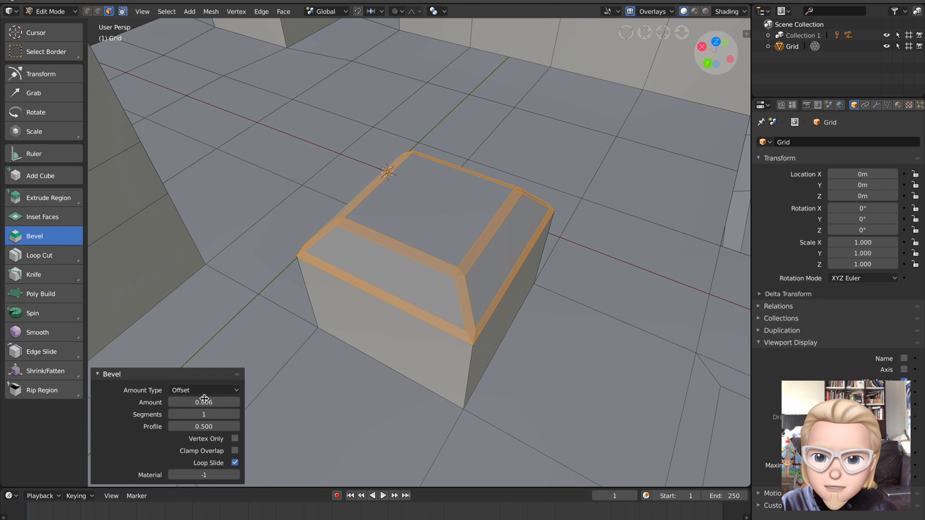
left_click(236, 416)
left_click(239, 417)
mouse_move(207, 402)
left_mouse_down()
mouse_move(240, 402)
mouse_move(220, 403)
left_mouse_up()
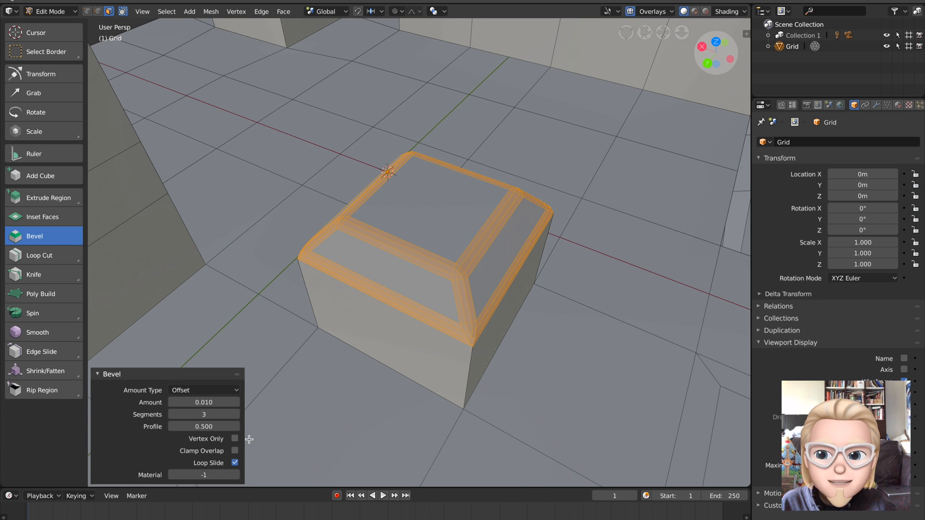
- Add multiple parallel loop cuts along the grid row that runs over the short pillar, sliding them by about -0.309
scroll(379, 326, "down", 5)
right_click(380, 324)
scroll(383, 331, "down", 1)
mouse_move(358, 325)
middle_mouse_down("shift")
mouse_move(382, 319)
mouse_move(374, 322)
middle_mouse_up("shift")
middle_click_drag(268, 305, 341, 299)
left_click(72, 259)
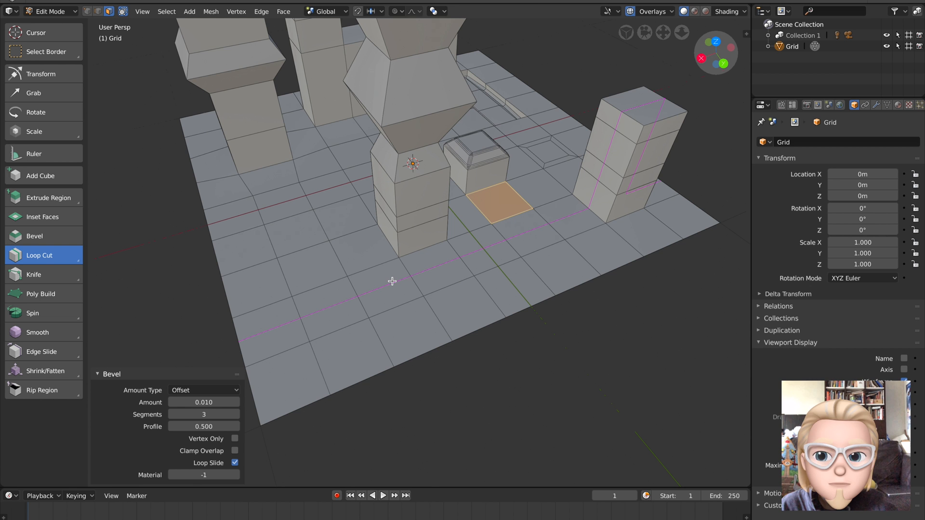
scroll(393, 281, "up", 15)
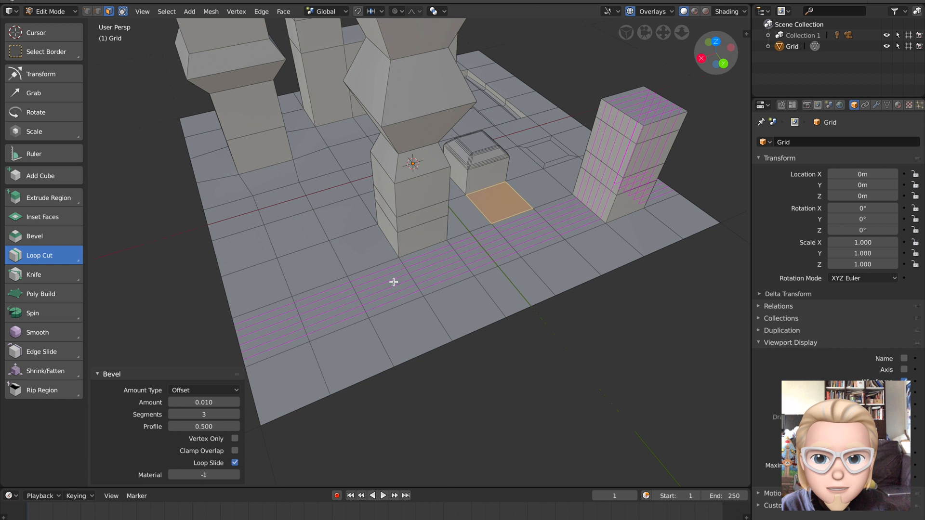
scroll(394, 282, "down", 12)
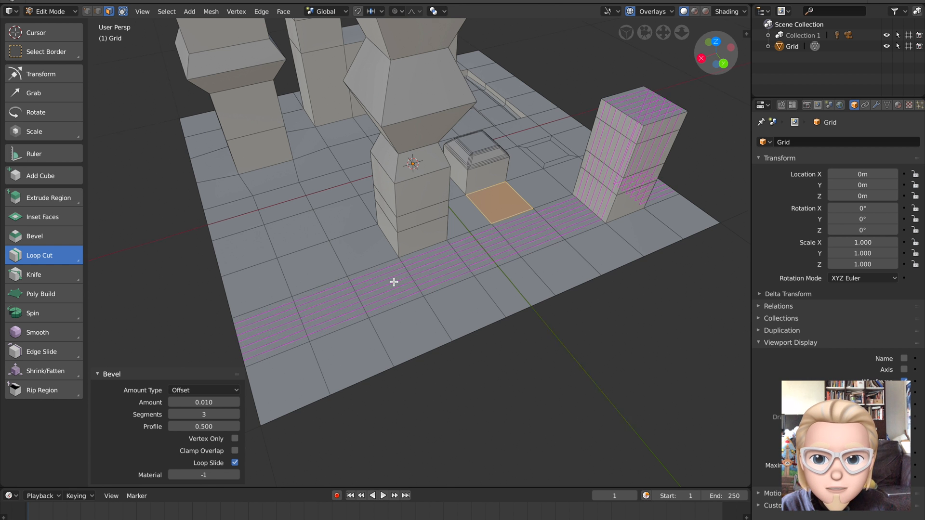
left_click(394, 282)
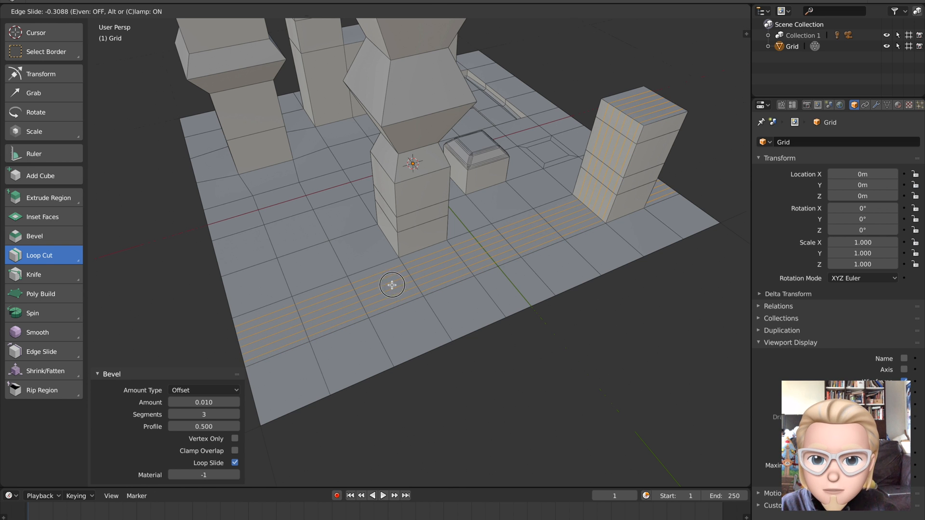
left_click(393, 285)
- Set the loop cut to 12 cuts, smoothness 0.420 and factor -0.325, and try the Flipped option
left_click_drag(204, 389, 226, 389)
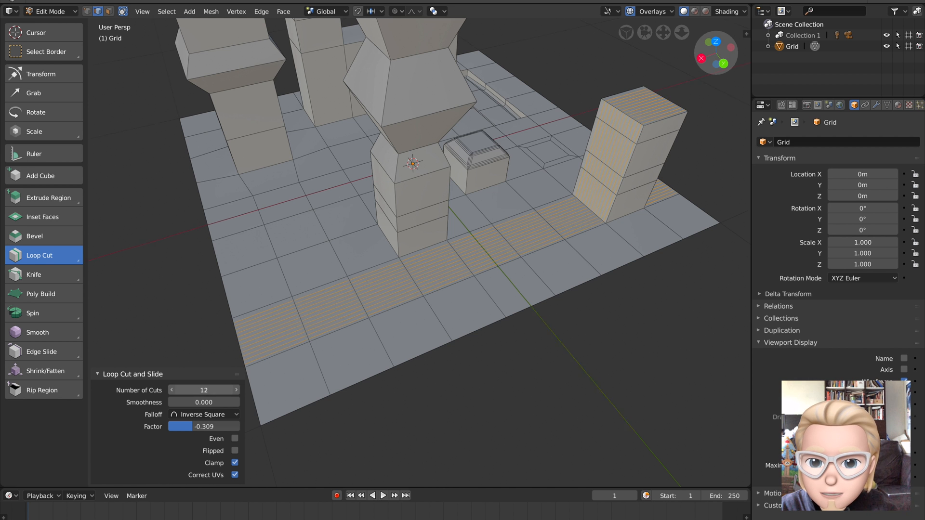
left_click_drag(204, 402, 192, 427)
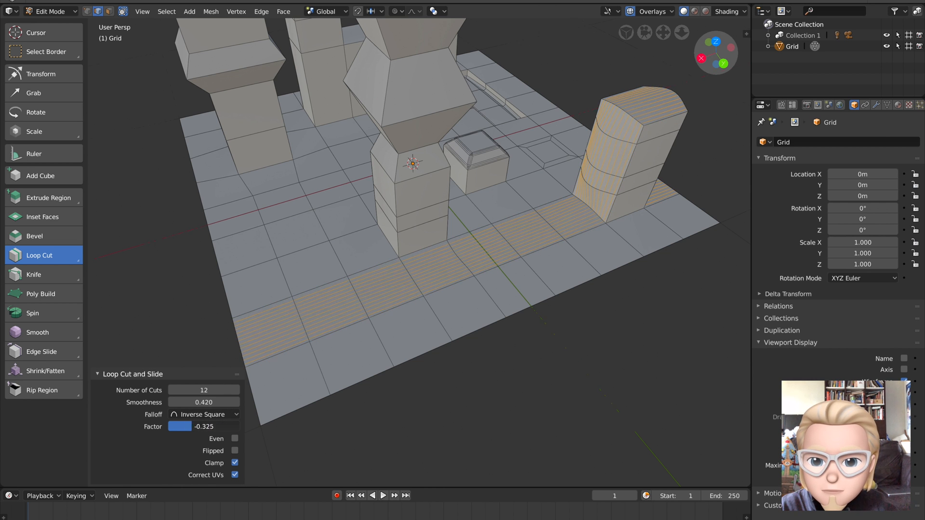
left_click(235, 451)
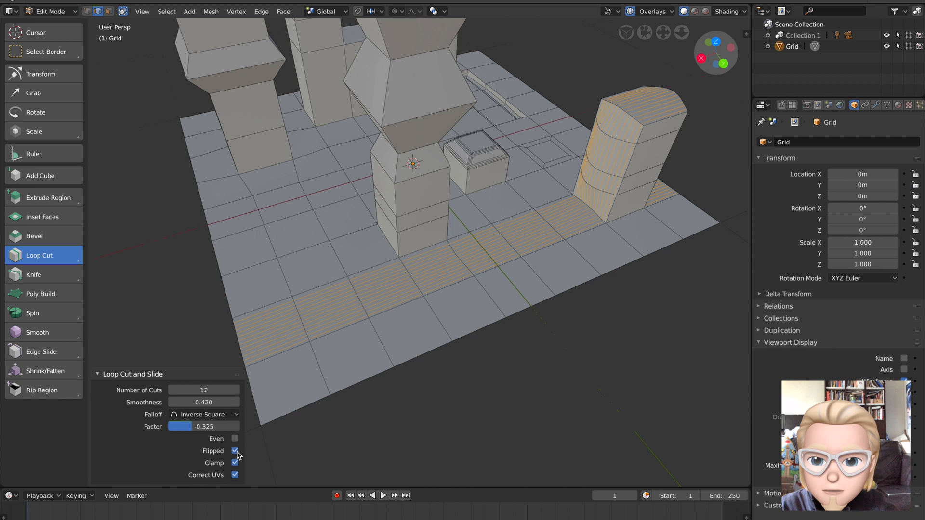
left_click(224, 415)
left_click(224, 415)
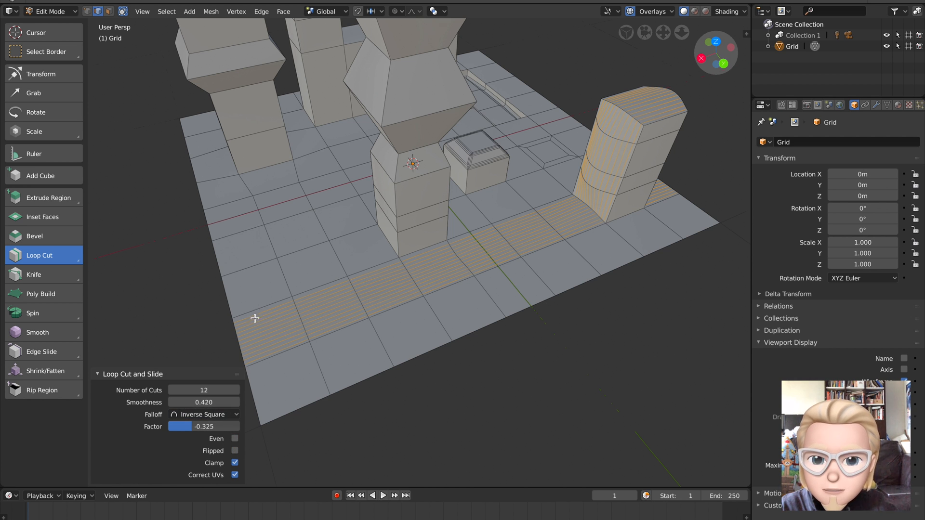
- Reduce the loop cut to 3 cuts and set its smoothness to 0.700
middle_click_drag(315, 327, 345, 326)
left_click_drag(206, 390, 195, 390)
middle_click_drag(562, 249, 533, 266)
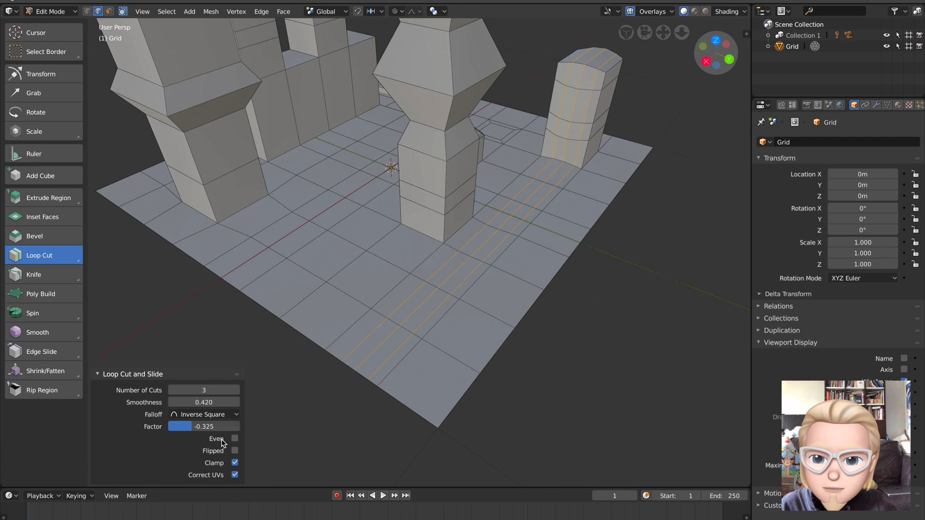
left_click_drag(204, 402, 228, 402)
middle_click_drag(562, 296, 232, 286)
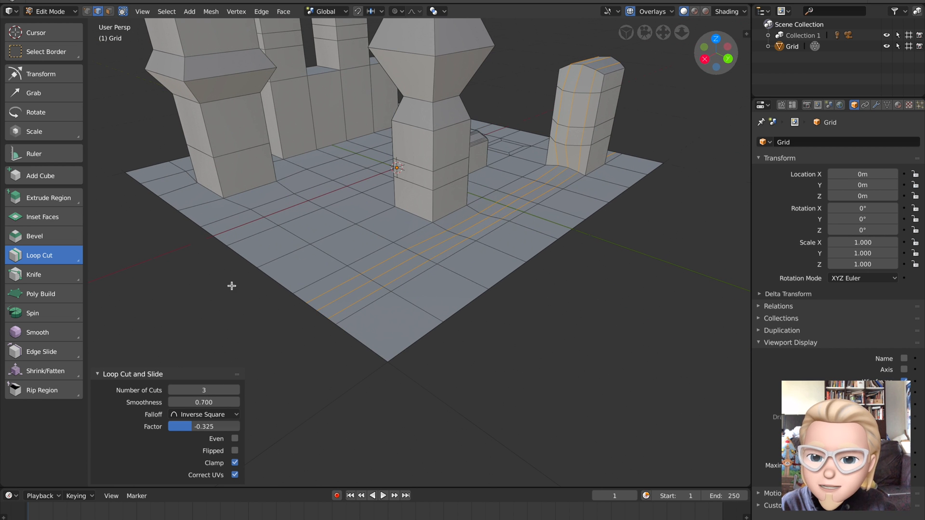
- Cut a wavy freehand Knife line across the grid and the bases of its two nearest columns
left_click(72, 276)
middle_click_drag(180, 268, 285, 305)
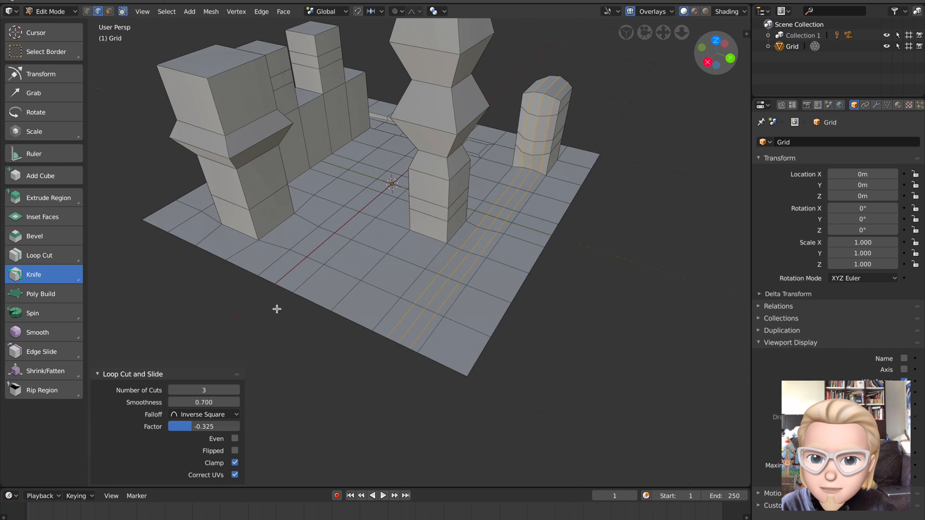
left_click(197, 230)
left_click(218, 216)
left_click(245, 226)
left_click(269, 248)
mouse_move(323, 289)
left_mouse_down()
mouse_move(450, 210)
mouse_move(531, 277)
left_mouse_up()
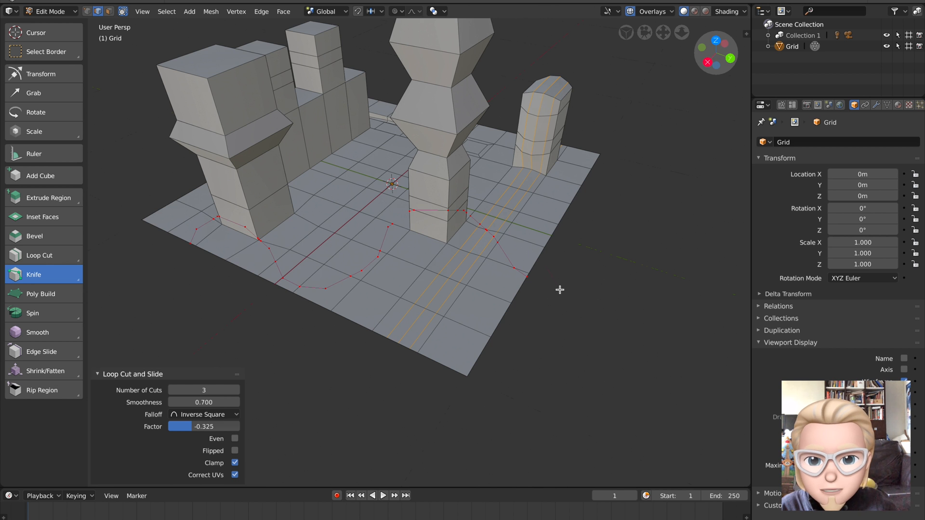
key("Return")
- Cut a curved freehand Knife line across the upper part of the tall zigzag column
middle_click_drag(559, 289, 478, 229)
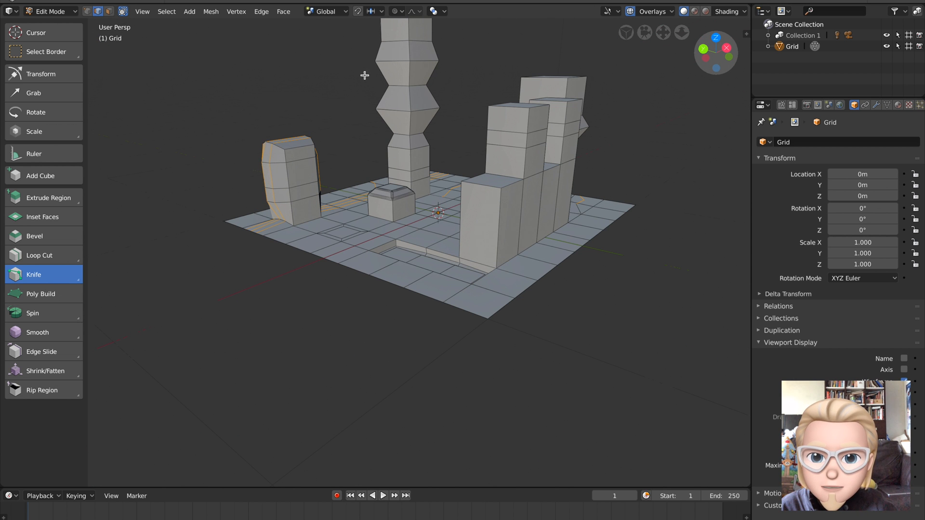
mouse_move(363, 44)
left_mouse_down()
mouse_move(413, 91)
mouse_move(435, 70)
left_mouse_up()
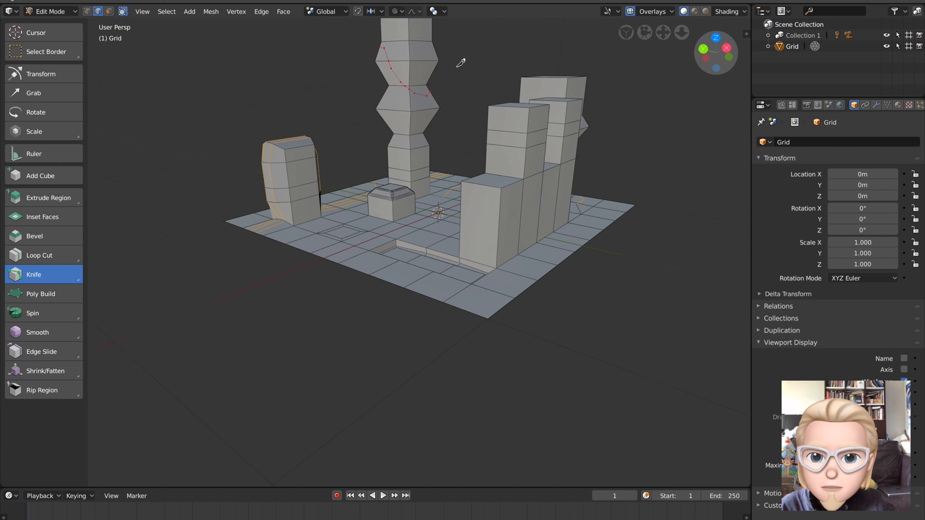
middle_click_drag(477, 57, 401, 175)
key("Return")
scroll(500, 138, "up", 3)
middle_click_drag(422, 216, 387, 223)
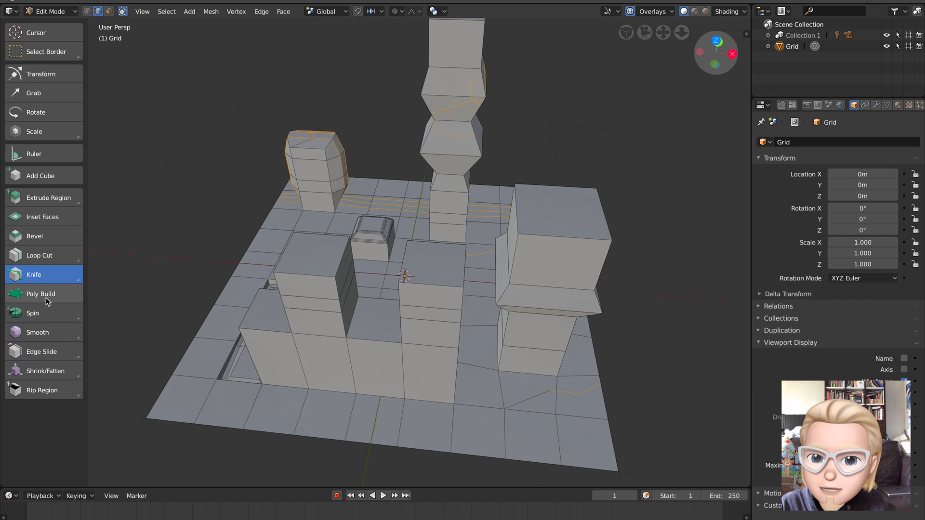
- Try extending the selected edges beyond the grid with Poly Build and undo the additions
middle_click_drag(338, 293, 175, 293)
left_click(54, 298)
middle_click_drag(399, 288, 175, 366, "shift")
left_click(396, 278, "ctrl")
left_click(407, 242, "ctrl")
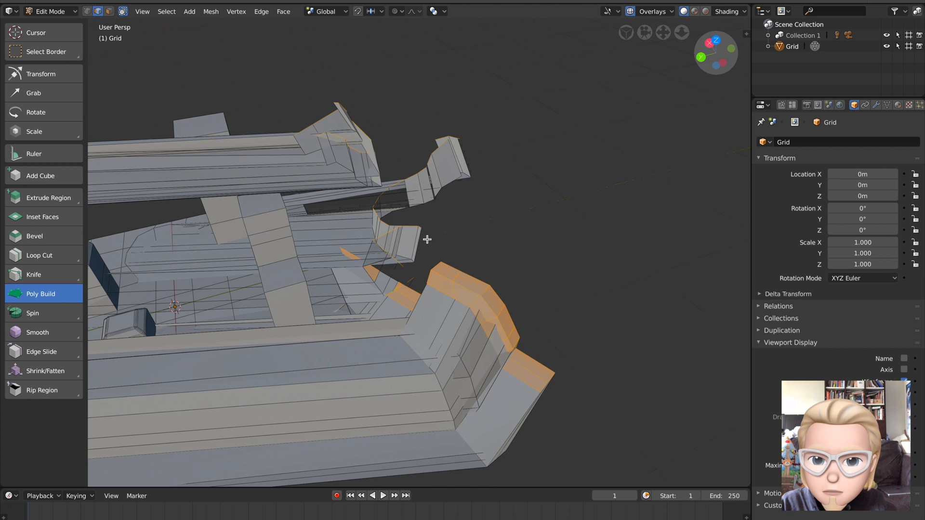
key("ctrl+z")
key("ctrl+z")
- Build new faces outward from the grid's border with Poly Build, placing their corner points one after another
middle_click_drag(307, 303, 429, 267, "shift")
left_click(463, 233)
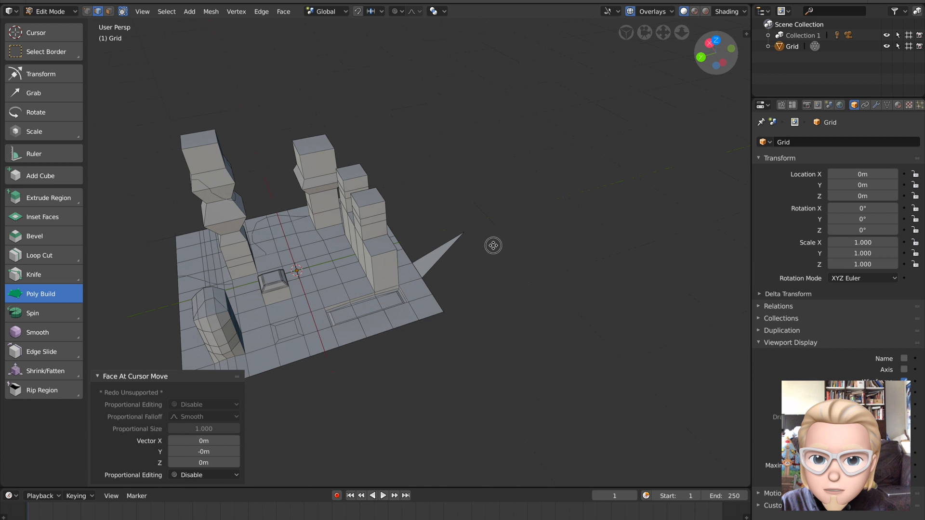
left_click(491, 247)
left_click(488, 280)
left_click(475, 313)
left_click(475, 329)
middle_click_drag(477, 306, 424, 389)
left_click_drag(423, 390, 394, 295)
left_click(393, 292)
middle_click_drag(400, 284, 408, 272)
left_click(435, 237)
left_click(471, 226)
left_click(500, 244)
left_click(507, 267)
- Leave Edit Mode and delete the grid object
middle_click_drag(388, 371, 408, 295)
key("Tab")
key("x")
left_click(407, 297)
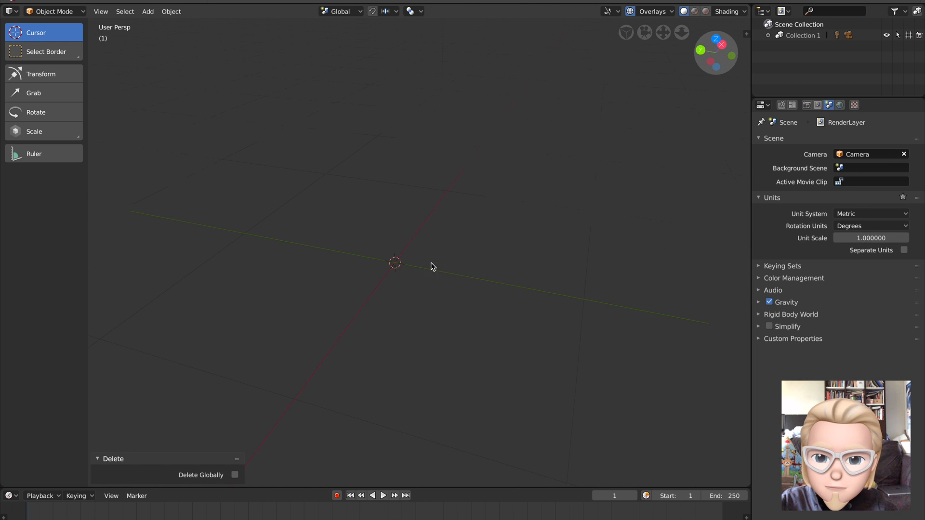
- Add a cube mesh to the empty scene and enter Edit Mode on it
key("shift+a")
mouse_move(434, 261)
left_click(499, 270)
middle_click_drag(533, 297, 510, 287)
scroll(516, 290, "down", 1)
key("Tab")
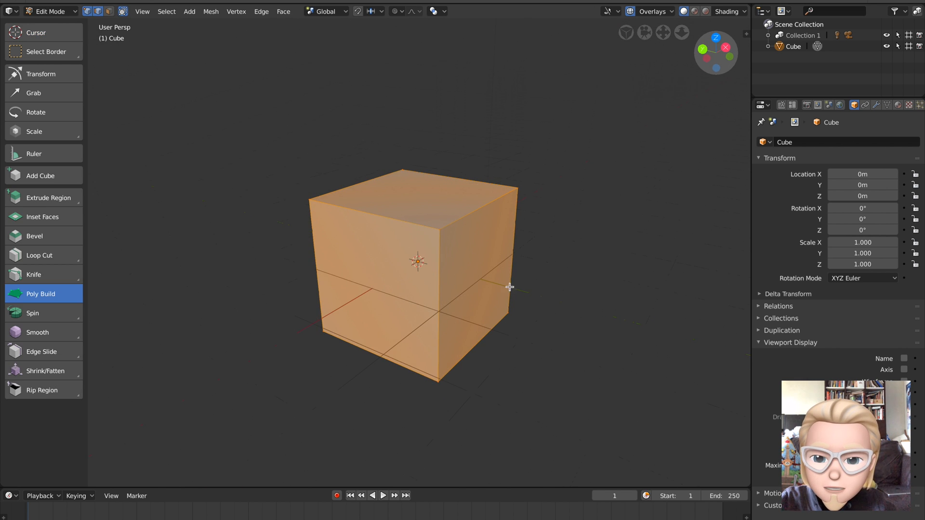
- In vertex select mode, find the Merge command by searching and merge all the cube's vertices At Center
left_click(90, 14)
middle_click_drag(428, 181, 493, 176)
key("shift+space")
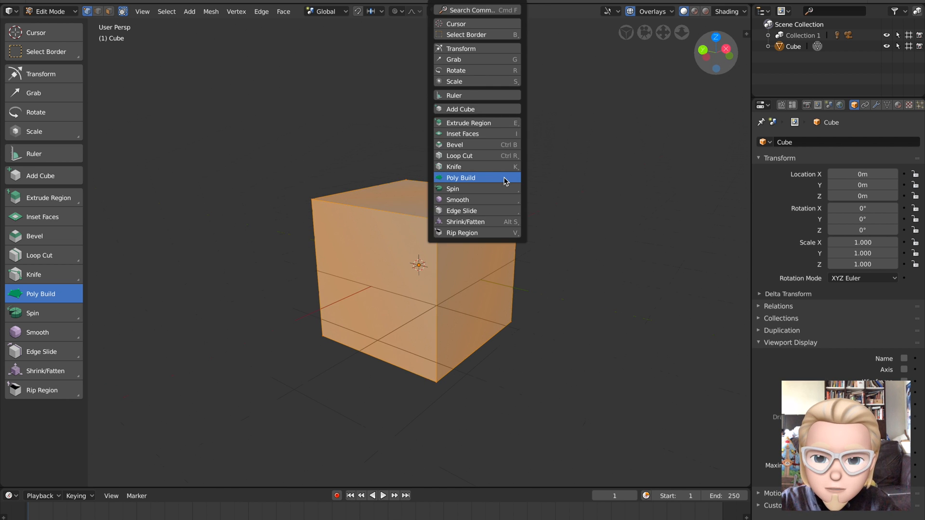
left_click(482, 10)
type("Delet")
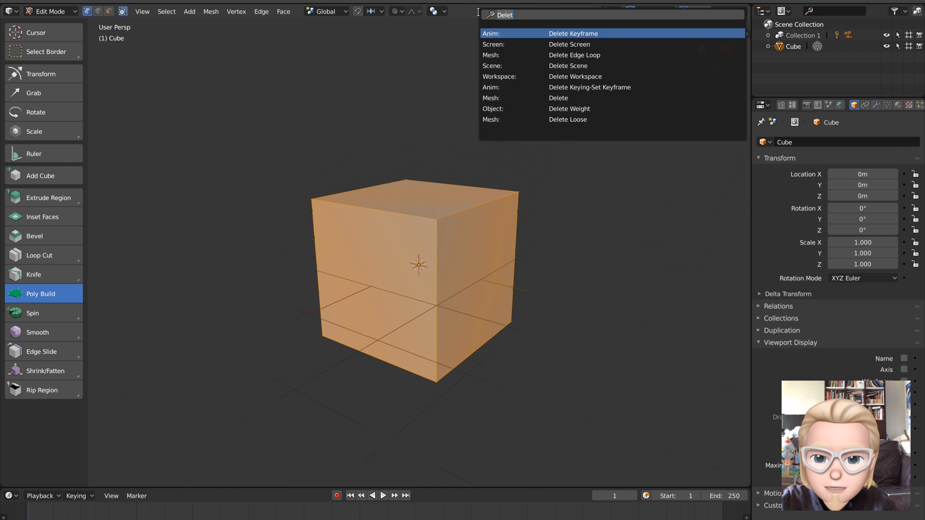
key("BackSpace")
type("merge")
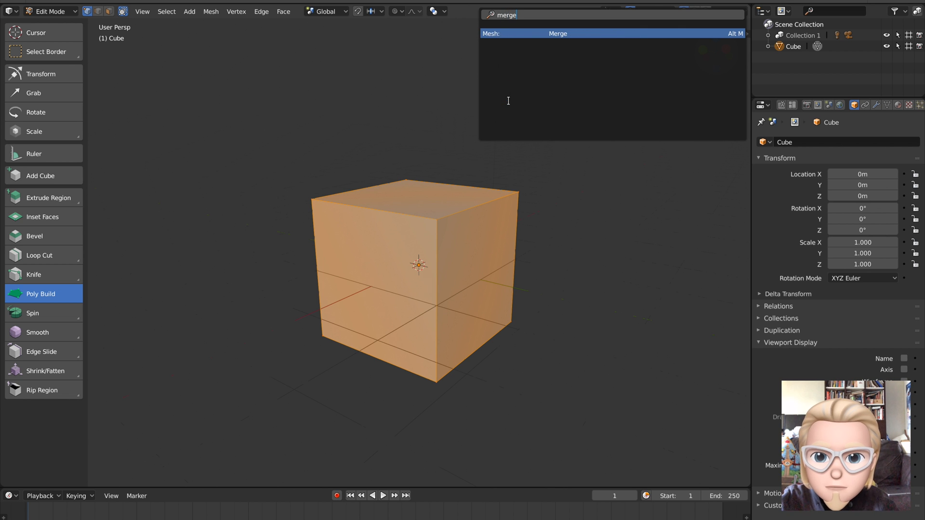
left_click(500, 32)
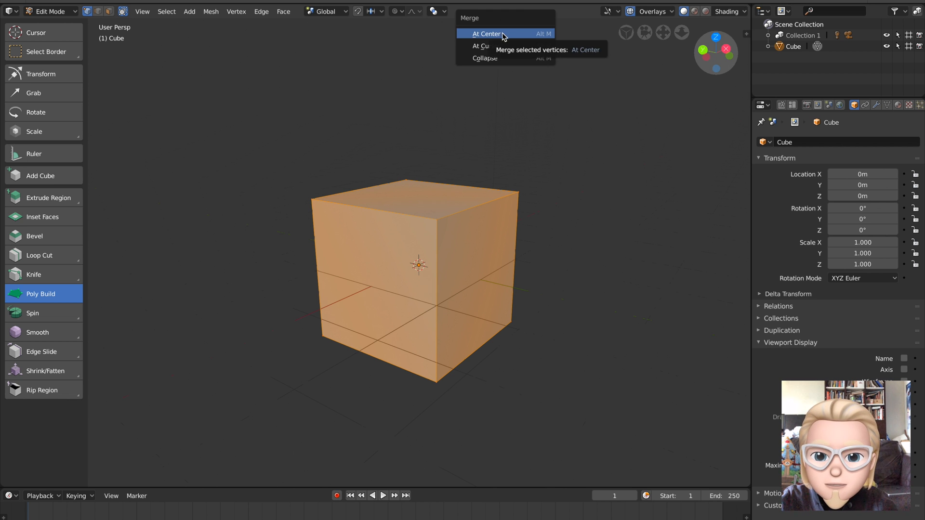
left_click(496, 33)
middle_click_drag(440, 249, 451, 236, "ctrl")
mouse_move(424, 277)
middle_mouse_down("ctrl")
mouse_move(484, 254)
mouse_move(419, 281)
mouse_move(440, 269)
middle_mouse_up("ctrl")
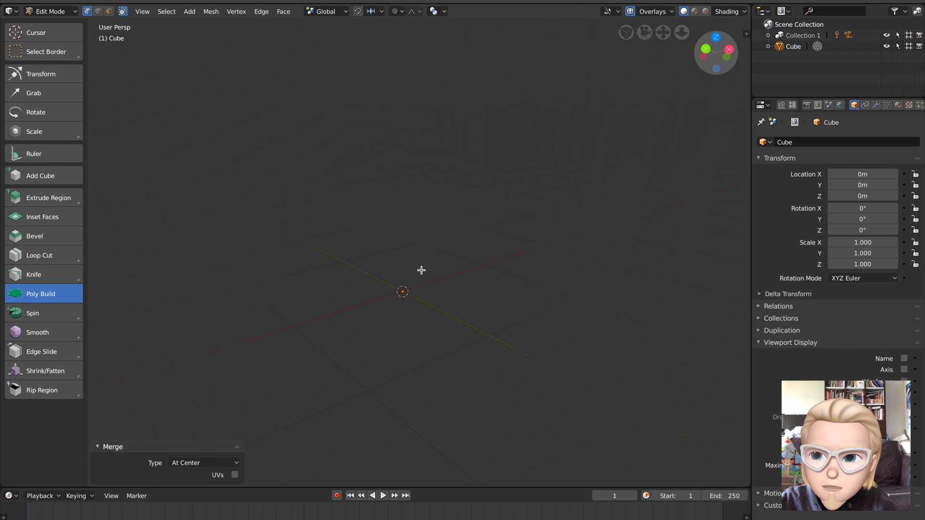
- Draw a curving chain of connected edges outward from the merged vertex with Poly Build
left_click(403, 237, "ctrl")
left_click(493, 188, "ctrl")
left_click(534, 228, "ctrl")
scroll(554, 252, "down", 1)
middle_click_drag(554, 252, 492, 274, "shift")
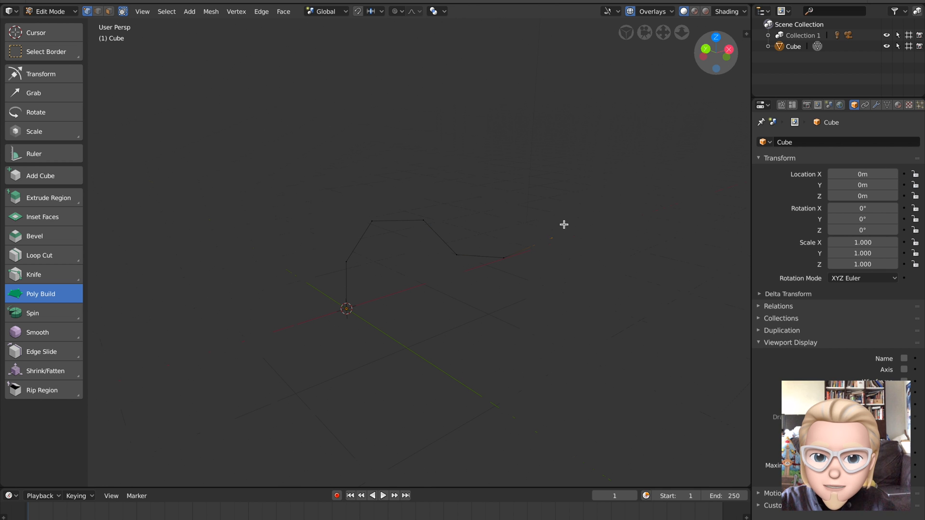
middle_click_drag(424, 229, 381, 249)
left_click(467, 164, "ctrl")
left_click(409, 142, "ctrl")
left_click(389, 126, "ctrl")
middle_click_drag(357, 167, 385, 173)
- Extrude extra edges branching off the vertex near the free end of the chain
middle_click_drag(362, 159, 374, 233, "shift")
scroll(389, 250, "up", 2)
scroll(374, 233, "down", 1)
key("e")
left_click(405, 194)
right_click(359, 236)
key("e")
left_click(311, 282)
- Try to build faces from a vertex of the chain with Poly Build and move the new point
right_click(442, 261)
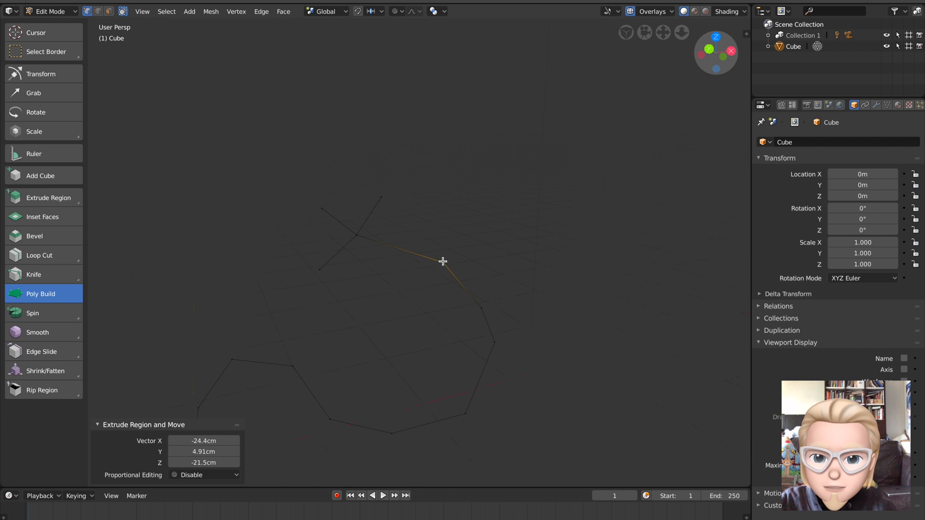
left_click(482, 236, "ctrl")
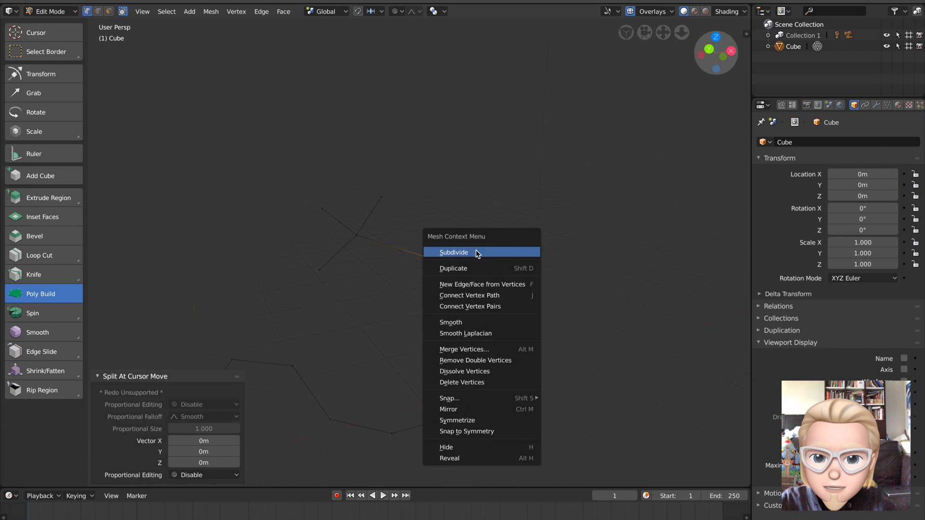
left_click(485, 164)
middle_click_drag(481, 230, 448, 233)
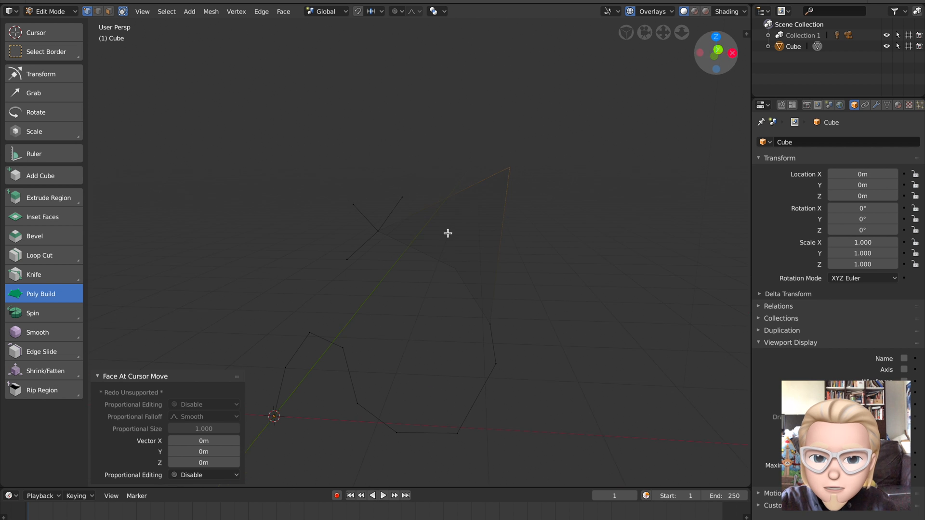
key("g")
left_click(557, 242)
middle_click_drag(499, 241, 455, 302)
- Leave Edit Mode and add a Skin modifier to the edge chain
key("Tab")
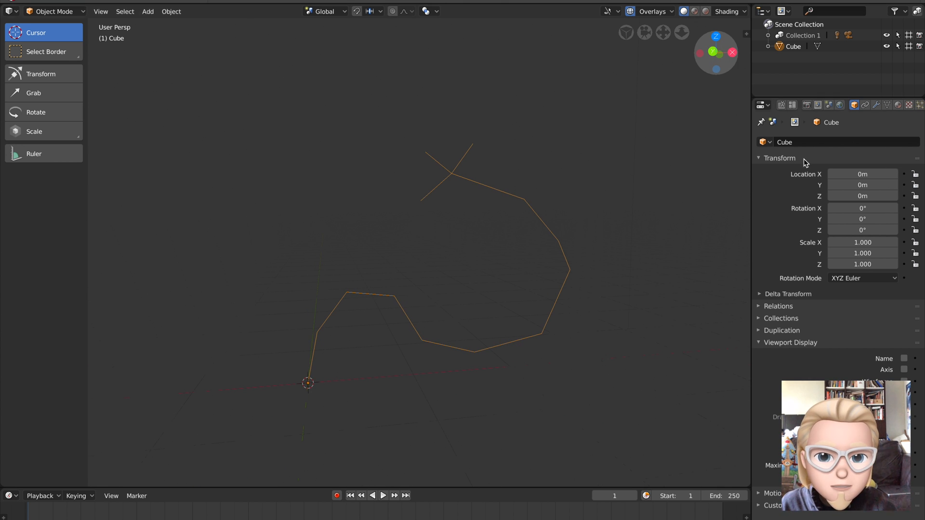
left_click(878, 106)
left_click(850, 143)
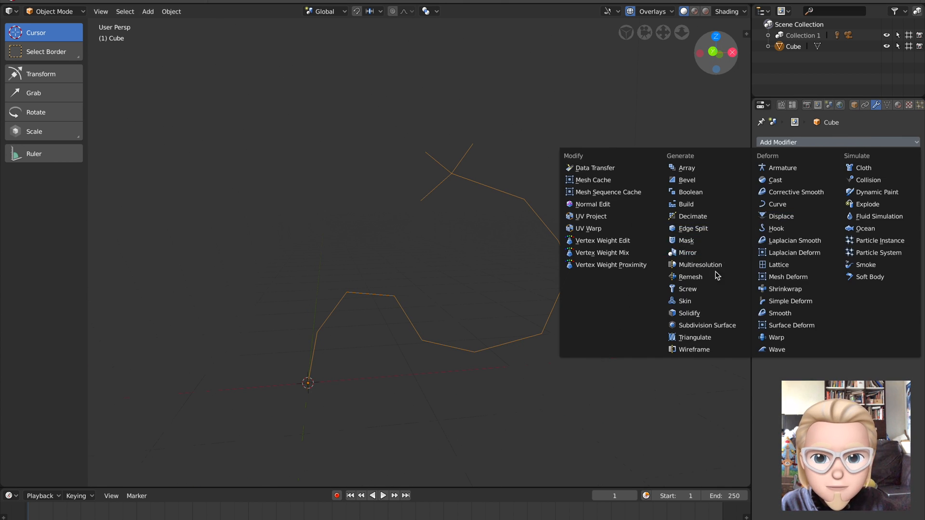
left_click(709, 301)
middle_click_drag(572, 264, 524, 258)
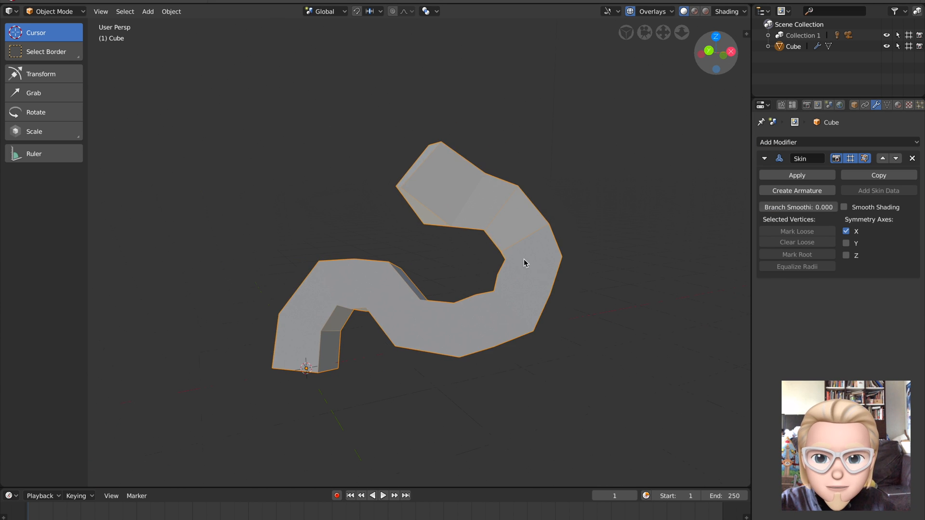
- Select all vertices in Edit Mode, reduce their skin radius, and return to Object Mode
key("Tab")
key("Tab")
middle_click_drag(533, 255, 506, 250)
key("Tab")
key("a")
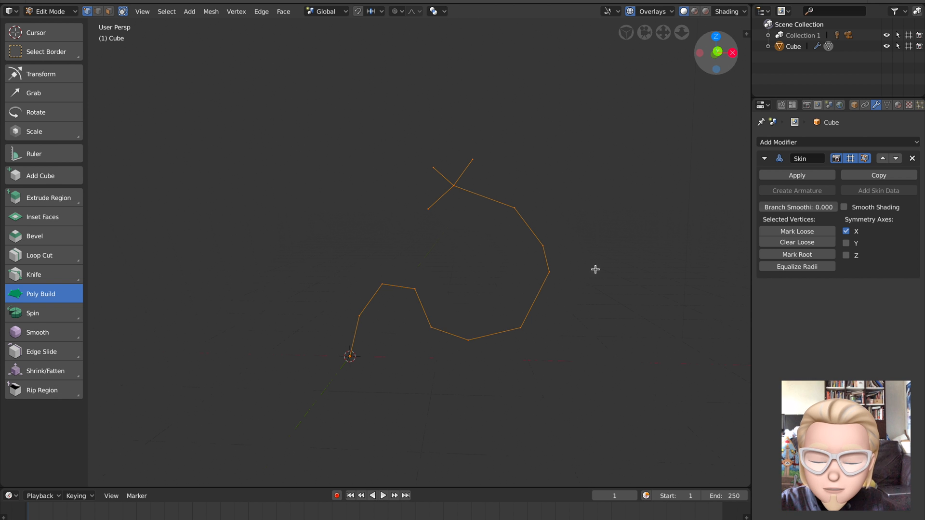
key("ctrl+a")
left_click(589, 271)
key("Tab")
middle_click_drag(589, 271, 596, 268)
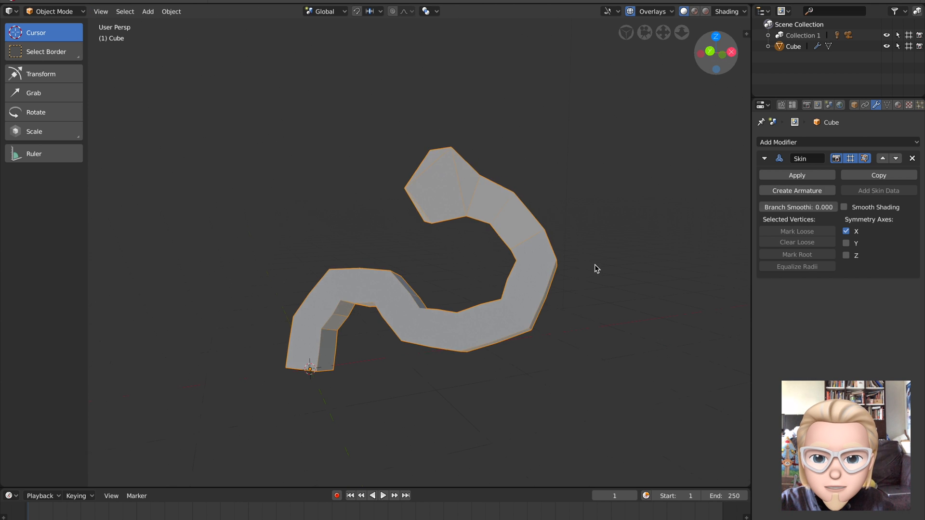
- Reduce the skin radius once more and add a Subdivision Surface modifier at level 2 in Object Mode
key("Tab")
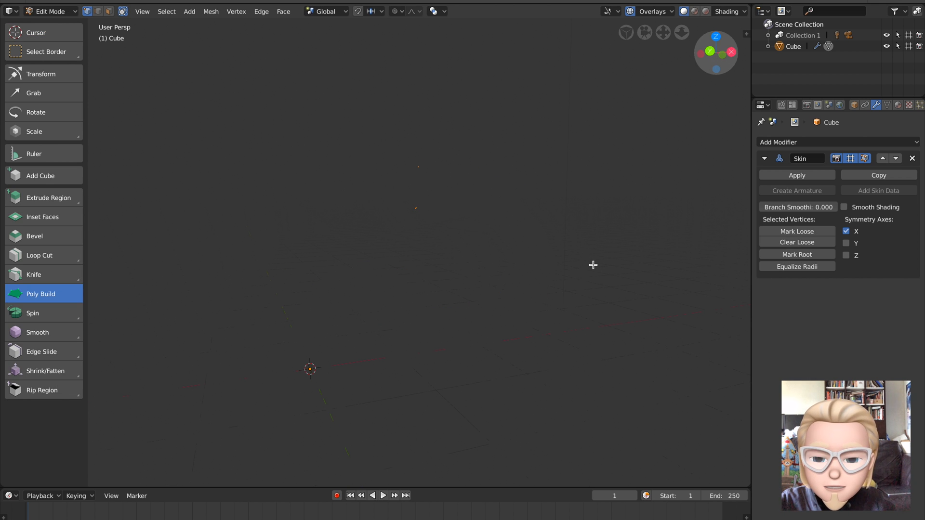
key("ctrl+a")
left_click(545, 257)
key("Tab")
middle_click_drag(542, 256, 476, 270)
key("ctrl+2")
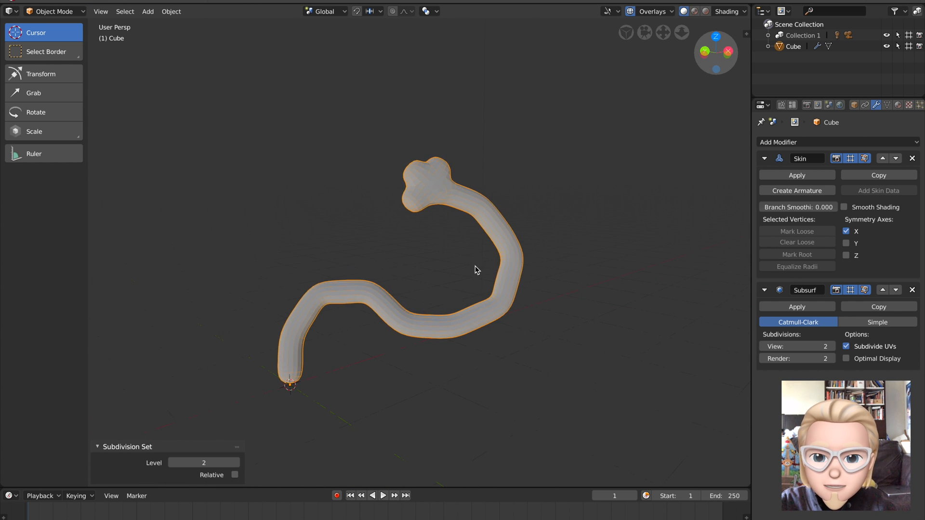
- Delete the skinned tube object and recenter the view and 3D cursor
key("x")
left_click(476, 268)
key("shift+c")
key("shift+a")
mouse_move(582, 208)
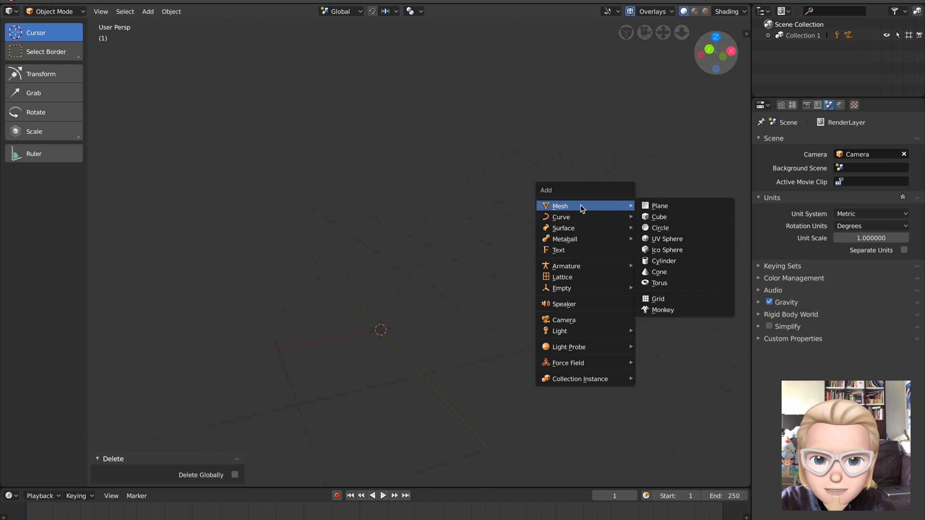
left_click(677, 210)
scroll(496, 246, "down", 2)
middle_click_drag(479, 270, 444, 256)
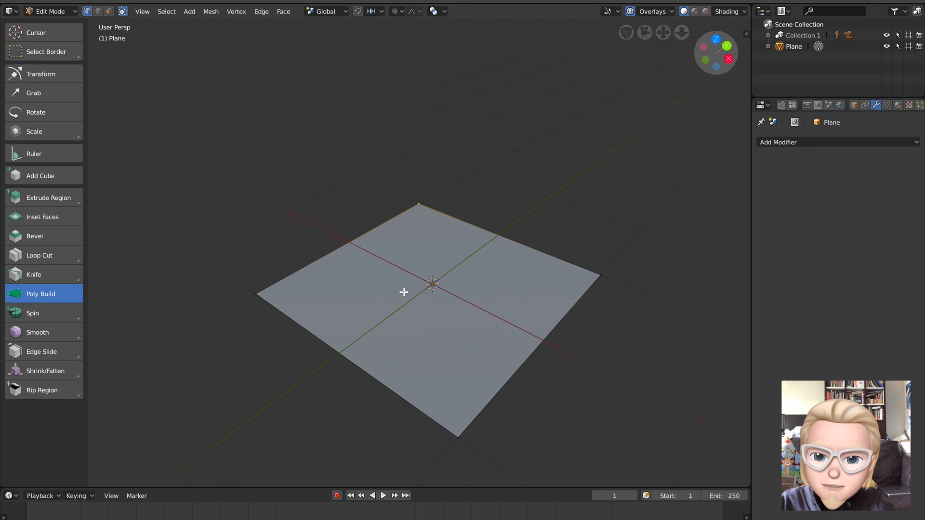
key("Tab")
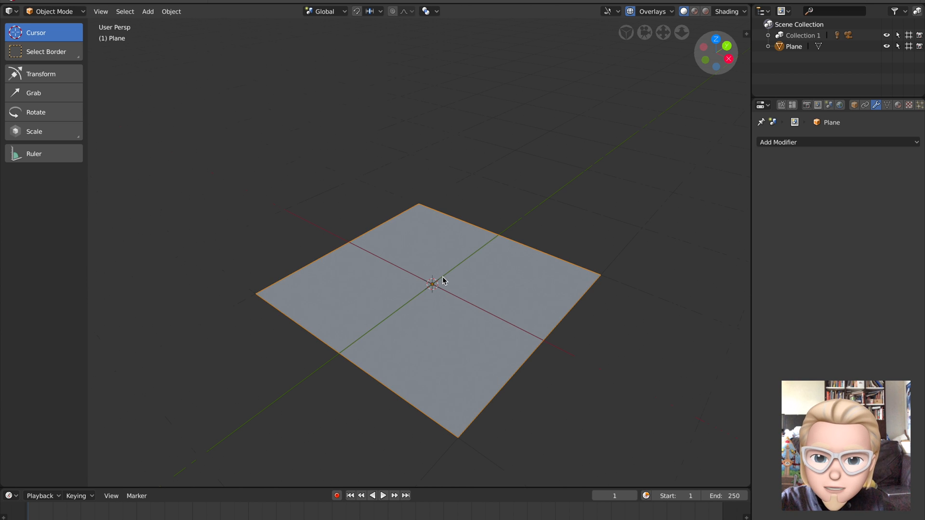
key("Delete")
- Add a grid mesh to the empty scene and enter Edit Mode on it
key("shift+a")
mouse_move(446, 279)
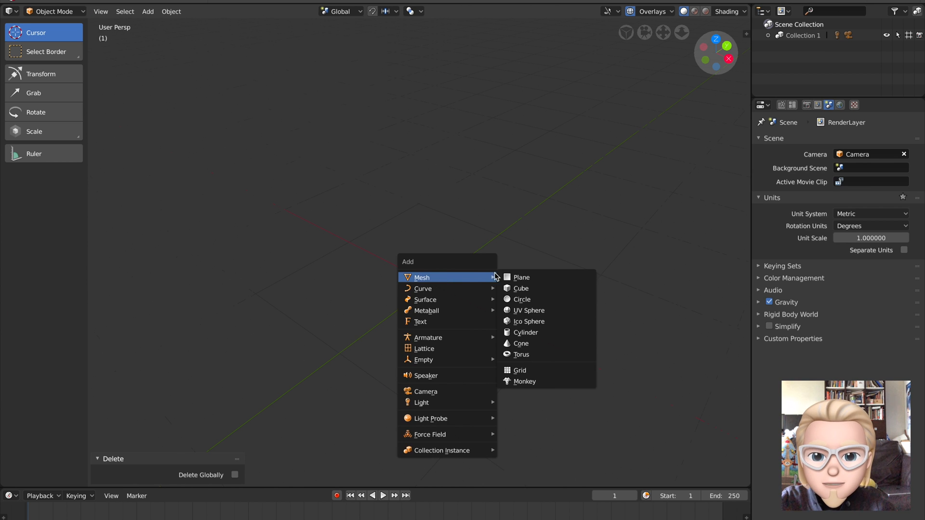
left_click(541, 370)
scroll(477, 247, "up", 2)
key("Tab")
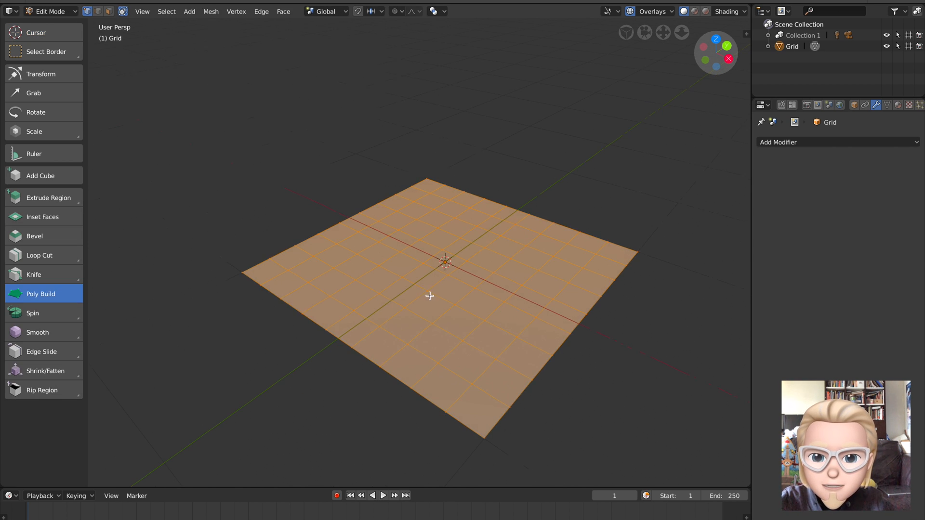
- In face select mode, select a straight strip of grid faces and try to tear it off with Rip Region
middle_click_drag(430, 295, 391, 295)
left_click(47, 393)
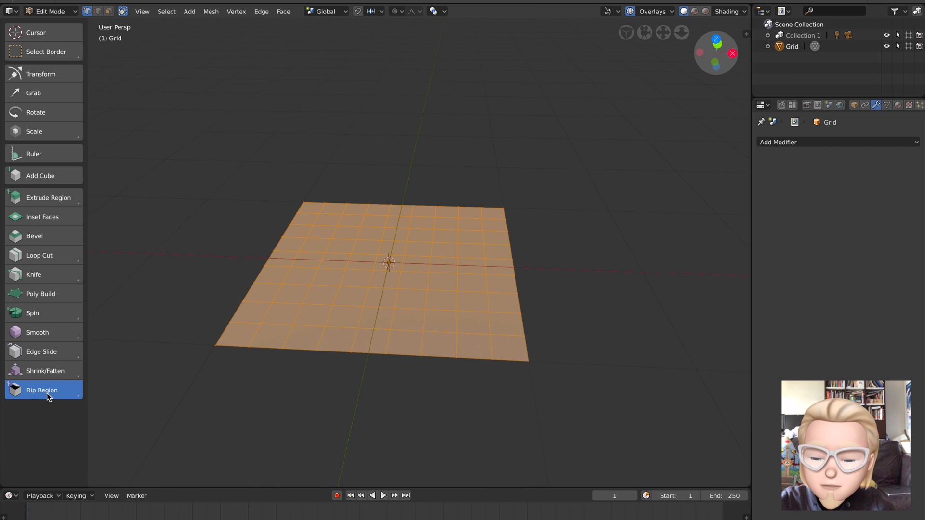
left_click(98, 11)
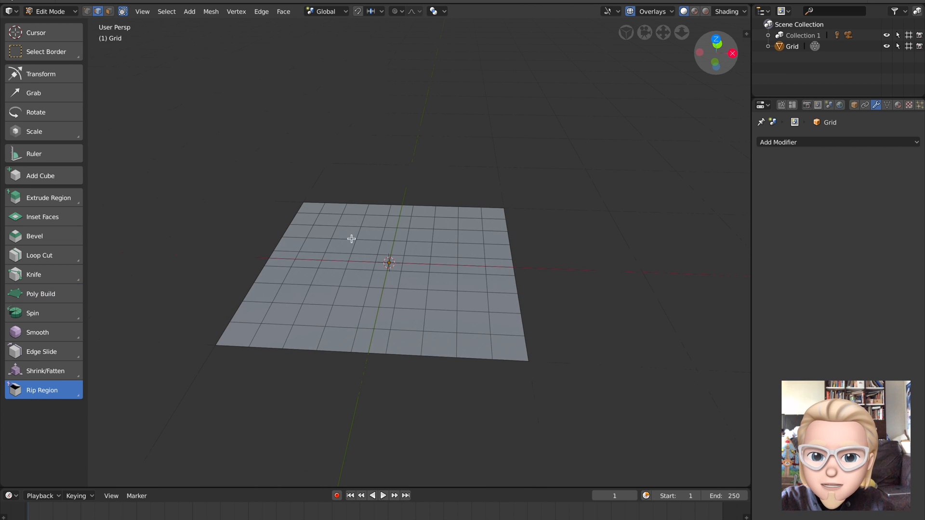
left_click(110, 11)
left_click(343, 314)
left_click(352, 293)
left_click(357, 277, "shift")
left_click(360, 260, "shift")
left_click(363, 245, "shift")
left_click(367, 233, "shift")
middle_click_drag(376, 237, 434, 261)
scroll(434, 261, "up", 2)
left_click_drag(34, 387, 66, 418)
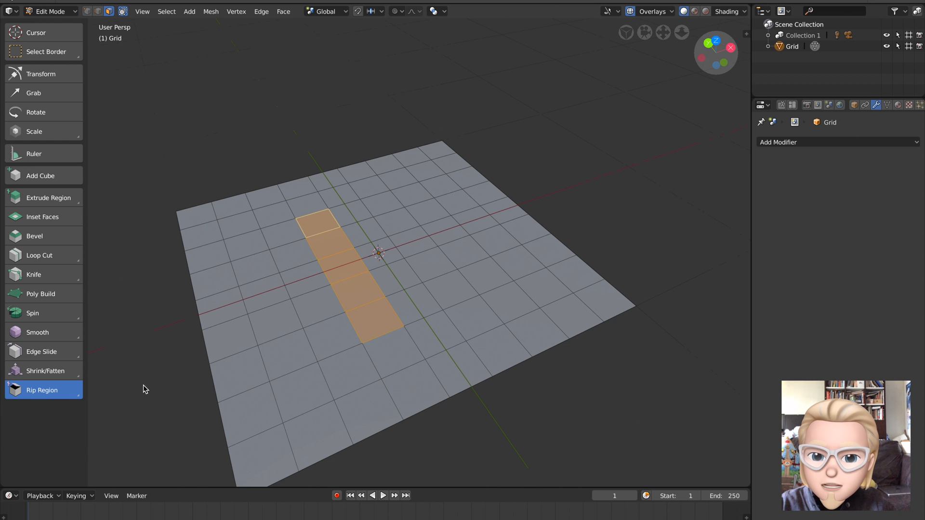
left_click(361, 263)
left_click(372, 268)
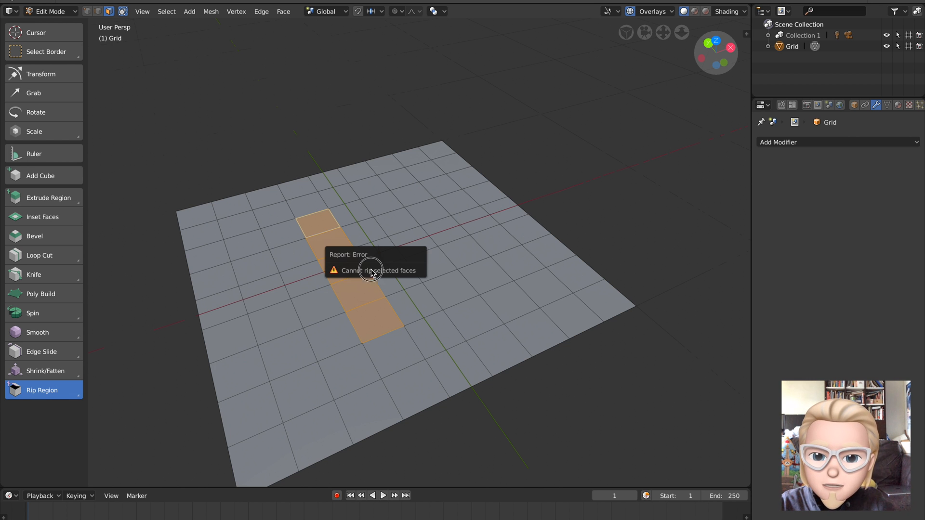
left_click(456, 256)
- Extend the selected strip sideways by two adjoining faces and try Rip Region again
left_click(405, 197)
right_click(396, 252, "shift")
right_click(417, 239, "shift")
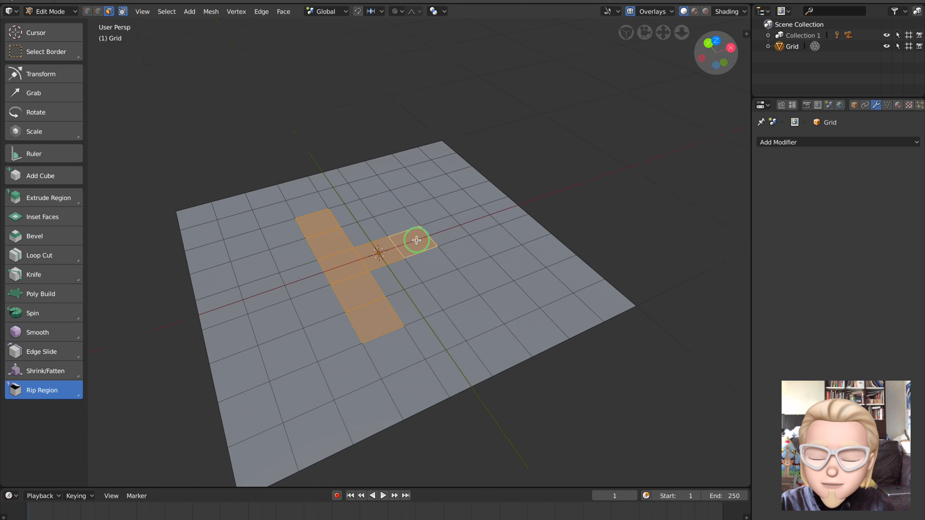
left_click(432, 244)
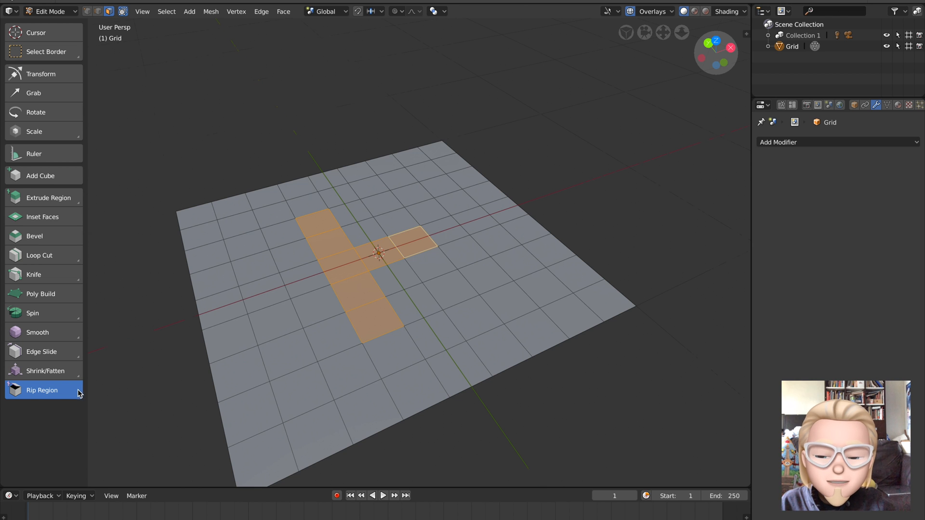
- Switch to Rip Edge and edge select mode, and try it on neighbouring edges near the grid's far border
middle_click_drag(221, 363, 308, 309)
left_click_drag(32, 391, 62, 438)
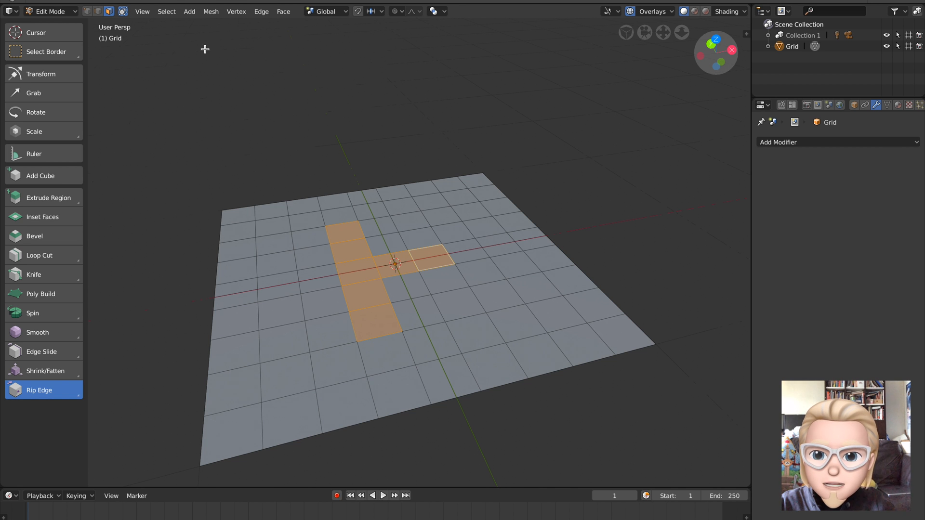
left_click(99, 12)
left_click(295, 261)
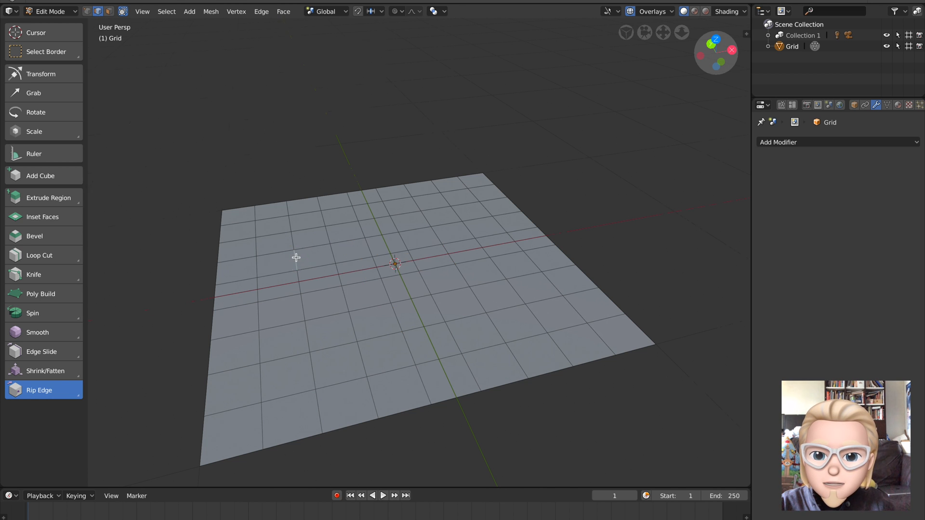
left_click_drag(361, 236, 355, 218)
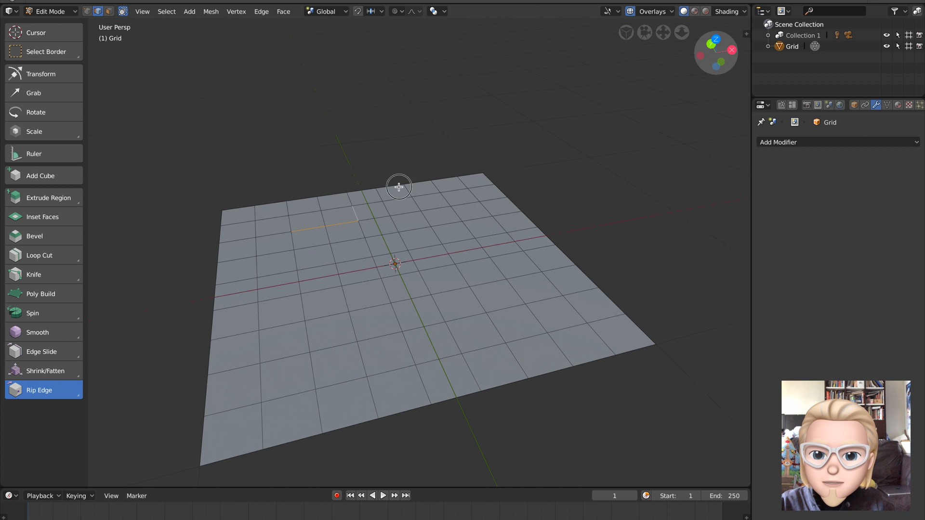
middle_click_drag(345, 237, 282, 264)
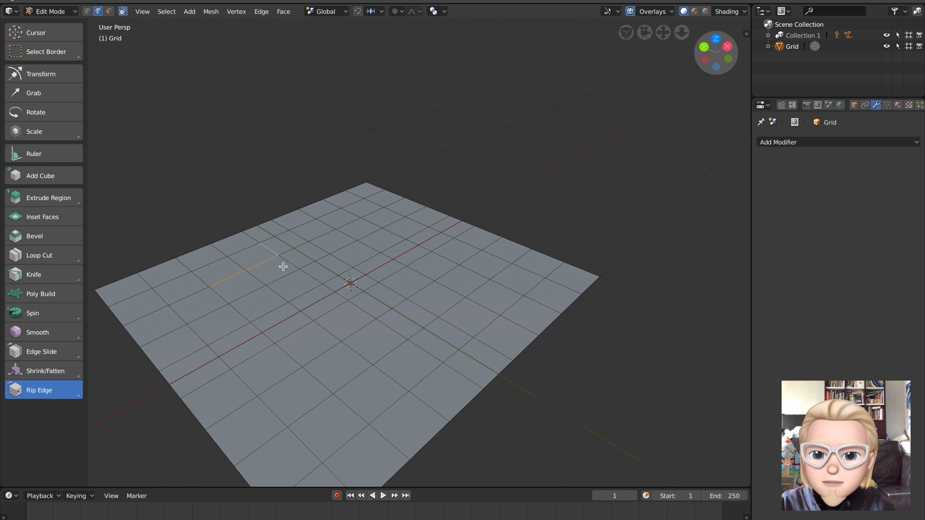
scroll(267, 265, "down", 3)
scroll(309, 261, "up", 3)
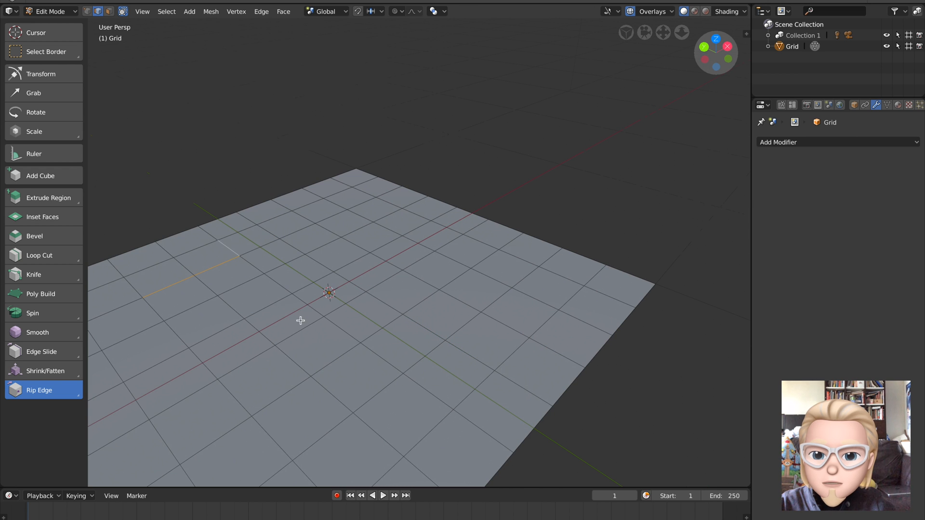
- Try Rip Edge on another group of neighbouring edges on the grid's near side
left_click(384, 365)
right_click(364, 390, "shift")
right_click(333, 396, "shift")
scroll(313, 350, "down", 2)
middle_click_drag(369, 305, 338, 250)
scroll(338, 251, "up", 1)
right_click(328, 258)
- In face select mode, select a row of five faces, split it from the grid and move it about 1.3, 9.4 and 9.1 cm in X, Y, Z
left_click(109, 12)
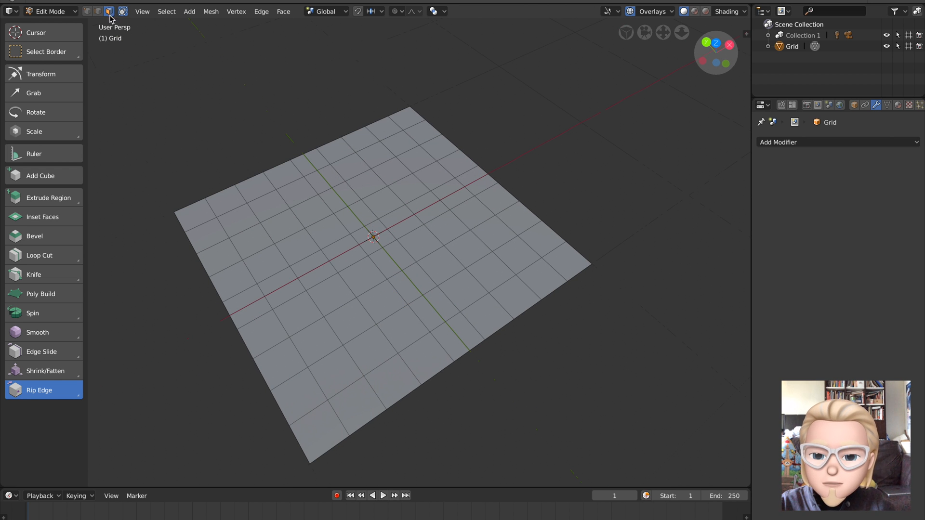
right_click(369, 322)
right_click(380, 302, "shift")
right_click(442, 266)
right_click(463, 249, "shift")
right_click(411, 283, "shift")
right_click(386, 300, "shift")
right_click(364, 312, "shift")
middle_click_drag(406, 307, 340, 303)
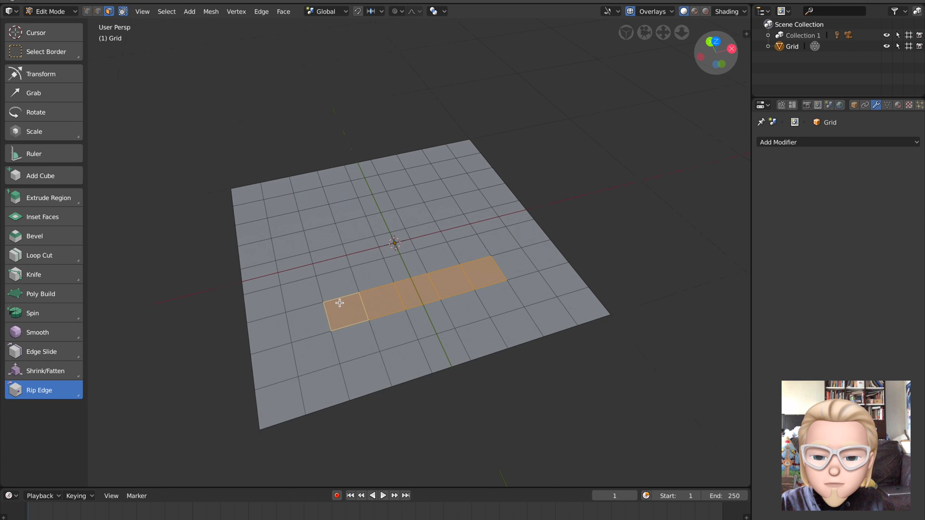
middle_click_drag(496, 273, 531, 278)
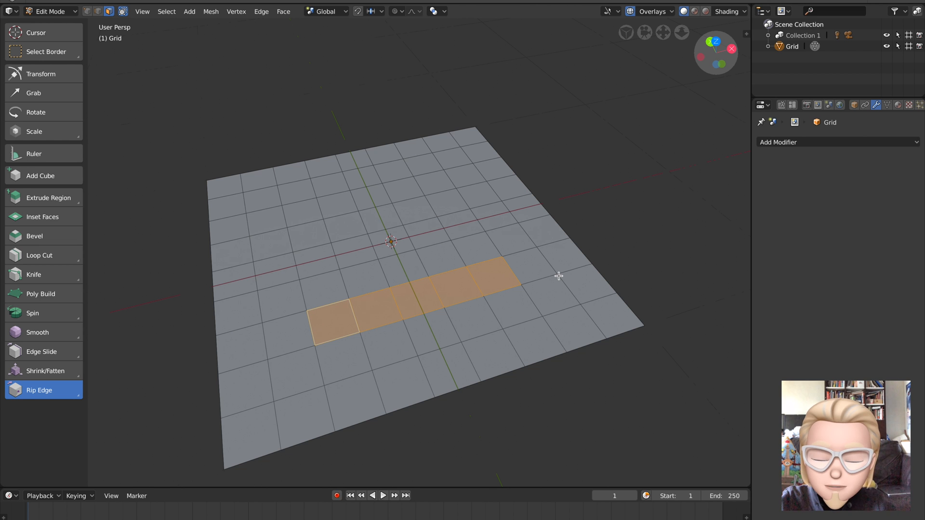
key("y")
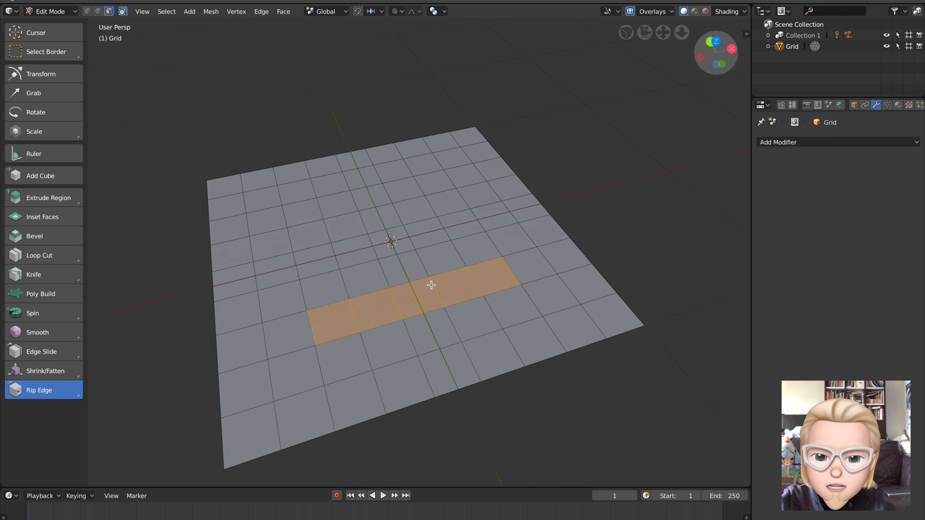
key("g")
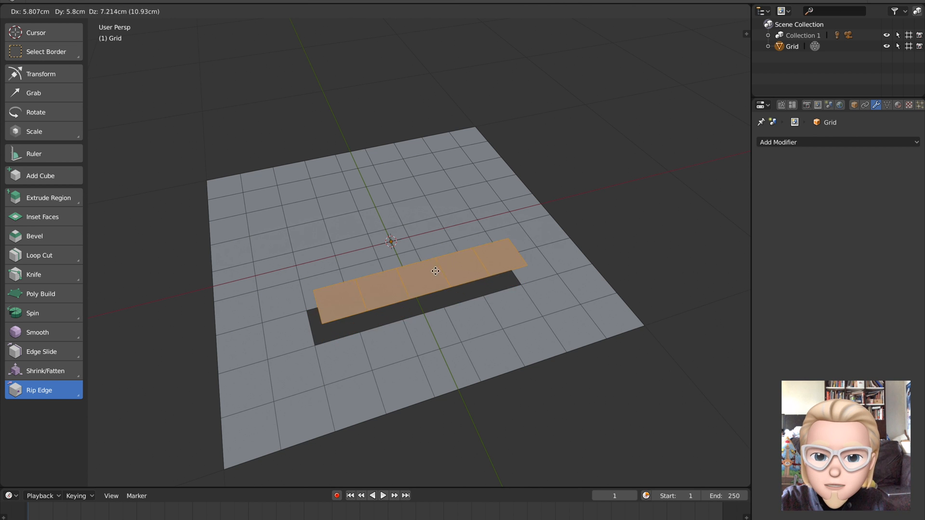
left_click(424, 269)
middle_click_drag(424, 268, 315, 264)
- Select a plus-shaped group of five faces, split it from the grid and raise it about 7.4 cm along Z
left_click(316, 264)
left_click(332, 230, "shift")
left_click(338, 200, "shift")
left_click(365, 230, "shift")
left_click(288, 228, "shift")
middle_click_drag(287, 227, 401, 258)
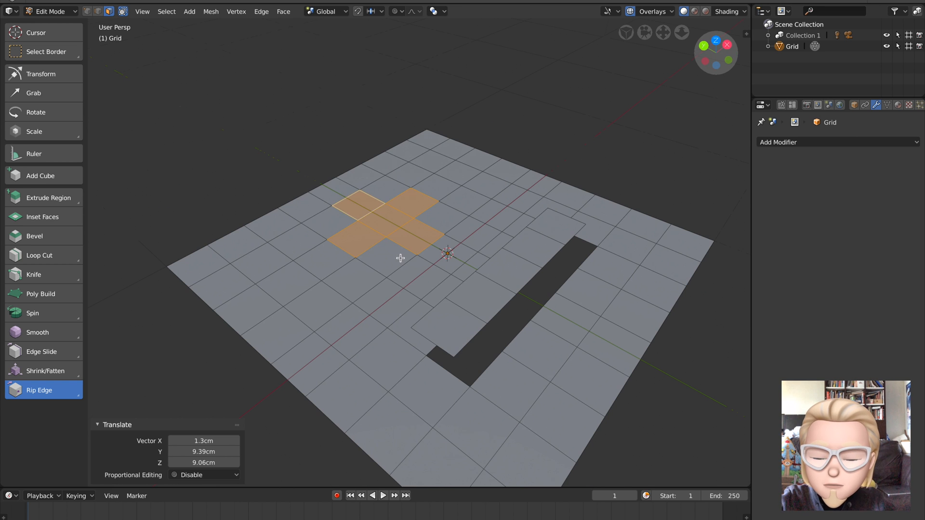
key("g")
key("z")
left_click(404, 250)
middle_click_drag(408, 268, 288, 299)
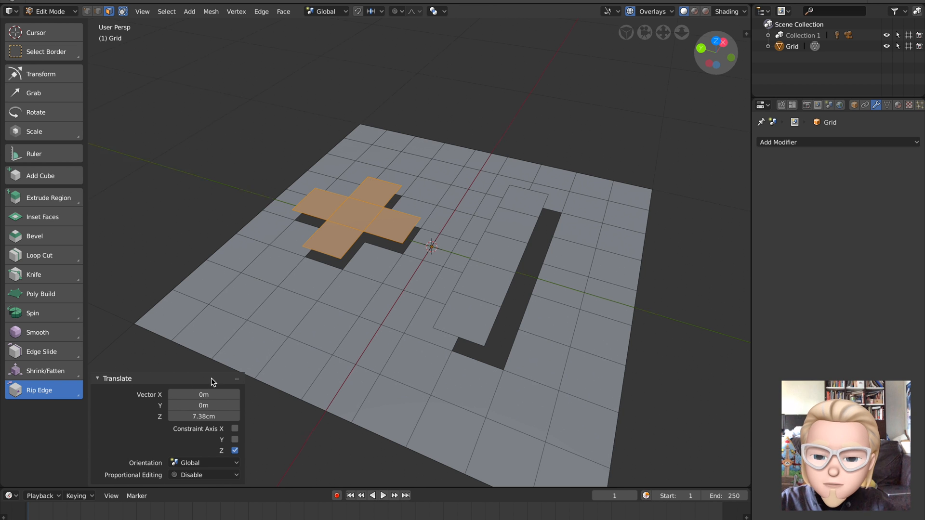
- Select a row of four adjacent faces, split it from the grid and raise it about 11.5 cm along Z
middle_click_drag(242, 368, 403, 314)
left_click(359, 344)
left_click(402, 335, "shift")
left_click(316, 354, "shift")
left_click(318, 284)
left_click(344, 268, "shift")
left_click(381, 244, "shift")
left_click(411, 220, "shift")
middle_click_drag(395, 242, 380, 248)
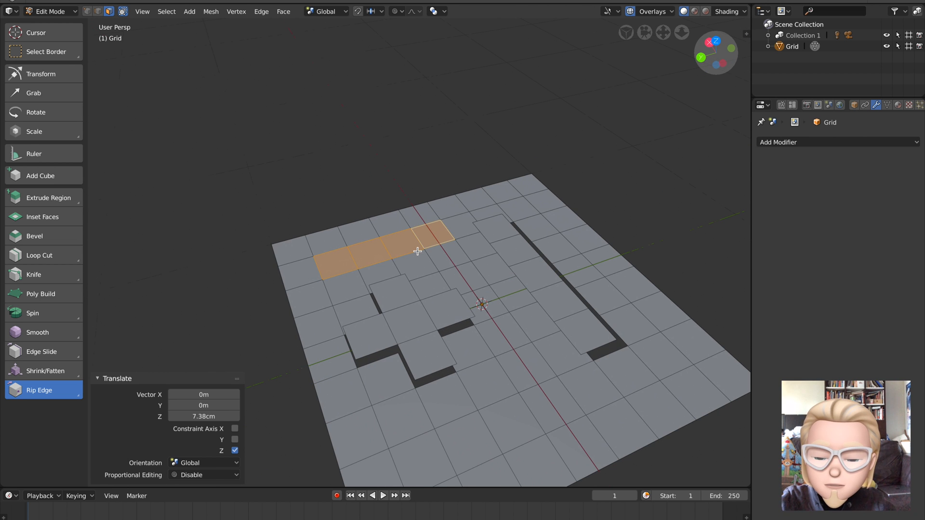
key("g")
key("z")
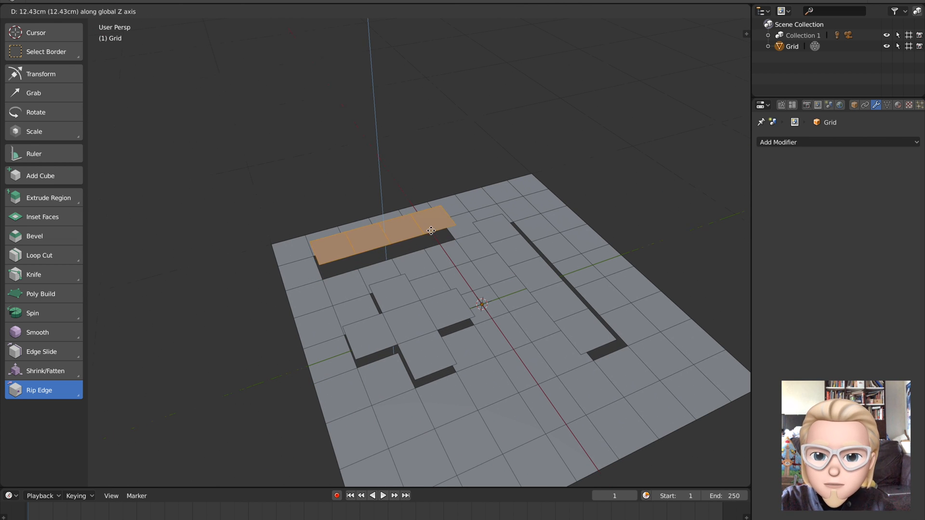
left_click(405, 246)
middle_click_drag(405, 247, 454, 314)
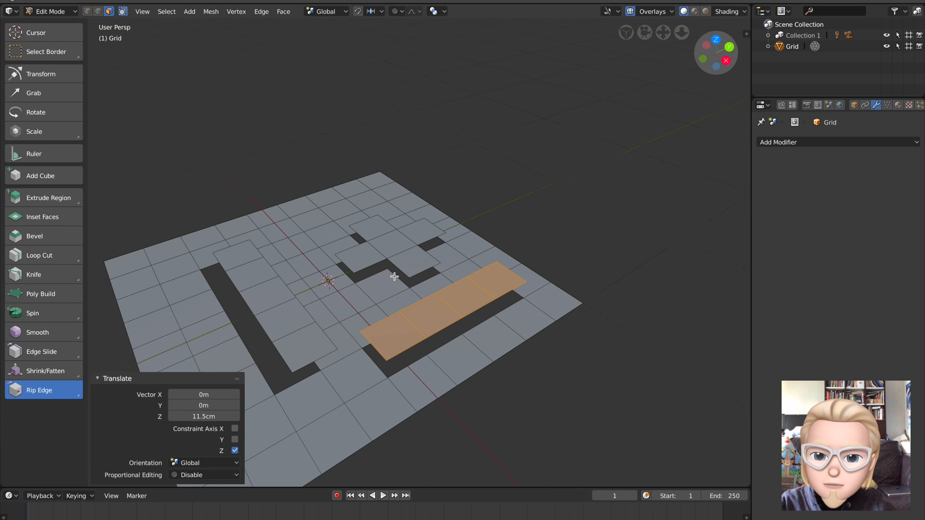
middle_click_drag(400, 278, 343, 282)
middle_click_drag(497, 299, 424, 308)
left_click(429, 289)
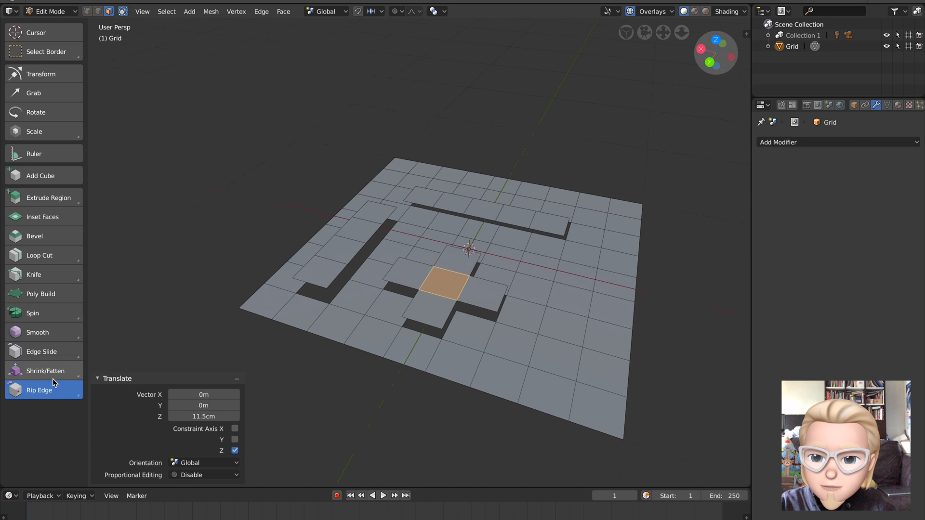
right_click(56, 394)
- In edge select mode, rip a line of edges near the grid's border and move it about -8.75, -3.59 and 3.38 cm in X, Y, Z
middle_click_drag(426, 316, 398, 368)
left_click(98, 11)
left_click(398, 372)
middle_click_drag(485, 345, 545, 348)
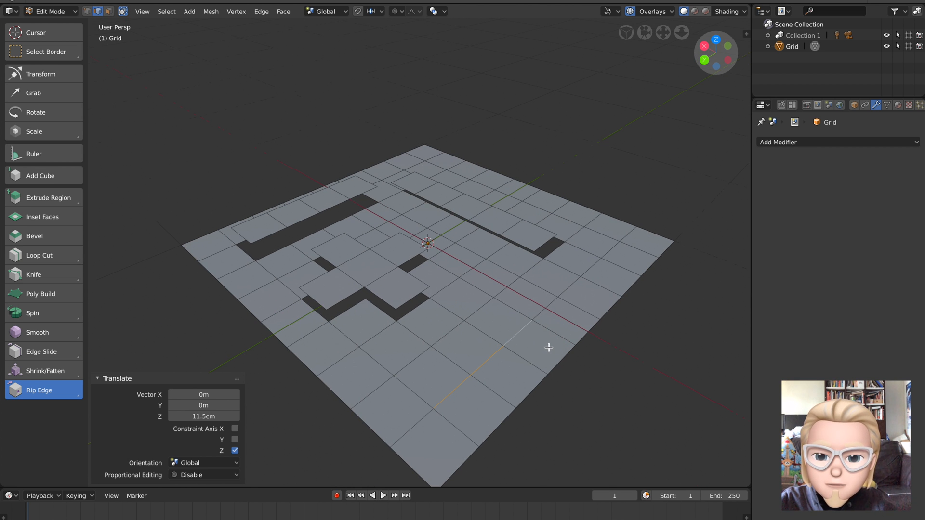
key("v")
left_click(545, 352)
middle_click_drag(544, 351, 591, 334)
key("g")
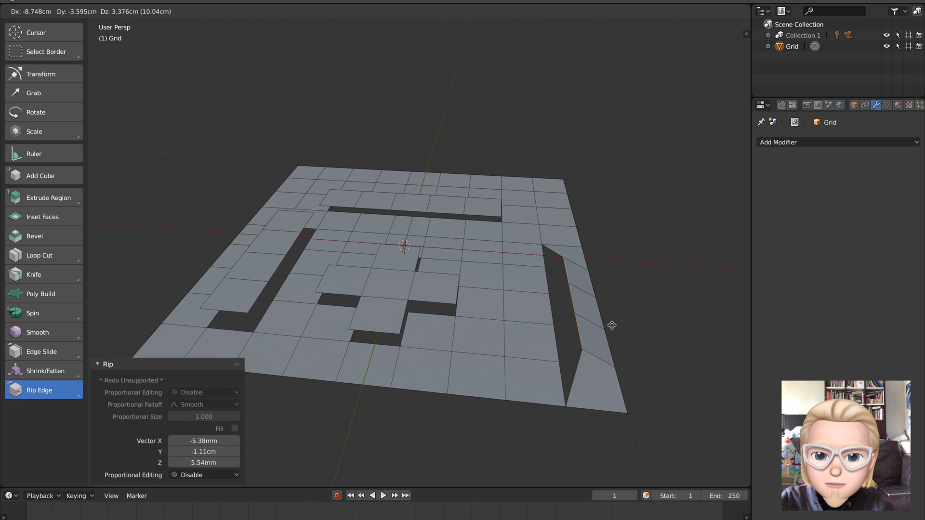
left_click(612, 325)
- Select the opposite edges of the ripped opening and move them about 8.94, -2.19 and 4.99 cm in X, Y, Z
right_click(547, 273)
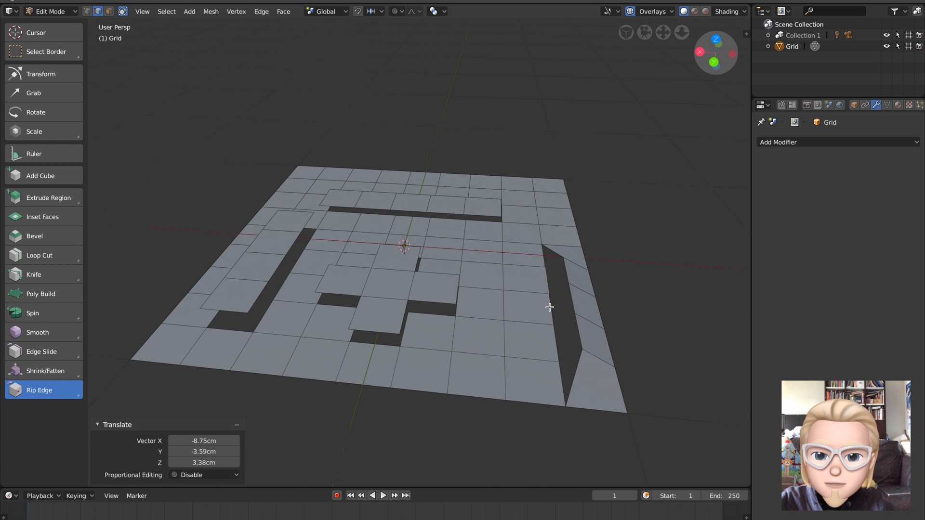
key("g")
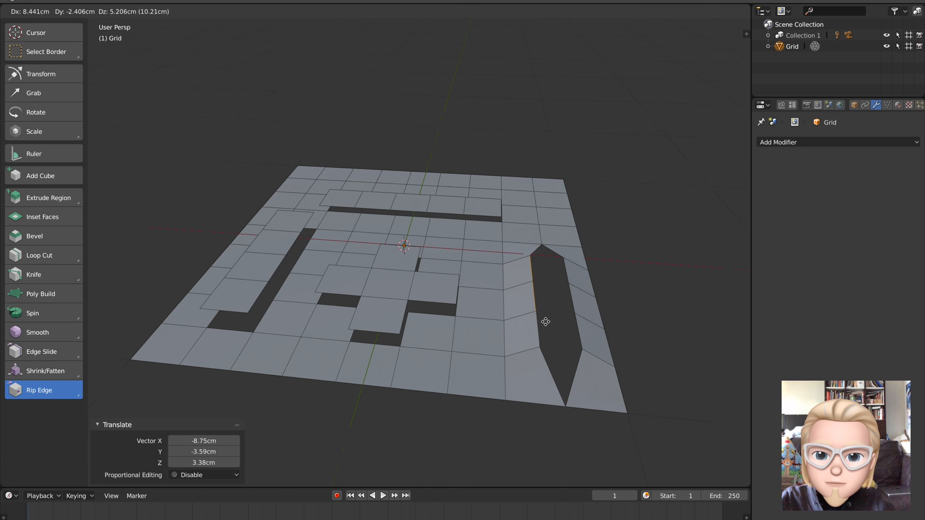
left_click(558, 316)
middle_click_drag(558, 316, 503, 313)
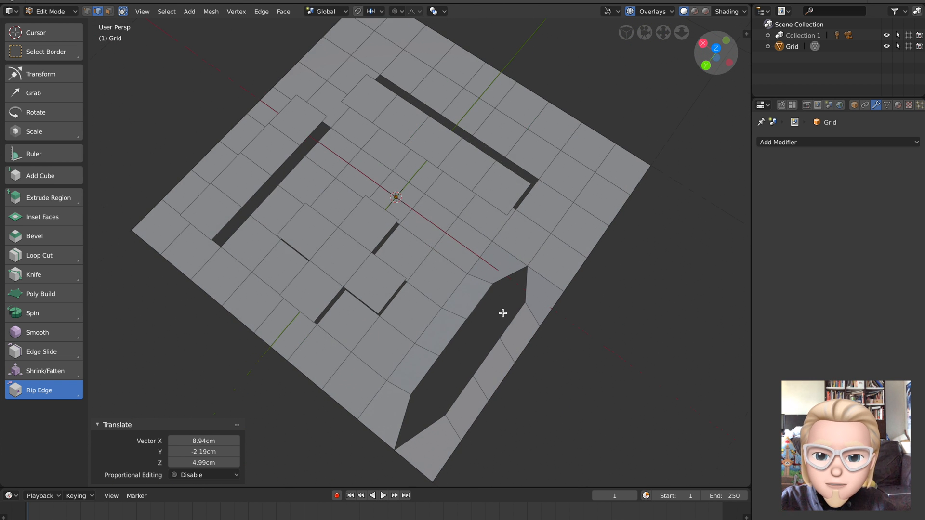
- Fill the middle of the ripped opening with three four-sided faces between its opposing edges
scroll(510, 319, "up", 1)
middle_click_drag(542, 307, 469, 316)
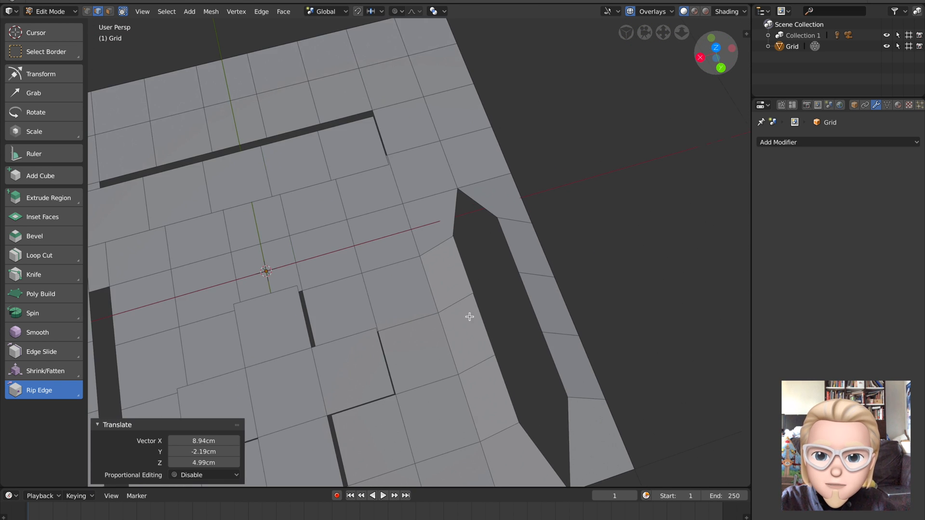
mouse_move(460, 264)
middle_mouse_down()
mouse_move(477, 245)
mouse_move(467, 253)
middle_mouse_up()
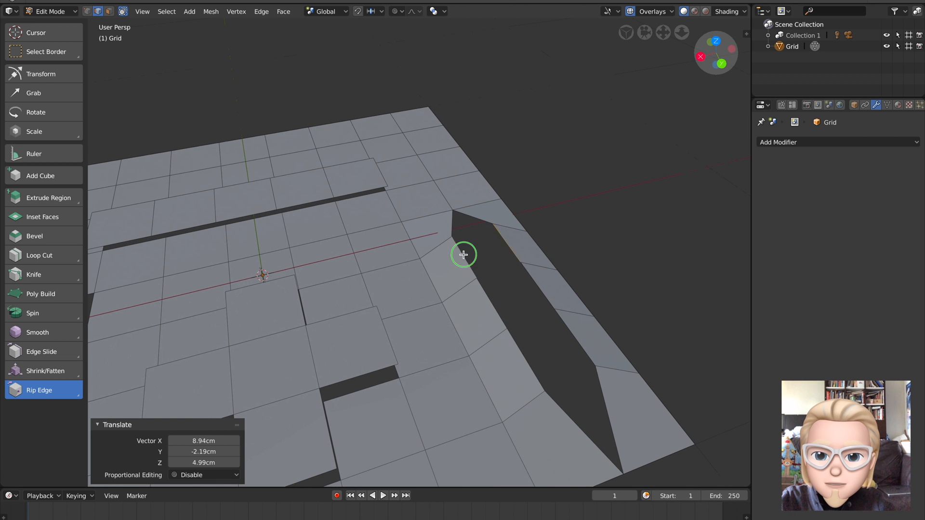
right_click(510, 248, "shift")
key("f")
right_click(487, 289)
right_click(535, 278, "shift")
key("f")
middle_click_drag(543, 331, 444, 286, "shift")
right_click(500, 304)
right_click(551, 291, "shift")
key("f")
- Close both ends of the ripped opening with triangular faces
right_click(559, 316)
key("f")
right_click(499, 207)
right_click(524, 225, "shift")
key("f")
- In face select mode, select the five new faces filling the opening and bevel them with an offset of about 0.015
middle_click_drag(537, 252, 410, 280)
scroll(480, 290, "down", 1)
scroll(460, 277, "down", 2)
middle_click_drag(410, 280, 465, 261)
scroll(399, 268, "up", 2)
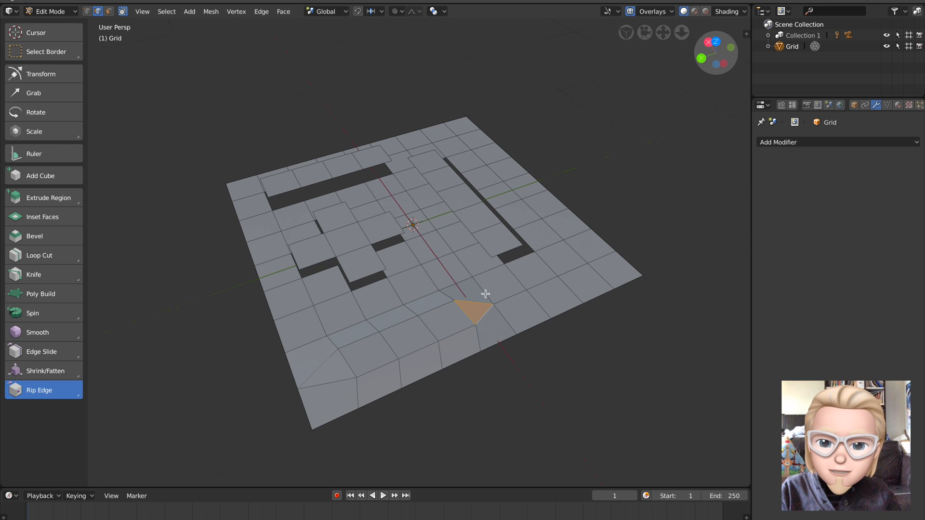
middle_click_drag(467, 324, 463, 310)
scroll(415, 306, "up", 2)
right_click(268, 370)
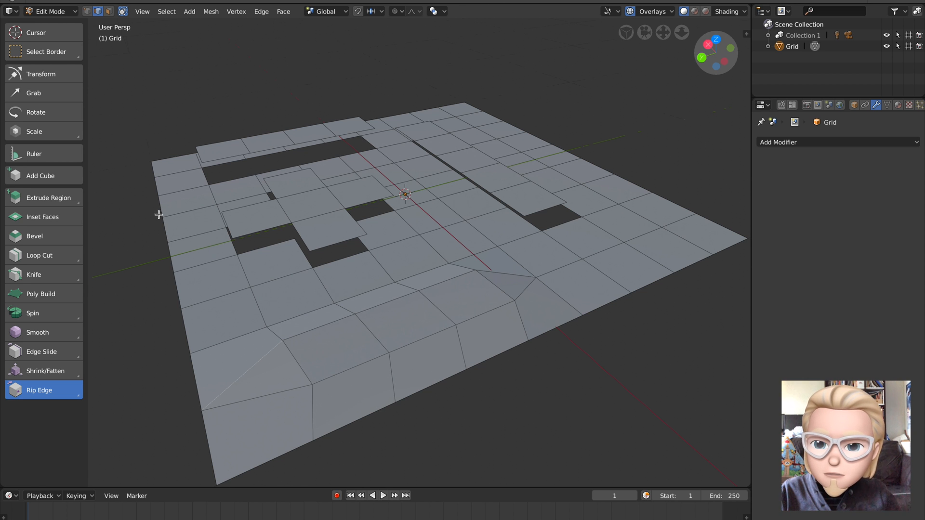
left_click_drag(289, 371, 501, 279)
middle_click_drag(502, 279, 493, 302)
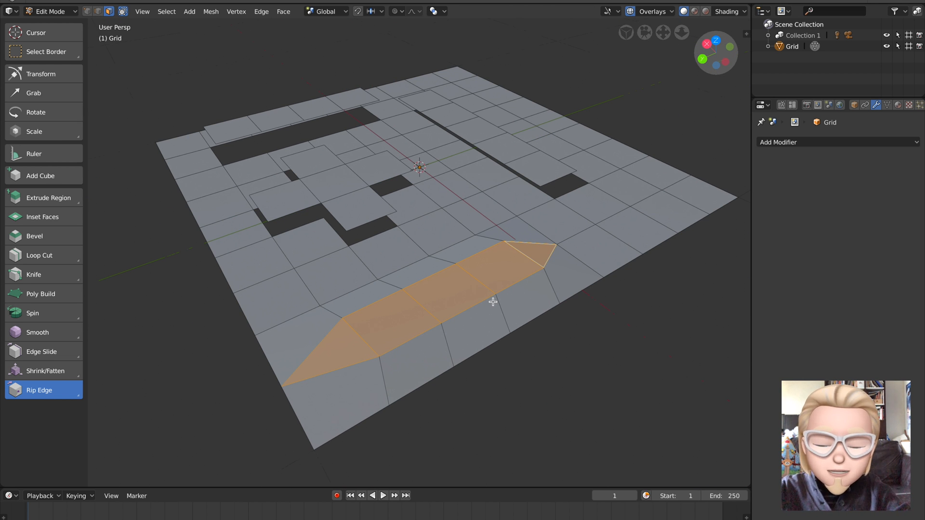
key("shift+space")
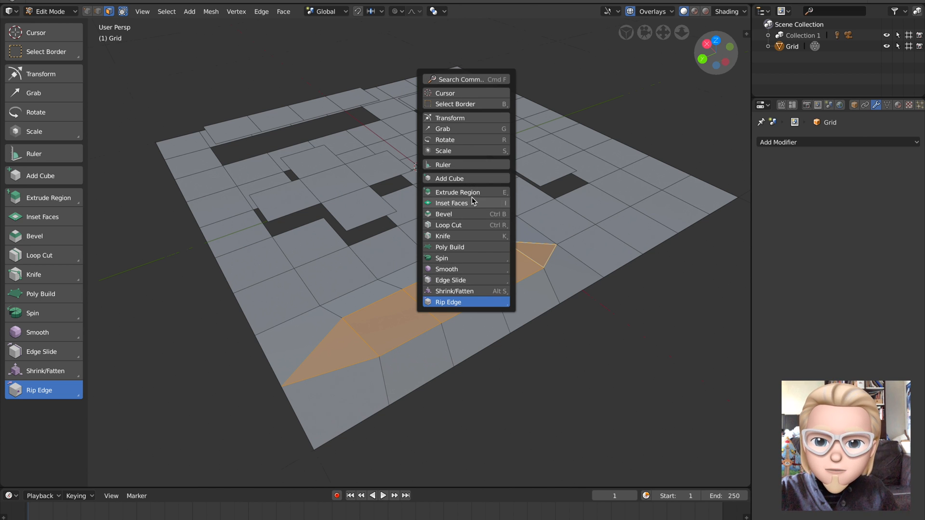
left_click(494, 214)
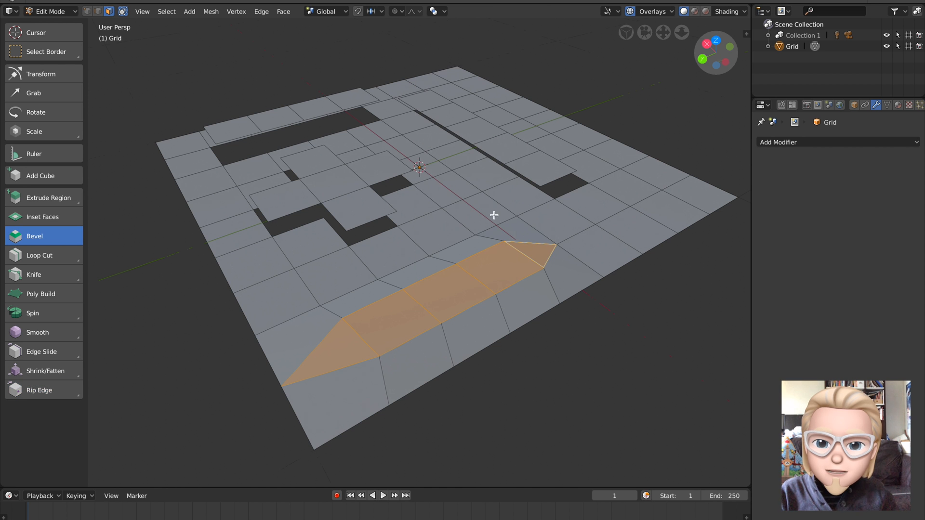
left_click_drag(505, 254, 527, 244)
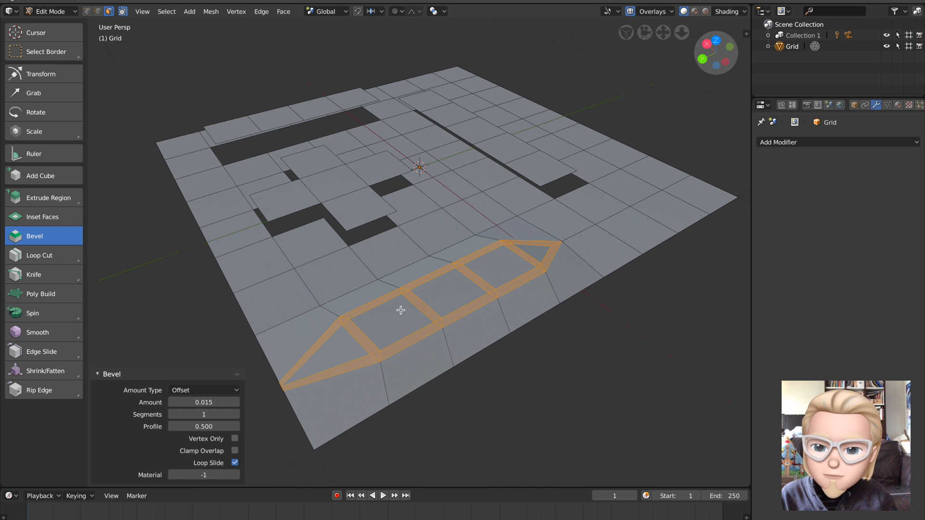
- Try the bevel's Vertex Only option on and off and set the bevel amount to about 0.051
left_click(235, 439)
left_click(235, 439)
left_click(235, 439)
left_click_drag(207, 400, 226, 401)
left_click(235, 439)
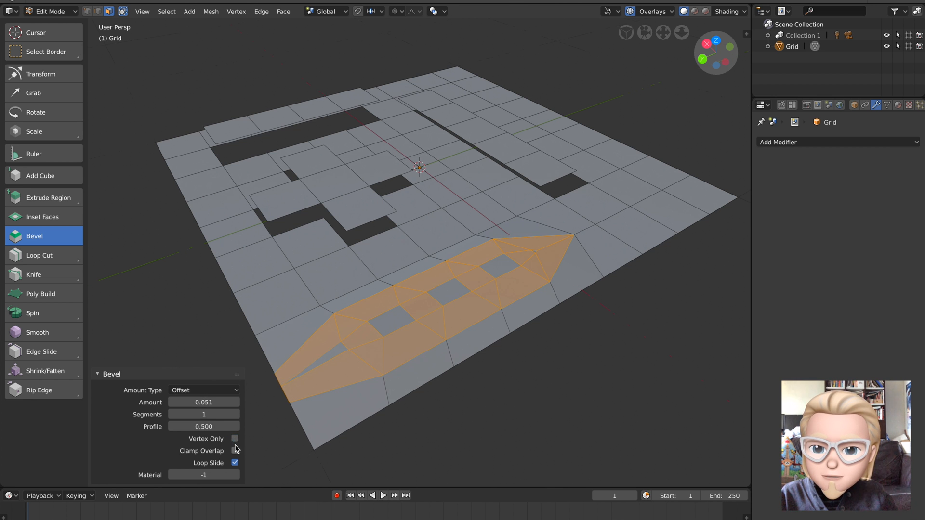
- Try the bevel's Loop Slide option off and on and set the bevel amount to about 0.015
left_click(235, 463)
left_click(235, 464)
left_click(235, 463)
left_click(236, 464)
left_click_drag(208, 402, 188, 402)
- Set the bevel's amount type to Width and its amount to about 0.045
left_click(207, 389)
left_click(207, 365)
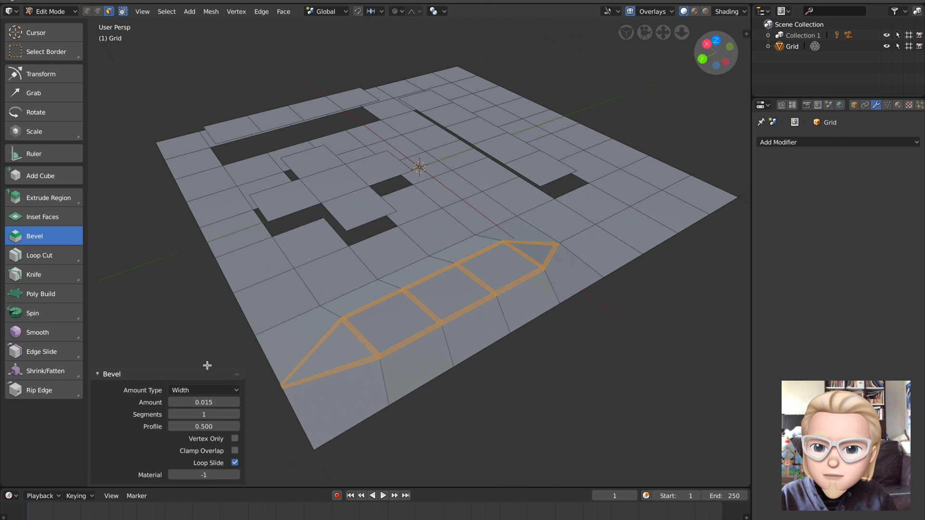
scroll(215, 390, "down", 2, "ctrl")
scroll(215, 391, "up", 1, "ctrl")
scroll(214, 391, "up", 1, "ctrl")
left_click_drag(212, 402, 229, 402)
middle_click_drag(291, 388, 389, 360)
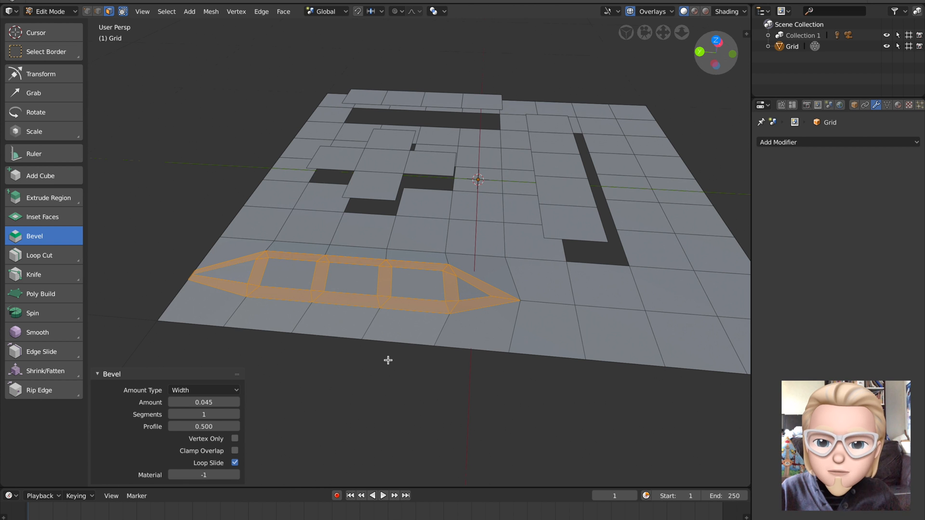
- Select the strip of faces running through the middle of the beveled area and apply a Bevel with an amount of 0.000
mouse_move(413, 341)
middle_mouse_down()
mouse_move(390, 374)
mouse_move(421, 363)
mouse_move(435, 335)
mouse_move(479, 320)
mouse_move(442, 337)
mouse_move(437, 324)
mouse_move(414, 347)
mouse_move(417, 324)
middle_mouse_up()
key("Tab")
key("Tab")
left_click(412, 349)
left_click(429, 325, "shift")
left_click(317, 329, "shift")
left_click(456, 312, "ctrl")
left_click(245, 339, "ctrl")
middle_click_drag(341, 324, 459, 268)
key("ctrl+b")
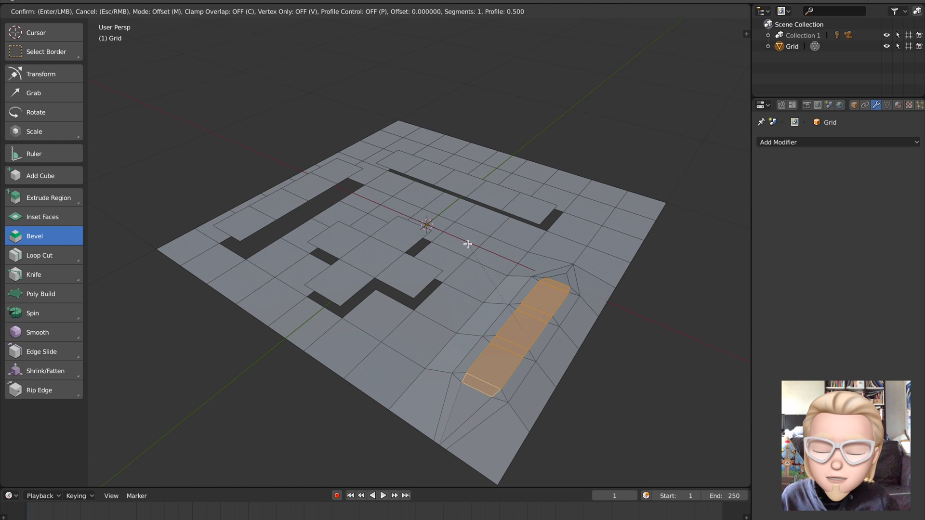
left_click(533, 285)
- Collapse the settings of the last Bevel operation
middle_click_drag(532, 292, 128, 189)
middle_click_drag(309, 297, 385, 278)
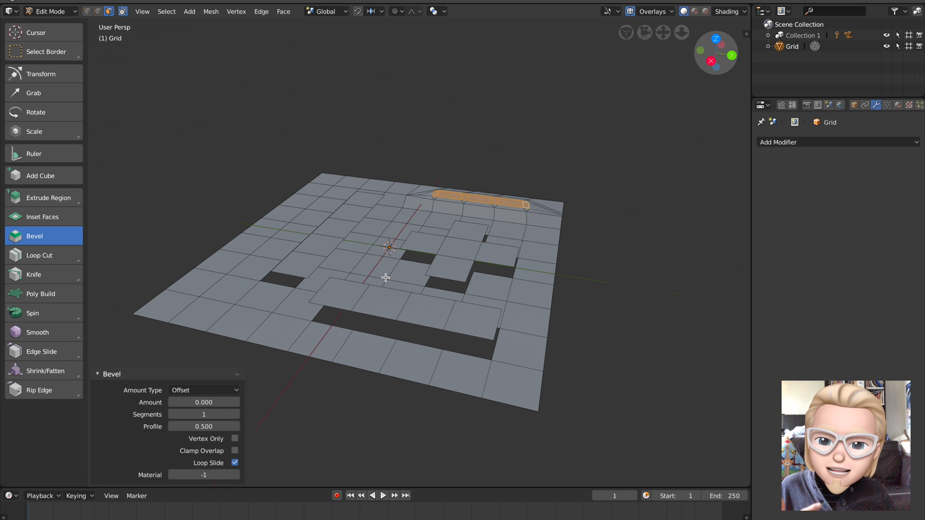
middle_click_drag(385, 277, 395, 243)
scroll(396, 243, "down", 4)
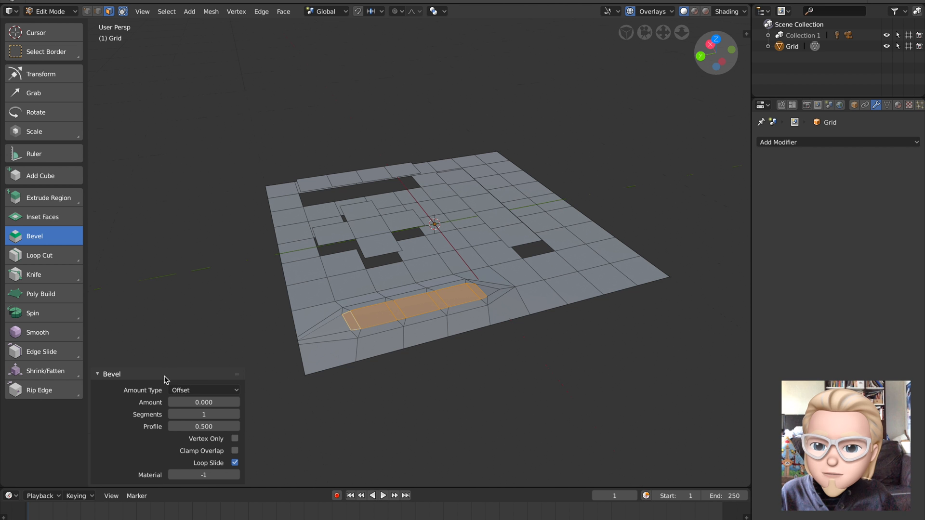
left_click(96, 374)
middle_click_drag(181, 214, 399, 316)
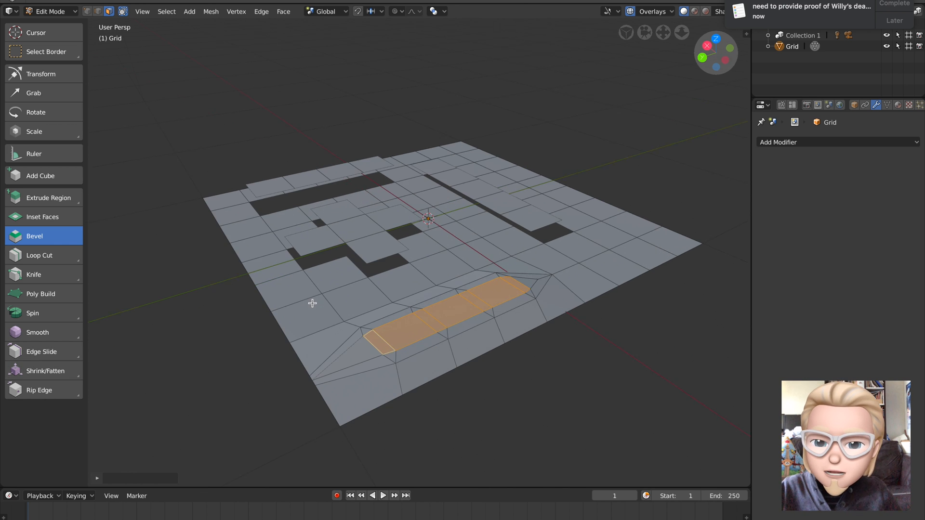
- Leave Edit Mode and switch the grid to Sculpt Mode
key("Tab")
middle_click_drag(376, 271, 409, 258)
left_click(77, 12)
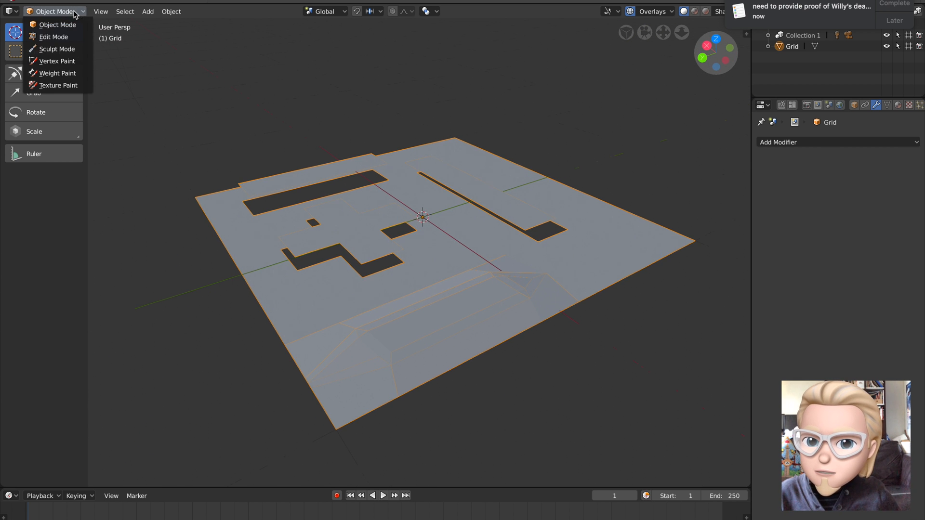
left_click(72, 49)
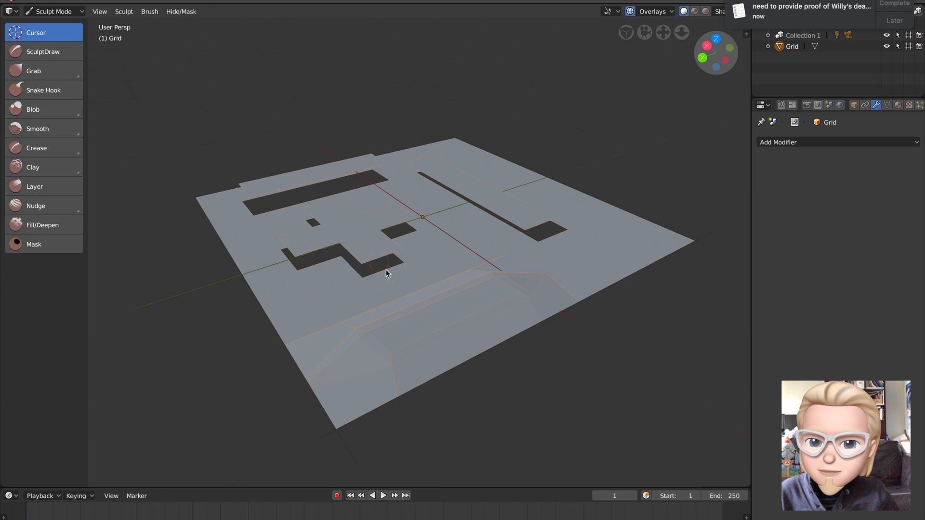
- Try activating the SculptDraw and Snake Hook sculpting tools and return to the Cursor tool
middle_click_drag(381, 268, 449, 302)
mouse_move(521, 279)
middle_mouse_down()
mouse_move(541, 268)
mouse_move(522, 196)
mouse_move(514, 222)
middle_mouse_up()
scroll(411, 227, "up", 2)
scroll(411, 241, "down", 2)
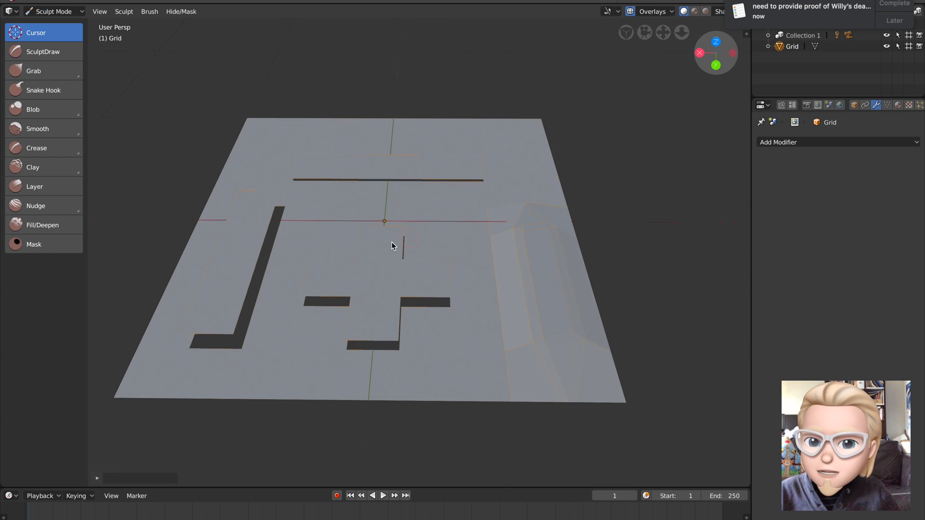
middle_click_drag(411, 242, 385, 239)
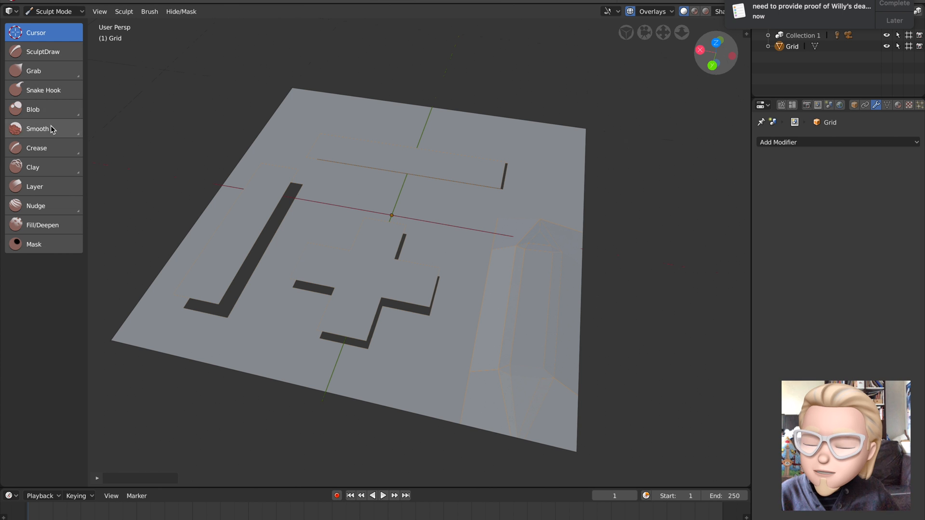
left_click(61, 56)
left_click(58, 89)
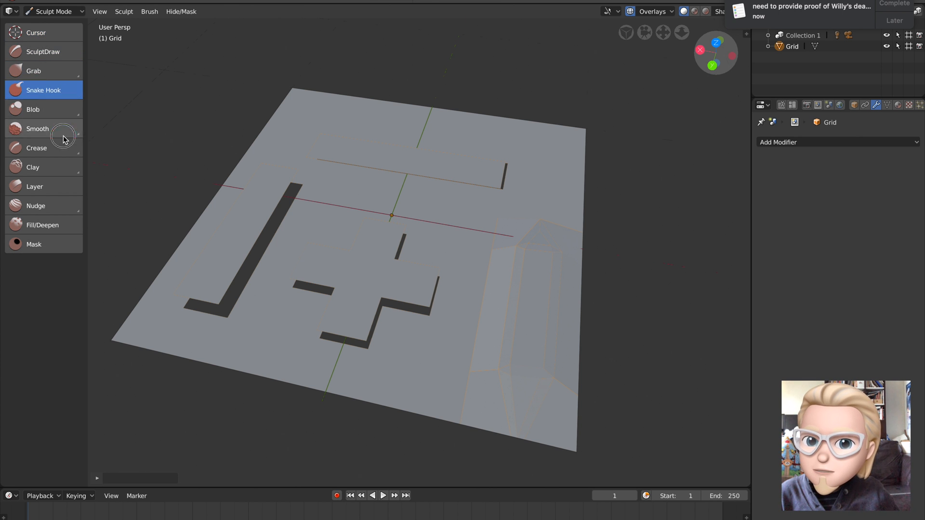
left_click(60, 34)
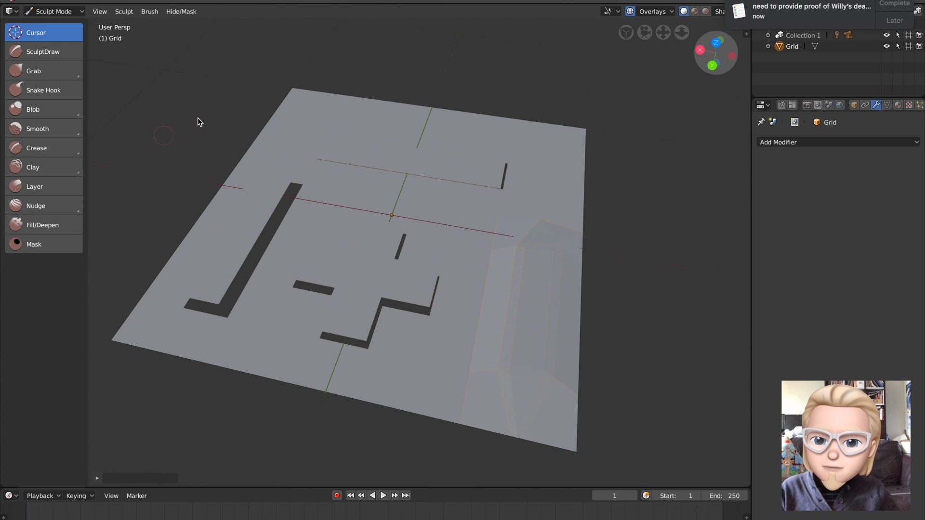
middle_click_drag(435, 221, 400, 178)
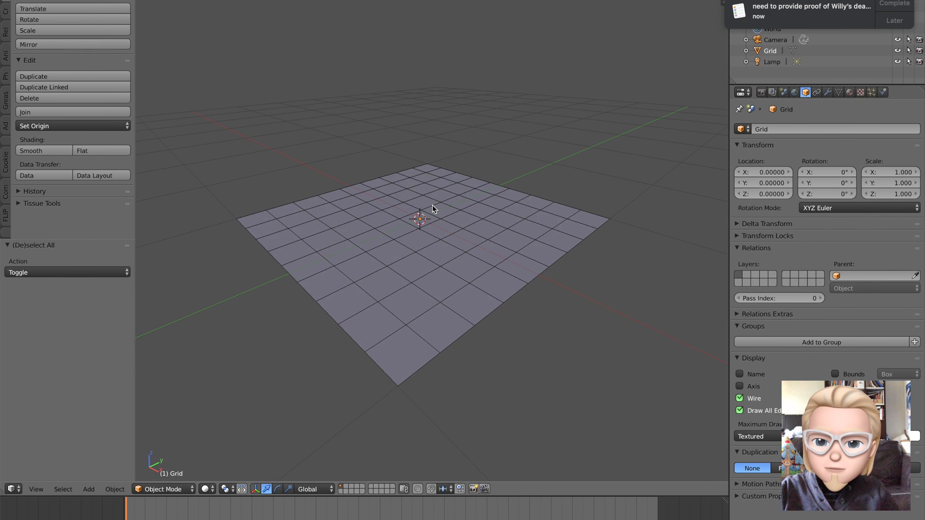
- In Blender 2.79, select the whole grid object, dismiss the desktop notification and switch the grid to Sculpt Mode
key("a")
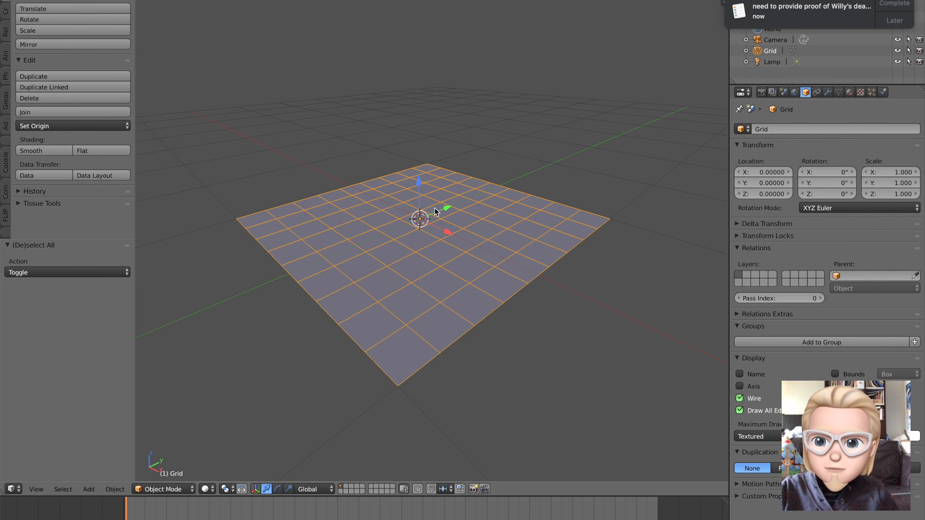
middle_click_drag(435, 212, 392, 198)
left_click(891, 4)
middle_click_drag(316, 222, 325, 209, "shift")
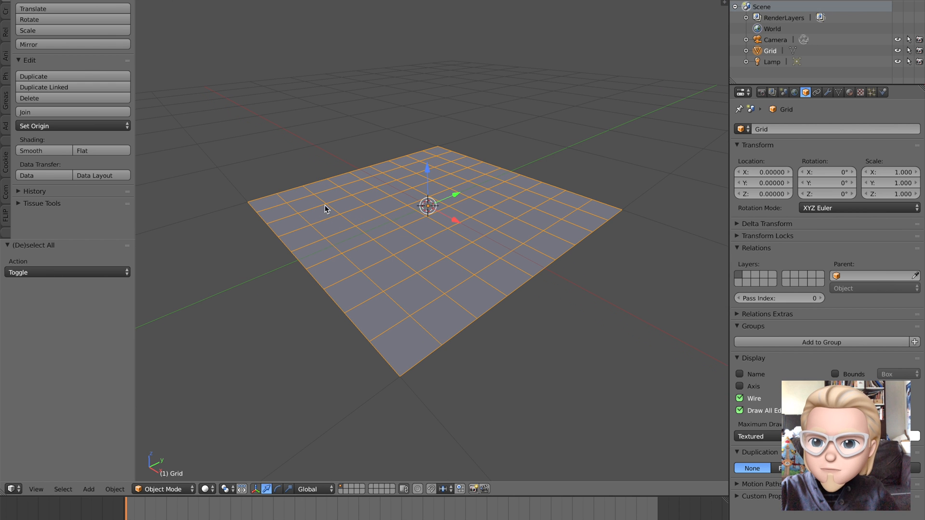
middle_click_drag(305, 312, 289, 347)
left_click(163, 489)
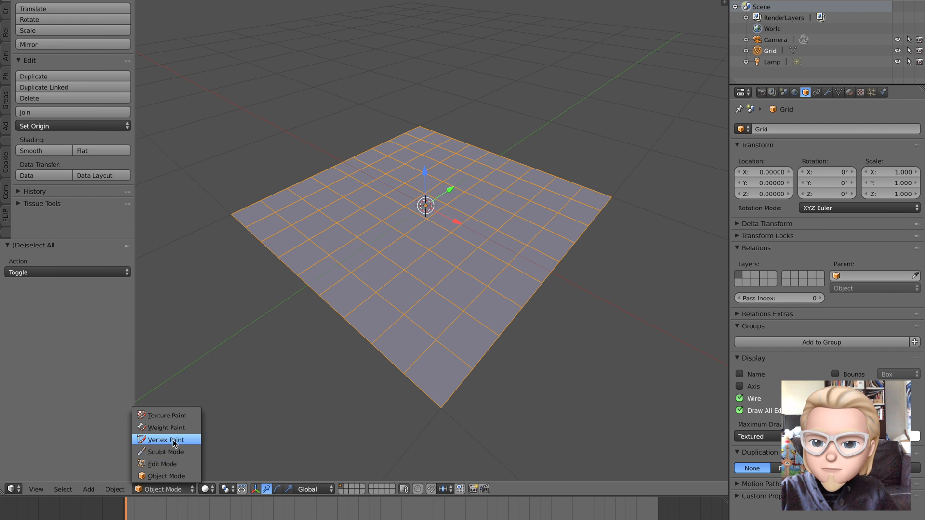
left_click(166, 452)
scroll(315, 275, "up", 2)
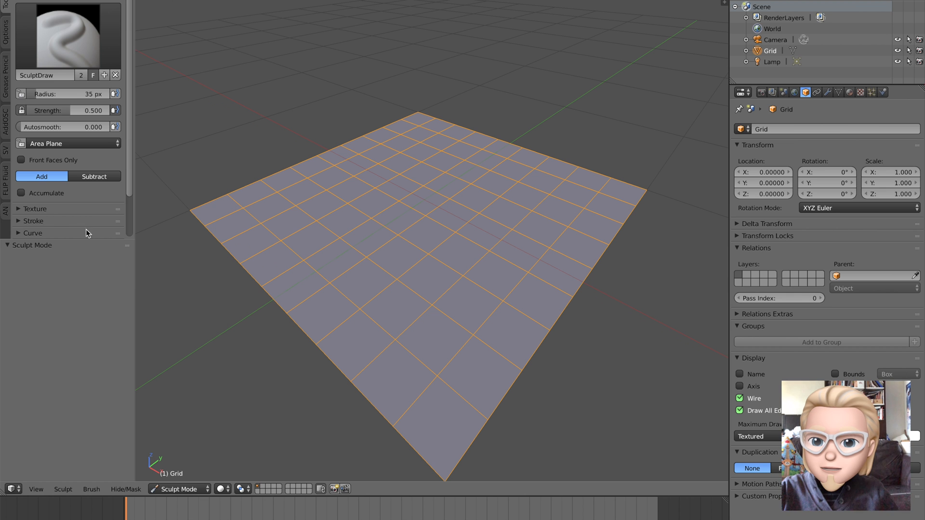
- Enable Dyntopo for sculpting the grid and expand its settings
left_click_drag(83, 238, 92, 332)
left_click(29, 246)
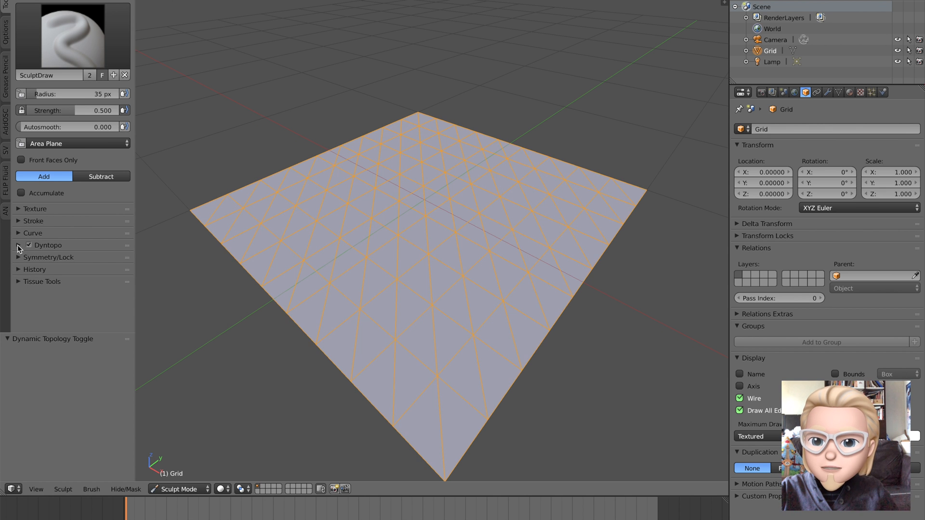
left_click(18, 246)
- Sculpt several raised, curved ridges across the middle of the grid with the SculptDraw brush at 35 px radius
middle_click_drag(369, 227, 375, 211)
mouse_move(323, 210)
left_mouse_down()
mouse_move(343, 250)
mouse_move(374, 157)
mouse_move(349, 262)
mouse_move(368, 135)
mouse_move(343, 220)
left_mouse_up()
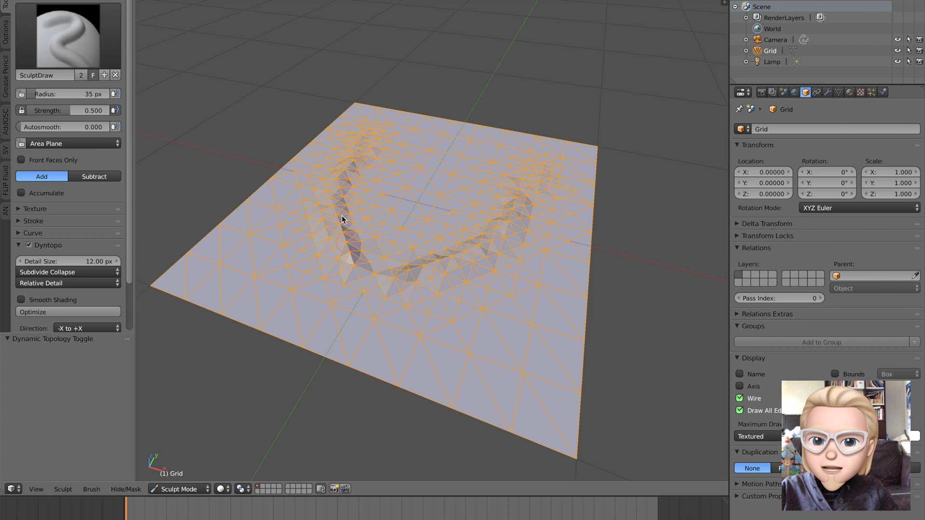
middle_click_drag(386, 277, 429, 313)
mouse_move(397, 330)
left_mouse_down()
mouse_move(293, 275)
mouse_move(404, 335)
left_mouse_up()
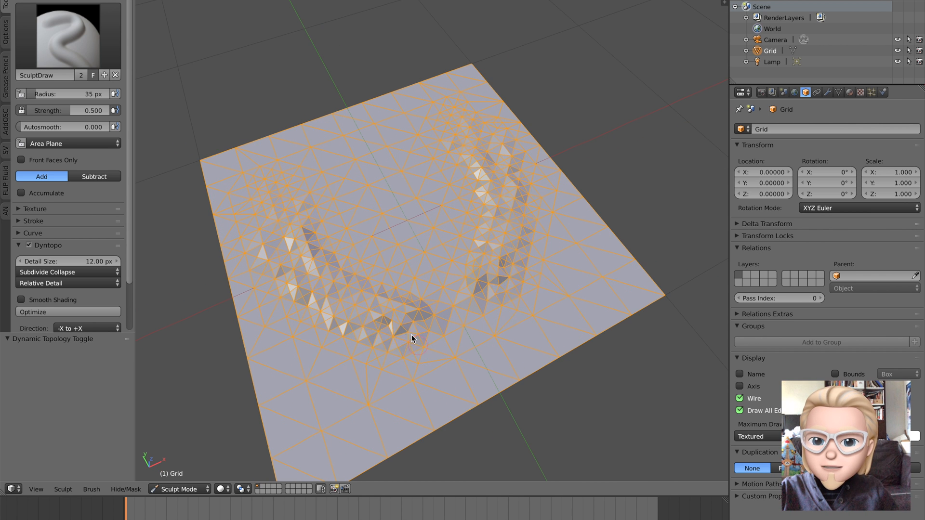
middle_click_drag(413, 339, 399, 299)
mouse_move(325, 270)
left_mouse_down()
mouse_move(331, 215)
mouse_move(377, 275)
mouse_move(438, 277)
mouse_move(435, 297)
mouse_move(450, 292)
left_mouse_up()
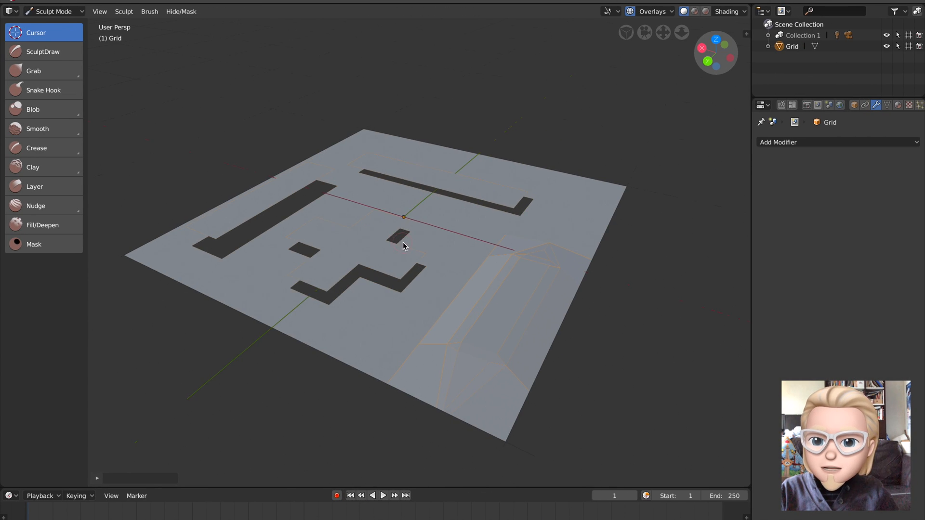
middle_click_drag(395, 234, 390, 233)
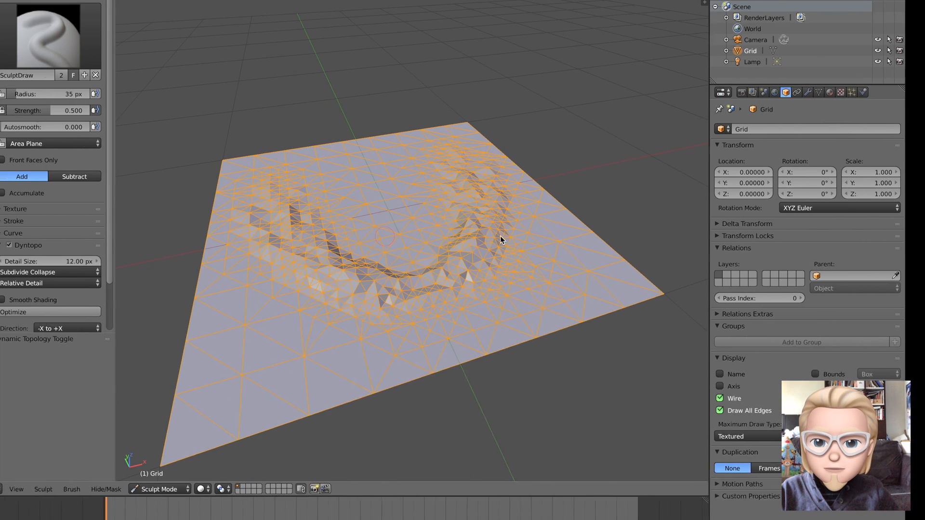
middle_click_drag(499, 239, 325, 243)
mouse_move(353, 227)
left_mouse_down()
mouse_move(457, 201)
mouse_move(372, 218)
mouse_move(438, 204)
mouse_move(388, 262)
mouse_move(445, 192)
mouse_move(418, 289)
mouse_move(413, 196)
mouse_move(390, 196)
mouse_move(471, 243)
mouse_move(471, 231)
mouse_move(491, 284)
mouse_move(491, 260)
left_mouse_up()
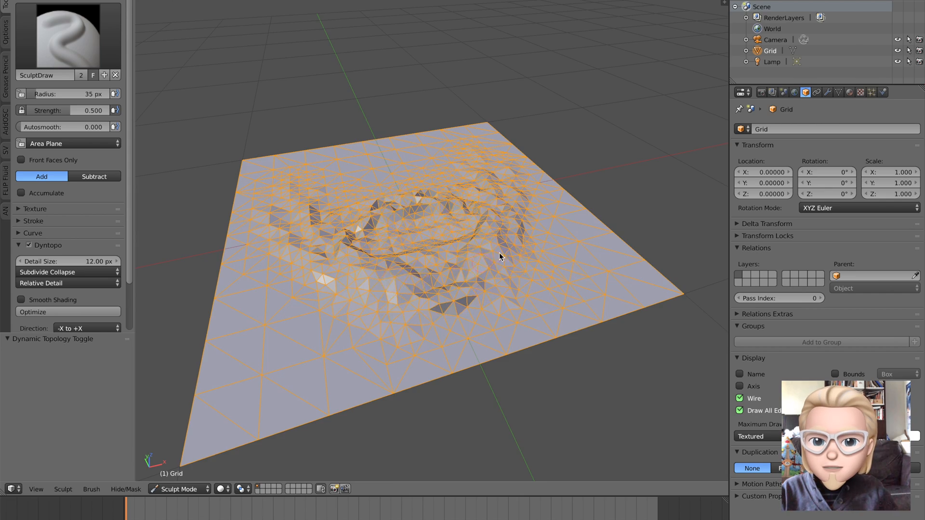
- Return the sculpted grid to Object Mode and deselect it
middle_click_drag(492, 260, 509, 281)
left_click(201, 486)
left_click(179, 507)
middle_click_drag(443, 316, 427, 297)
key("a")
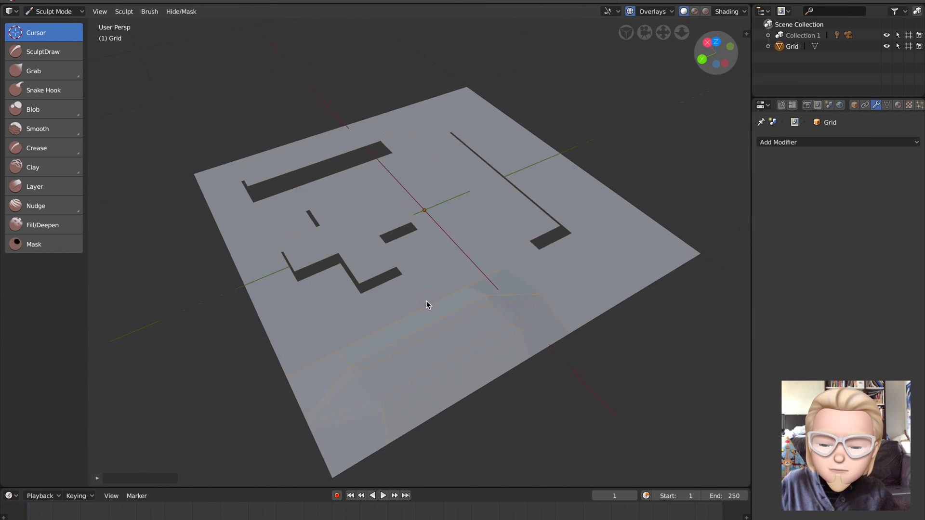
middle_click_drag(426, 305, 425, 293)
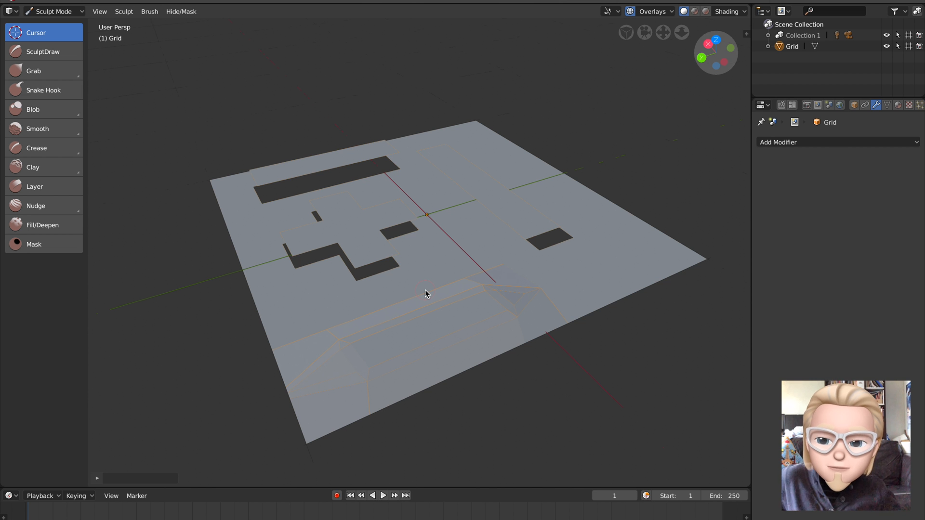
mouse_move(424, 271)
middle_mouse_down()
mouse_move(415, 254)
mouse_move(380, 271)
middle_mouse_up()
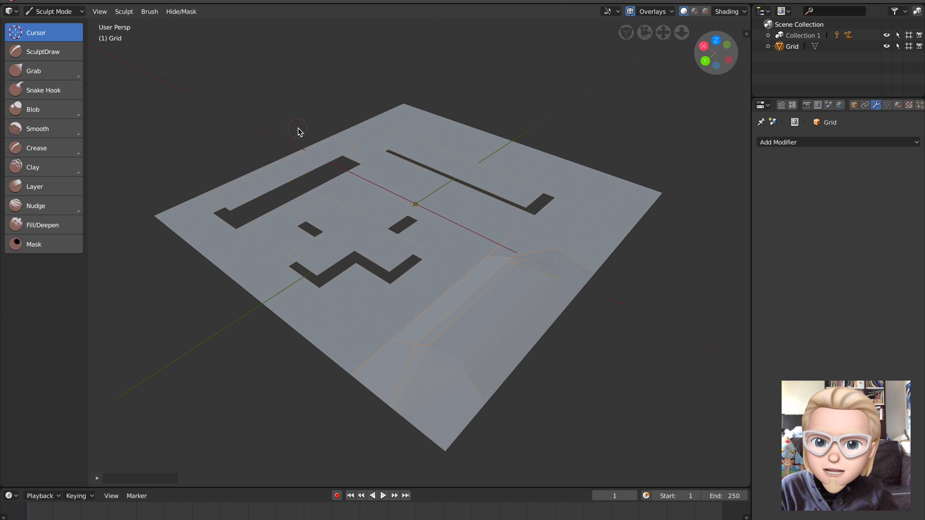
middle_click_drag(299, 131, 414, 208)
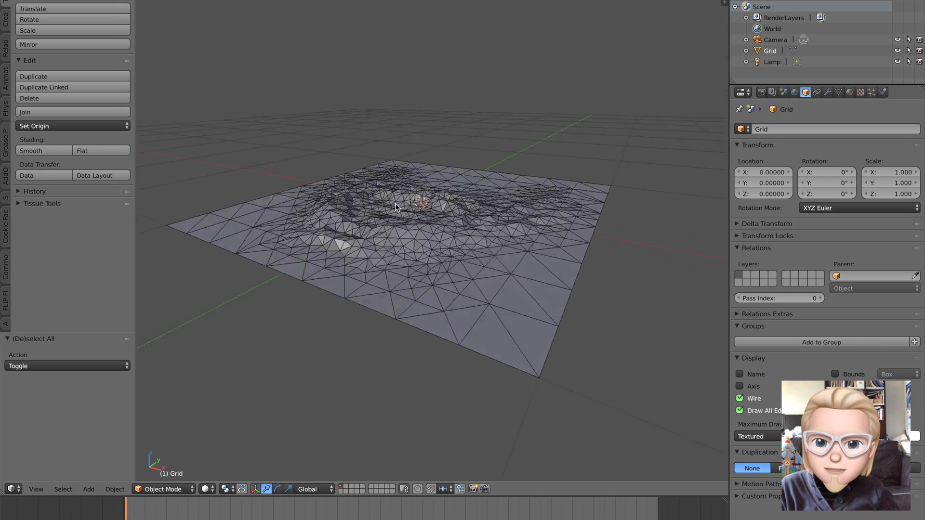
middle_click_drag(396, 204, 501, 223)
scroll(418, 219, "up", 1)
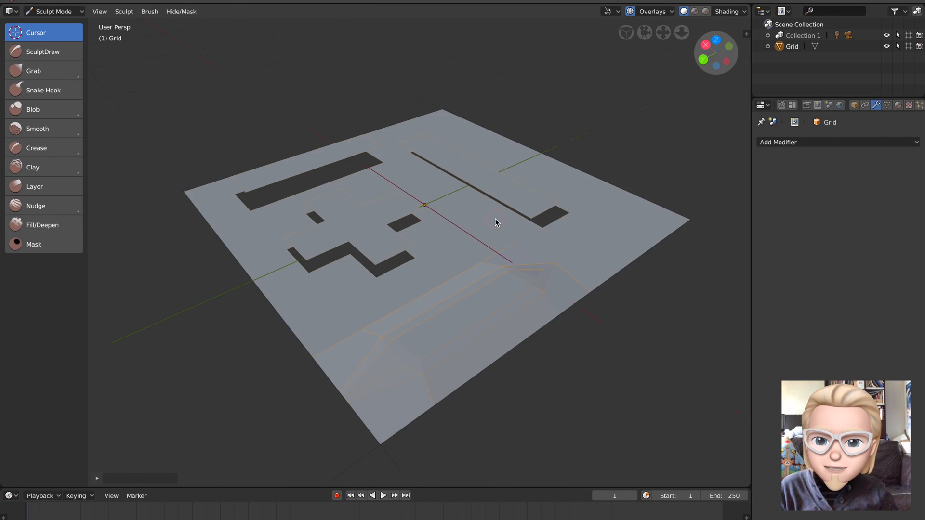
mouse_move(496, 220)
middle_mouse_down()
mouse_move(473, 212)
mouse_move(496, 219)
mouse_move(427, 239)
middle_mouse_up()
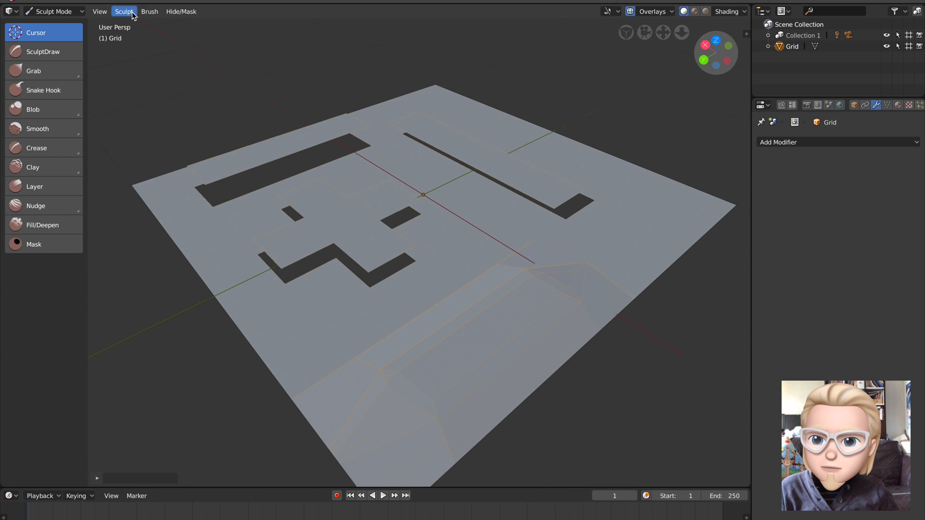
- In Blender 2.80, switch the grid from Sculpt Mode back to Object Mode
left_click(77, 11)
left_click(75, 24)
scroll(380, 197, "down", 4)
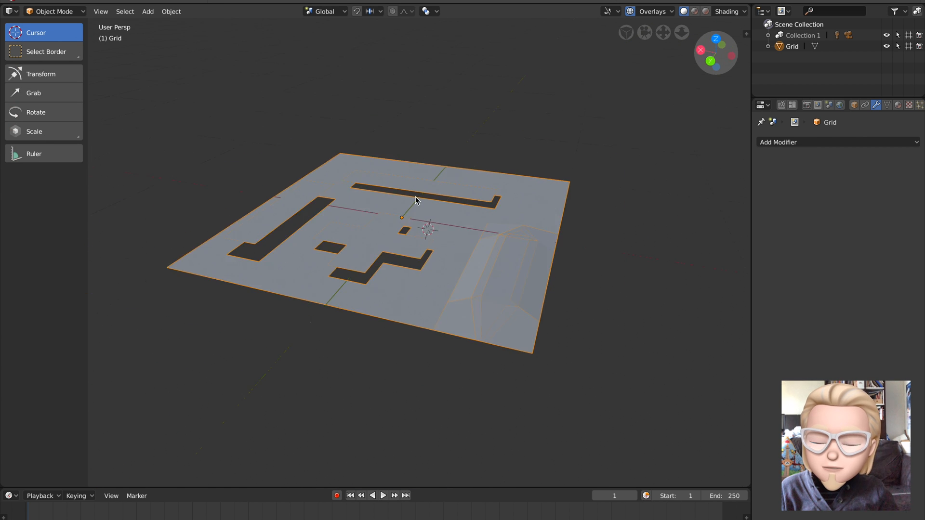
scroll(419, 200, "up", 3)
scroll(386, 196, "down", 2)
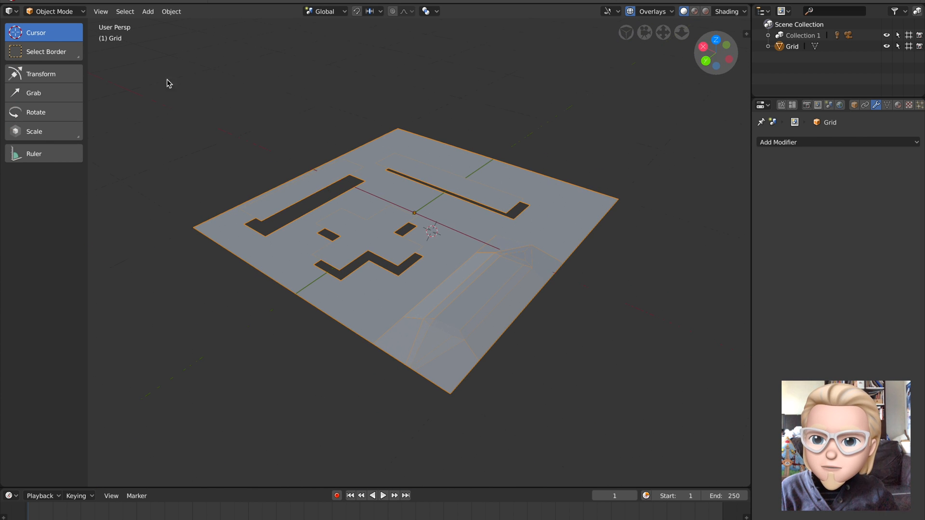
left_click(66, 10)
left_click(73, 25)
middle_click_drag(272, 115, 351, 175)
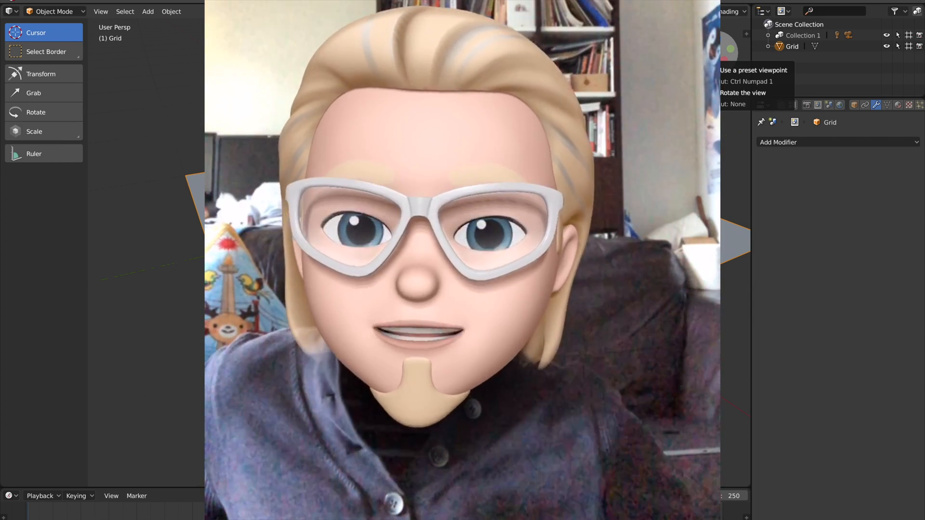
- Rotate the view with the navigation gizmo and open the splash screen
left_click_drag(713, 53, 656, 67)
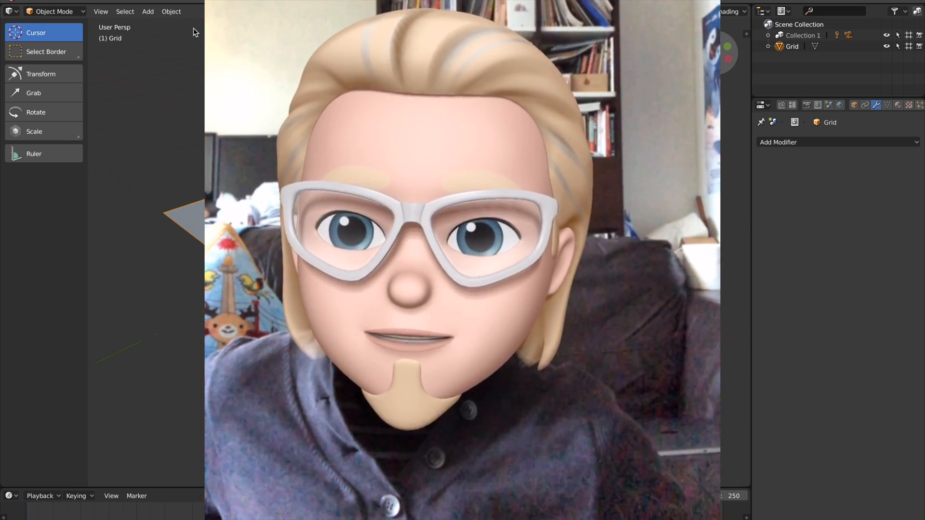
left_click(125, 1)
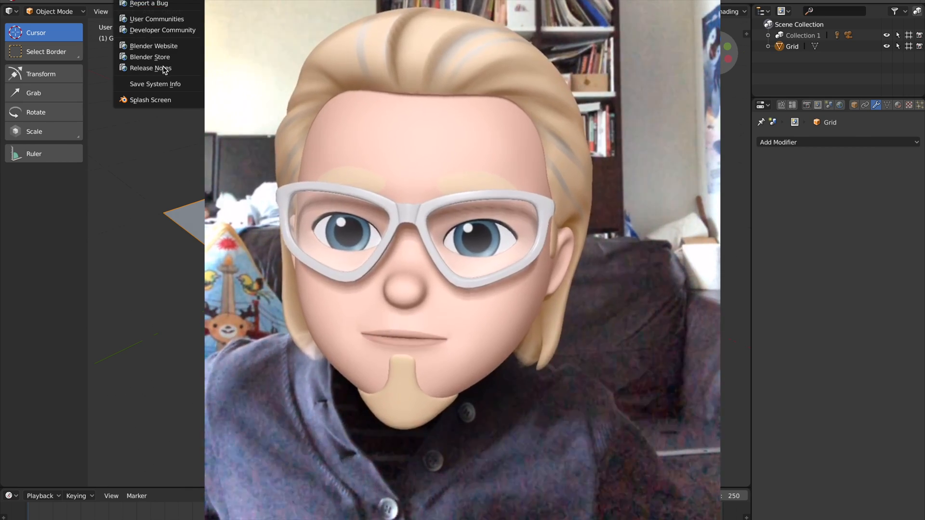
left_click(164, 99)
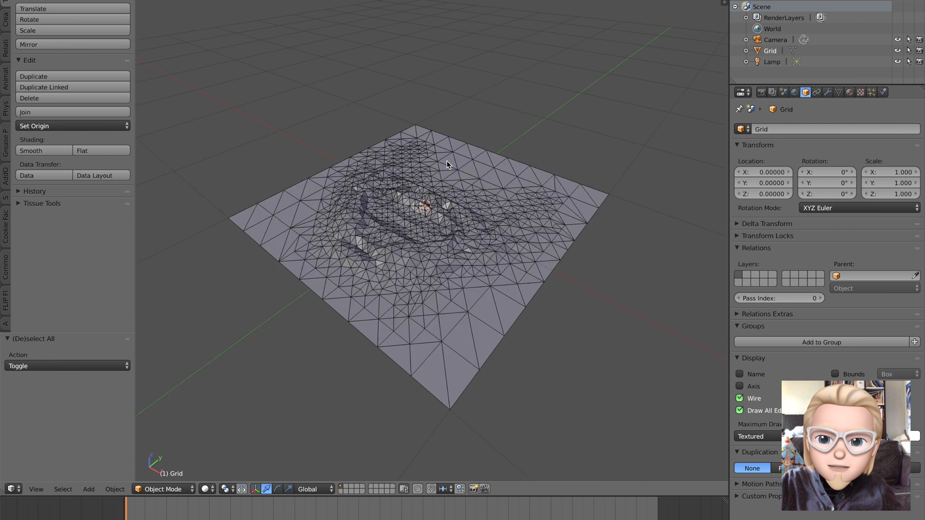
- In Blender 2.79, select and delete the sculpted grid
right_click(447, 164)
scroll(452, 176, "up", 2)
key("Delete")
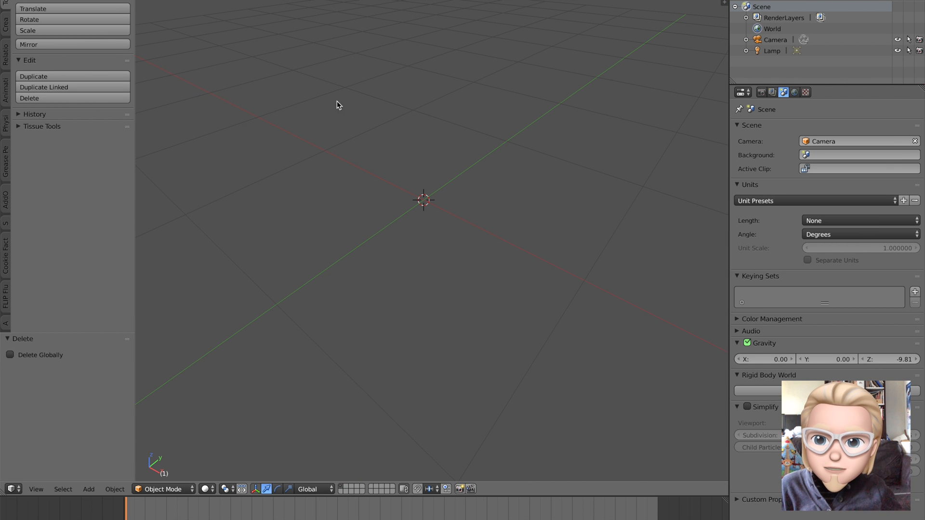
- Switch to the compositing screen layout and extend the 3D view over the empty image editor area
left_click(145, 1)
left_click(164, 17)
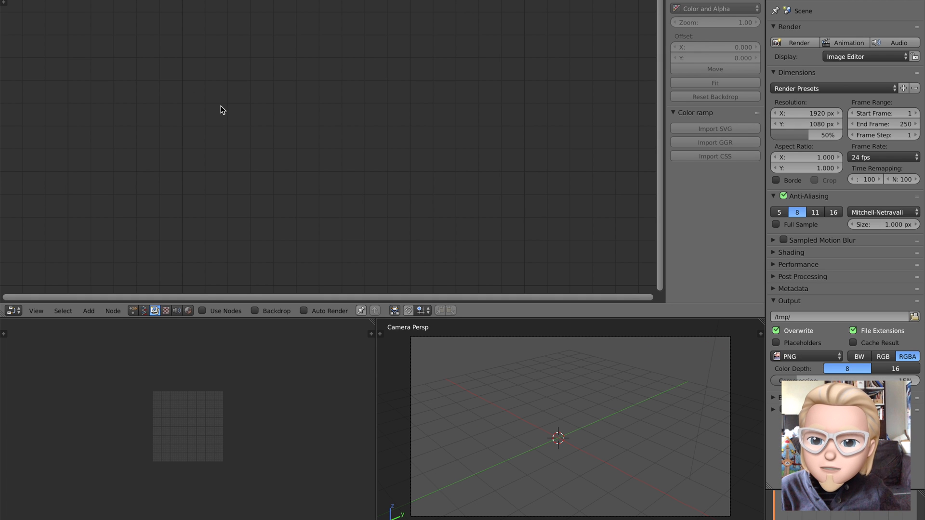
left_click_drag(375, 320, 231, 351)
scroll(305, 389, "down", 3)
middle_click_drag(305, 389, 318, 388)
scroll(318, 386, "down", 3)
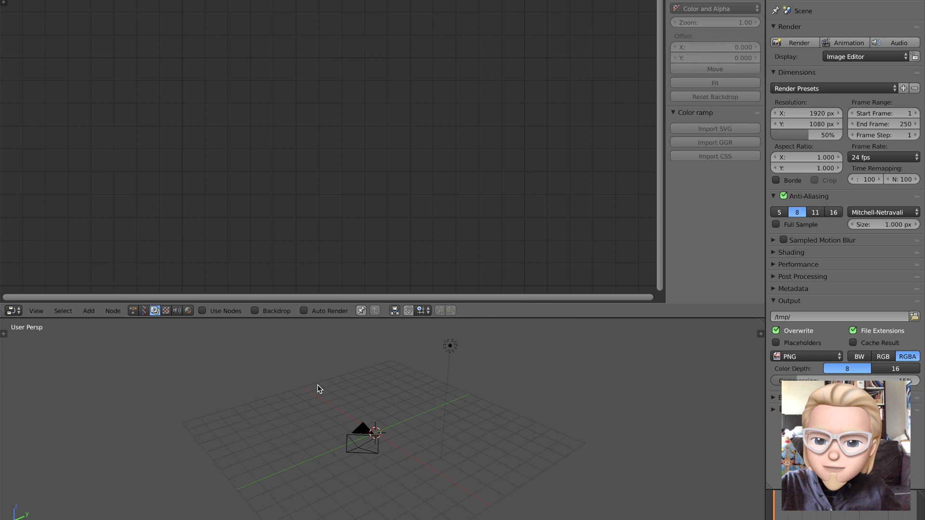
- Delete the camera and lamp so the scene is empty
key("a")
key("a")
key("x")
left_click(320, 386)
key("a")
key("x")
left_click(368, 372)
scroll(368, 372, "up", 3)
- Create a new Sverchok node tree and add a Cylinder generator node
left_click(142, 311)
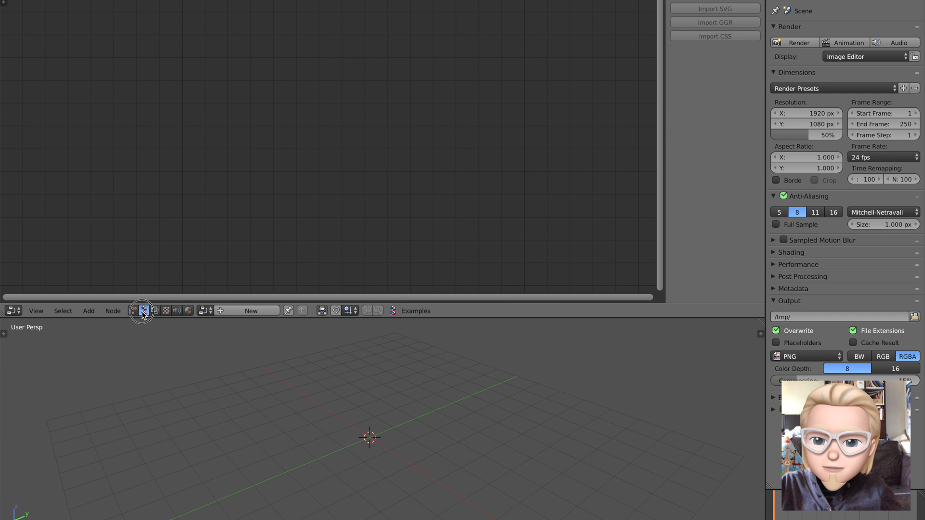
left_click(236, 311)
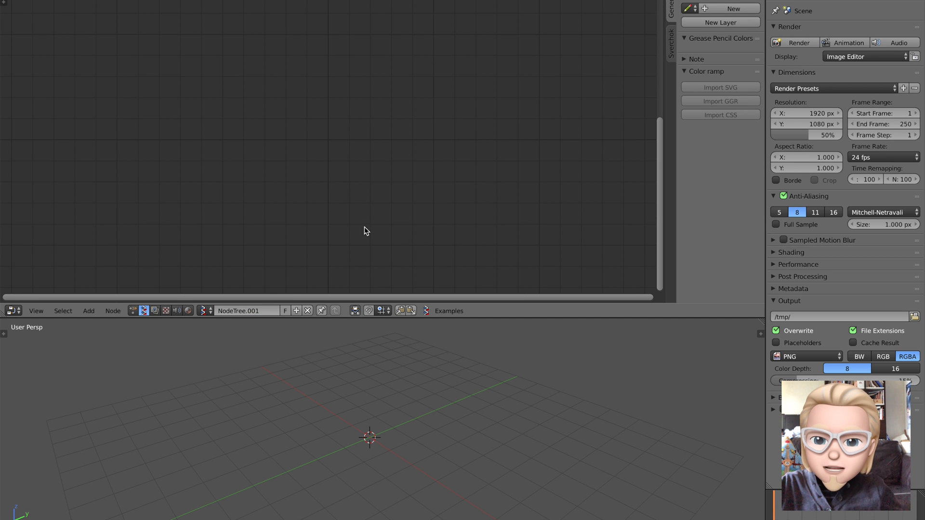
key("shift+a")
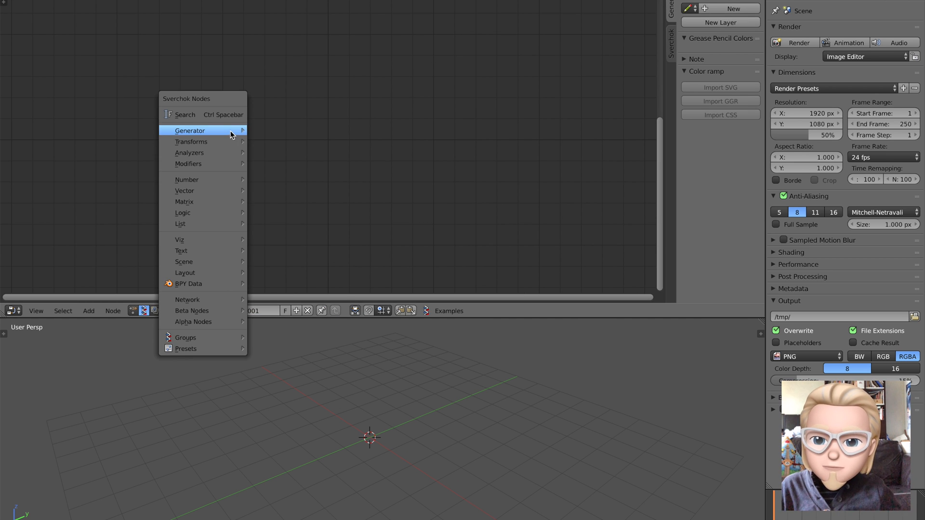
mouse_move(234, 130)
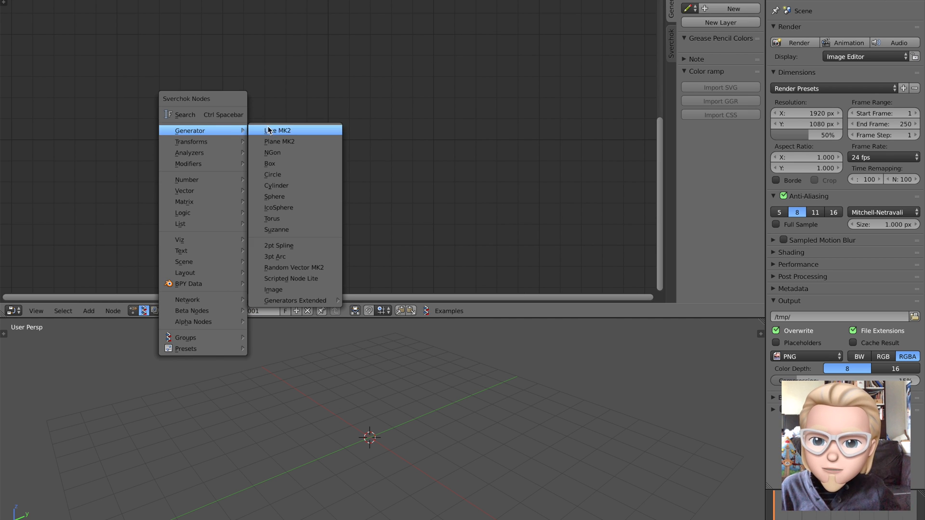
left_click(285, 185)
left_click(231, 88)
- Search for the Viewer BMesh node and add it beside the Cylinder node
key("shift+a")
mouse_move(386, 95)
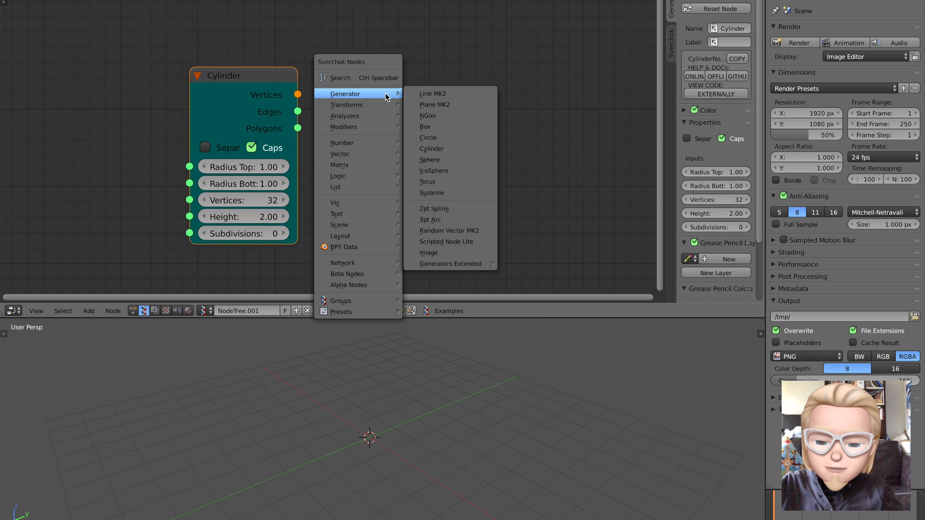
left_click(372, 78)
type("bmes")
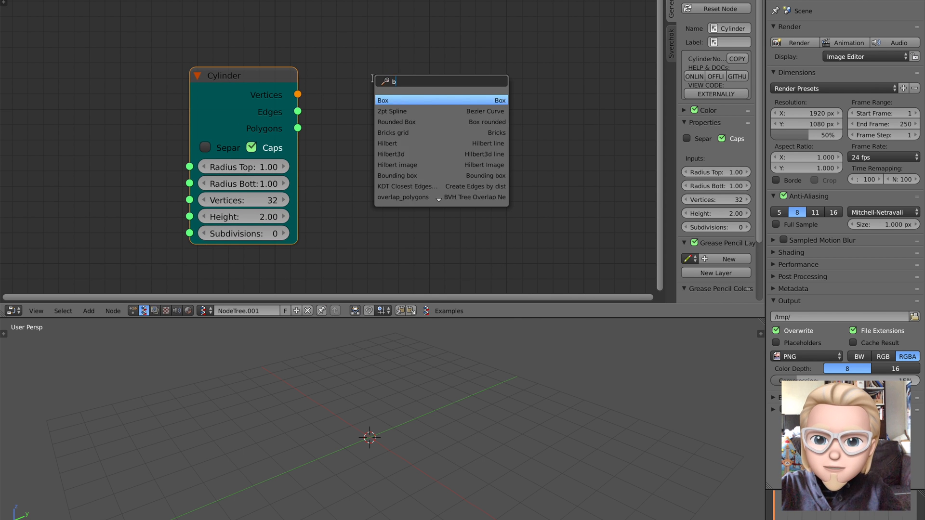
left_click(381, 99)
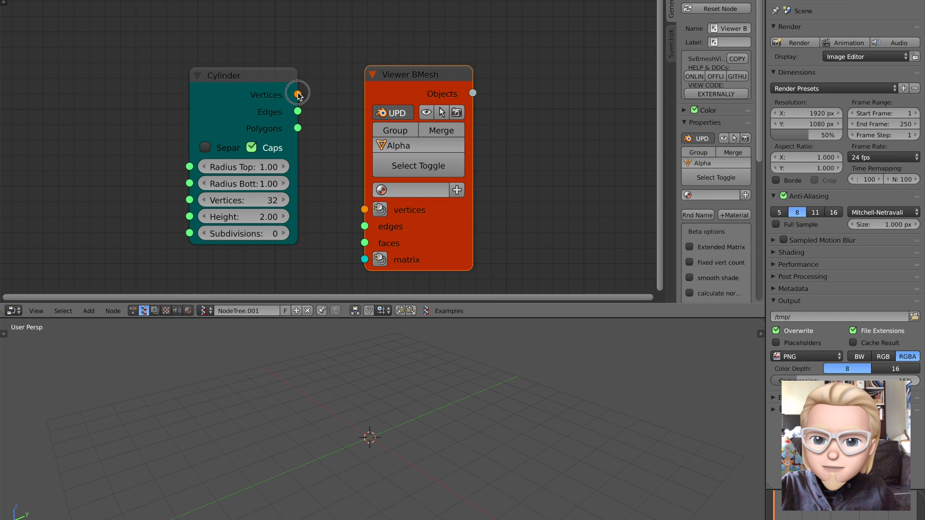
- Connect the Cylinder's Vertices and Polygons outputs to the Viewer BMesh's vertices and faces inputs
left_click_drag(298, 94, 365, 210)
key("g")
left_click(312, 235)
left_click_drag(244, 128, 365, 242)
left_click_drag(423, 231, 436, 203)
scroll(402, 357, "up", 3)
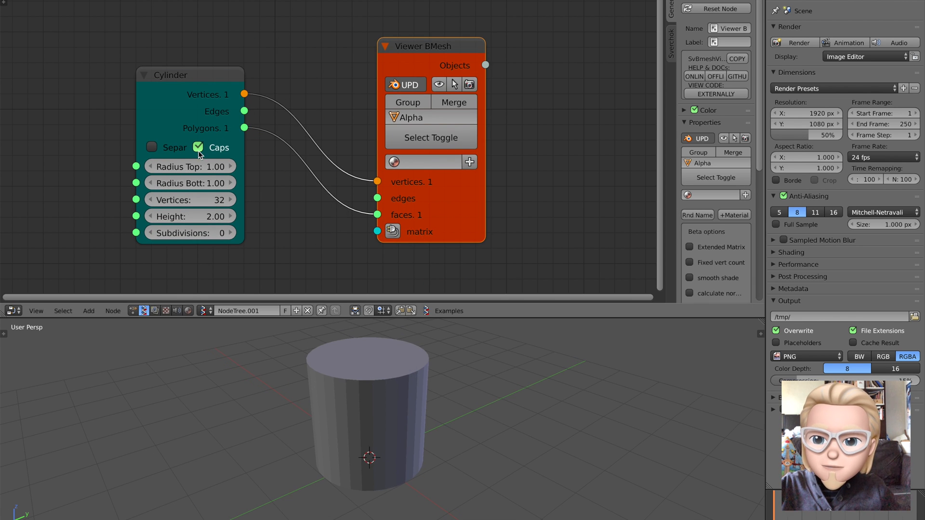
- Set the Cylinder node's top radius to 0.40, bottom radius to 1.56, height to 1.42 and vertices to 6
left_click_drag(203, 166, 180, 166)
left_click_drag(199, 183, 225, 183)
left_click_drag(198, 216, 171, 216)
middle_click_drag(314, 358, 337, 357)
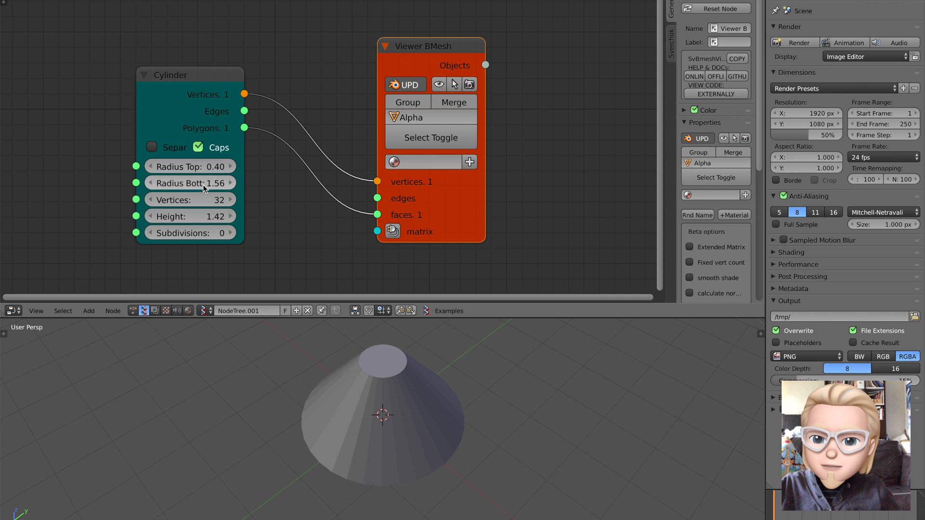
left_click_drag(211, 199, 186, 199)
middle_click_drag(419, 424, 452, 343)
- Enlarge the 3D view slightly and select the generated six-sided shape in it
left_click_drag(457, 318, 456, 287)
scroll(432, 165, "down", 2)
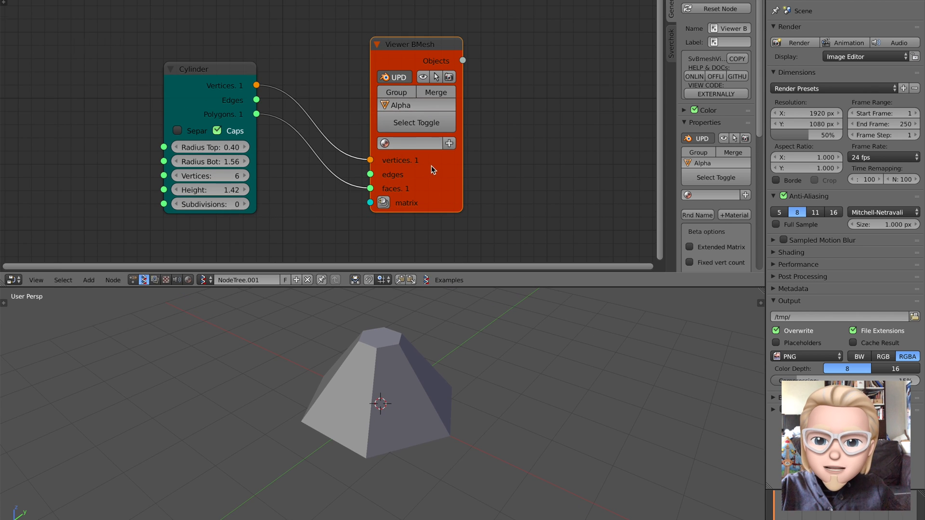
scroll(448, 351, "down", 2)
right_click(412, 377)
scroll(420, 379, "up", 3)
middle_click_drag(420, 378, 386, 308)
scroll(327, 221, "down", 3)
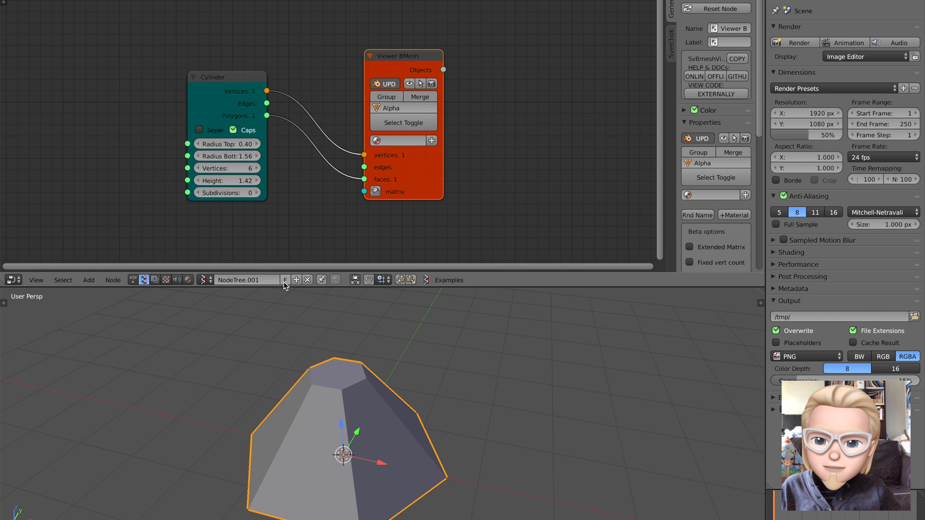
scroll(313, 212, "up", 1)
left_click_drag(232, 94, 247, 79)
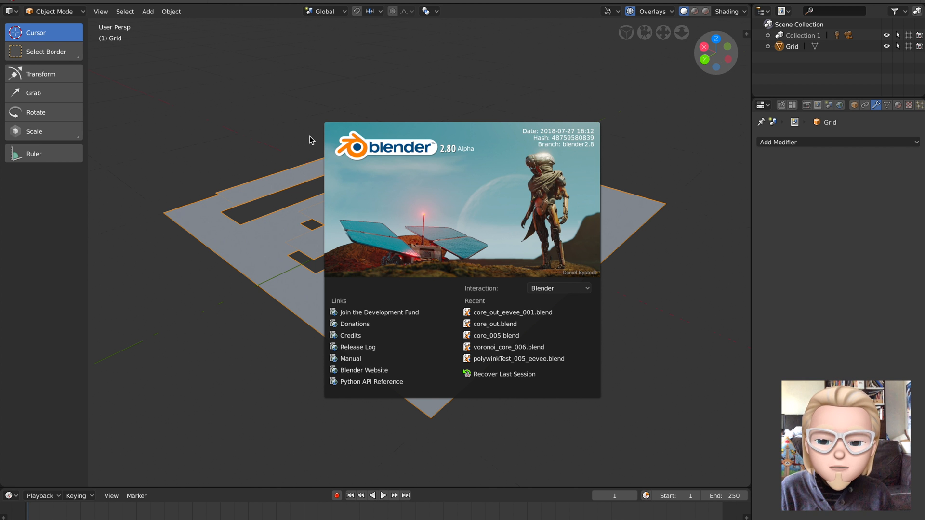
- In Blender 2.80, dismiss the splash screen and examine the ripped and beveled grid
left_click(310, 140)
mouse_move(361, 161)
middle_mouse_down()
mouse_move(345, 161)
mouse_move(386, 161)
mouse_move(368, 165)
middle_mouse_up()
scroll(497, 193, "up", 2)
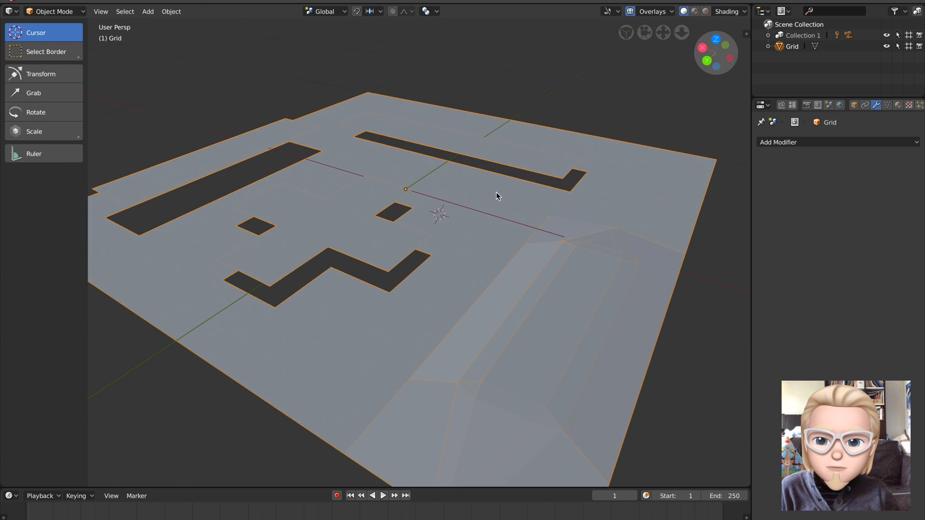
scroll(498, 193, "down", 2)
middle_click_drag(467, 203, 478, 198)
scroll(479, 202, "up", 1)
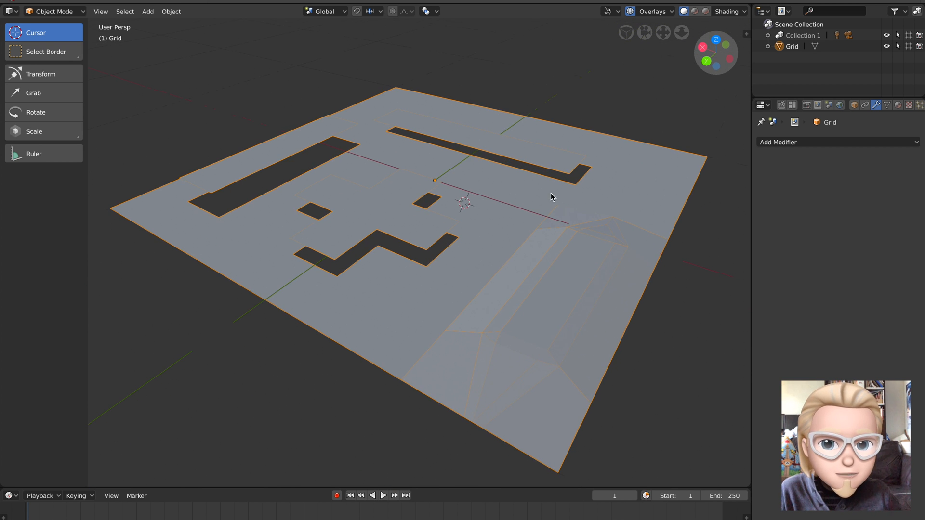
- Show the grid's object properties and deselect the grid to view its ripped and beveled faces
left_click(854, 104)
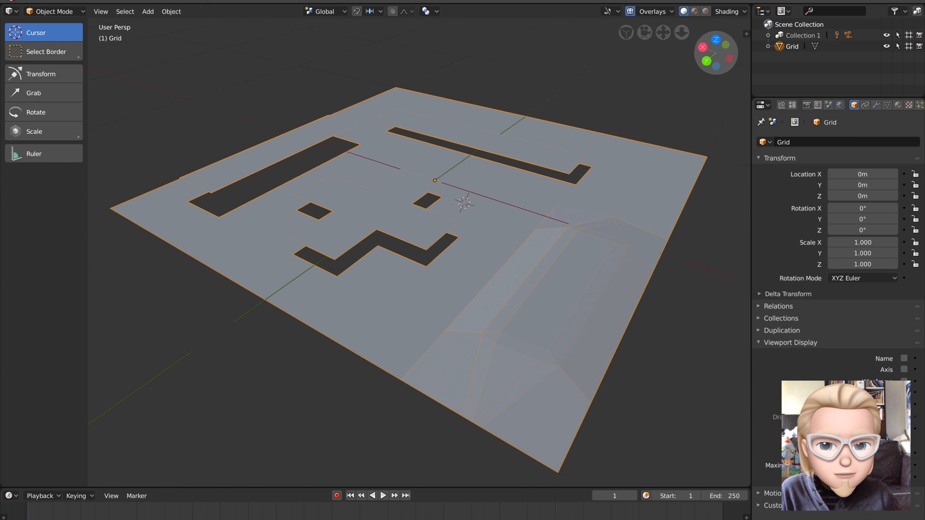
middle_click_drag(712, 355, 665, 247)
left_click(673, 308)
left_click(635, 276)
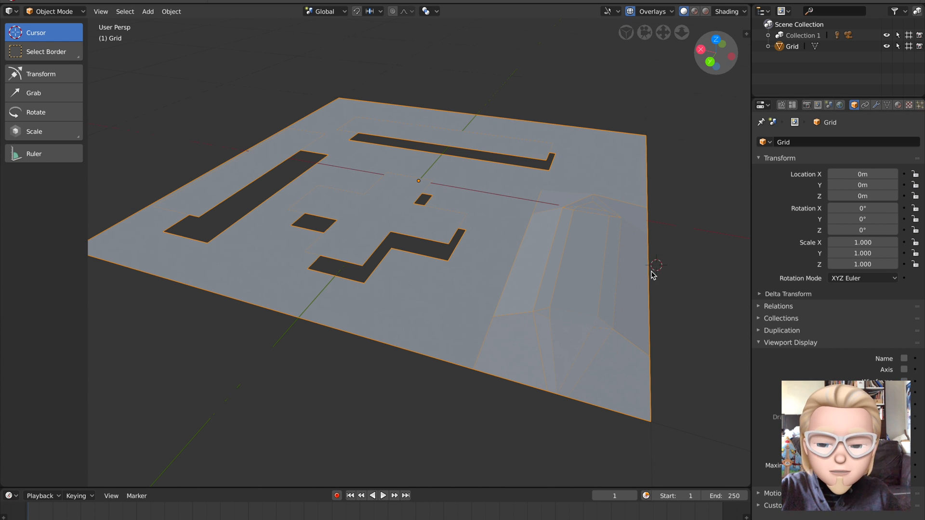
key("alt+a")
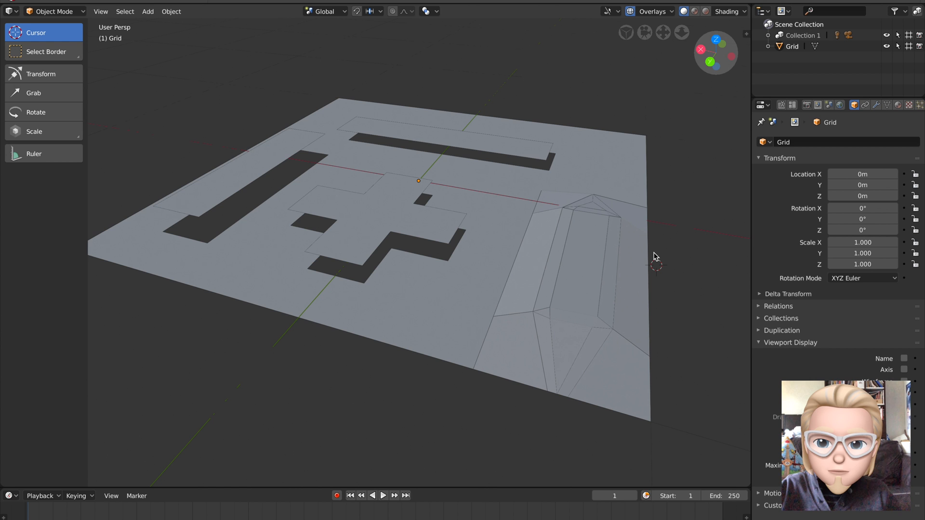
mouse_move(597, 245)
middle_mouse_down()
mouse_move(573, 256)
mouse_move(584, 249)
middle_mouse_up()
right_click(574, 255)
key("alt+a")
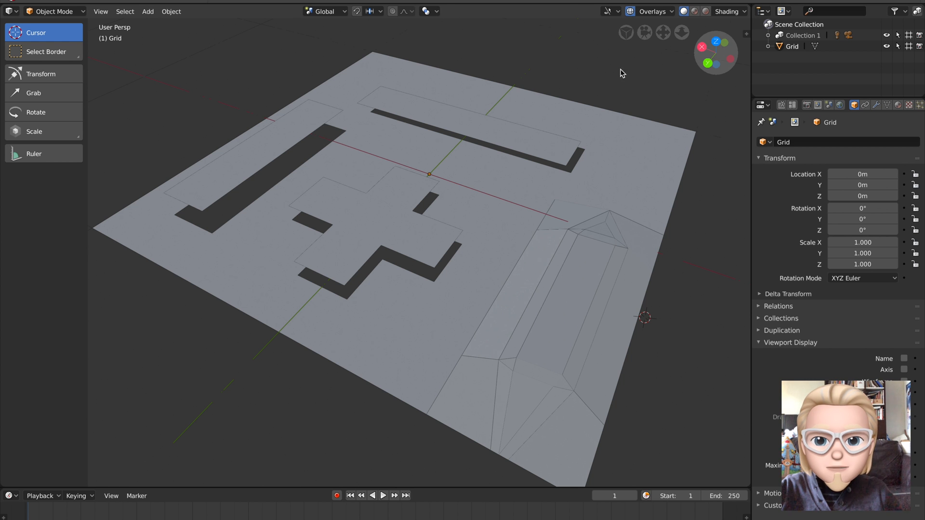
- Toggle the viewport overlays off and on, and try rendered shading before returning to solid shading
left_click(631, 12)
left_click(631, 12)
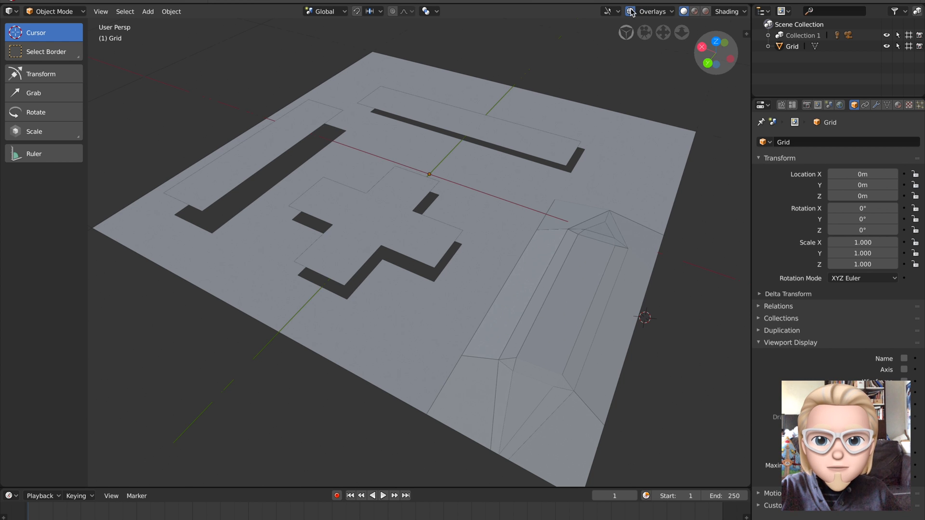
left_click(706, 11)
left_click(684, 11)
mouse_move(600, 160)
middle_mouse_down()
mouse_move(622, 142)
mouse_move(606, 176)
middle_mouse_up()
right_click(613, 154)
- Deselect everything and add a Monkey mesh to the scene
middle_click_drag(595, 210, 550, 207)
key("a")
scroll(550, 207, "down", 2)
key("shift+a")
mouse_move(496, 199)
left_click(580, 205)
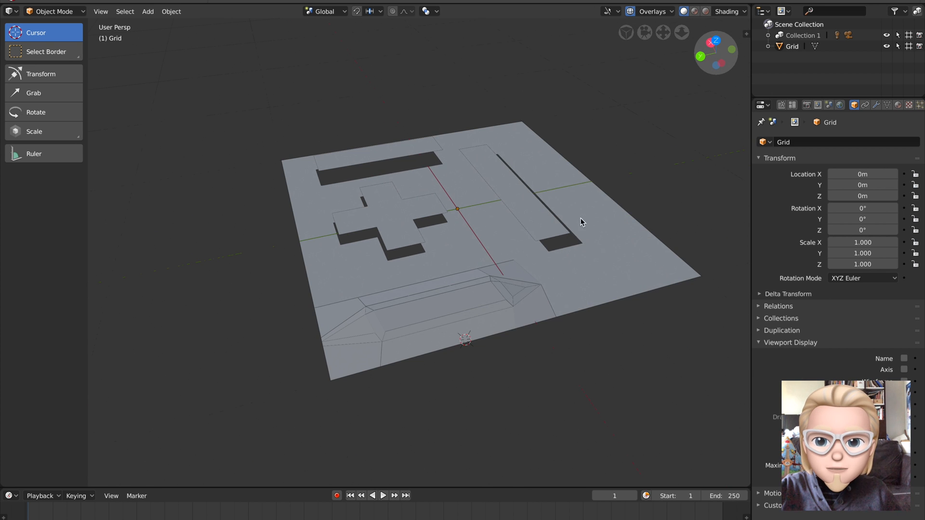
key("shift+a")
key("Escape")
key("shift+a")
mouse_move(562, 159)
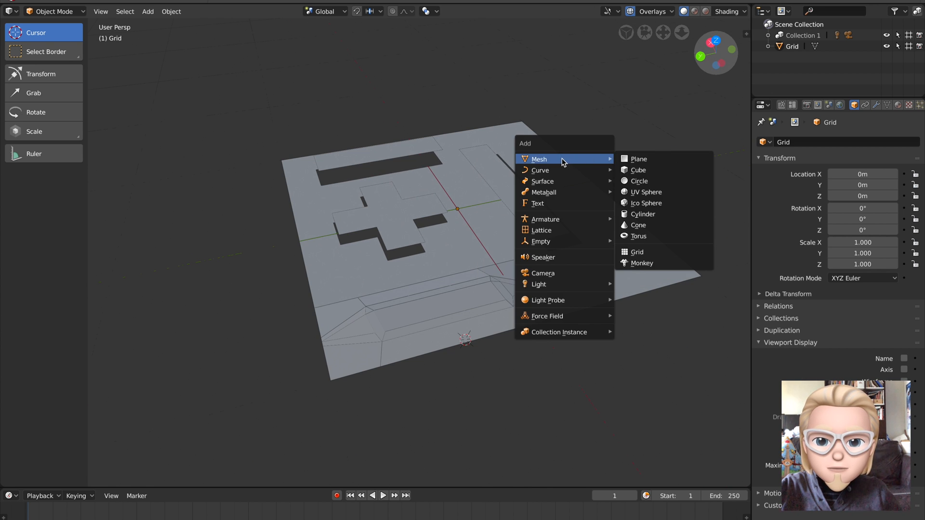
left_click(635, 262)
- Move the monkey above the grid to a height of about 1.22 m and deselect it
scroll(580, 216, "down", 3)
key("g")
left_click(564, 115)
mouse_move(565, 116)
middle_mouse_down()
mouse_move(545, 134)
mouse_move(526, 129)
mouse_move(526, 231)
mouse_move(502, 201)
mouse_move(516, 204)
middle_mouse_up()
key("g")
left_click(545, 110)
key("a")
key("alt+a")
scroll(510, 207, "up", 2)
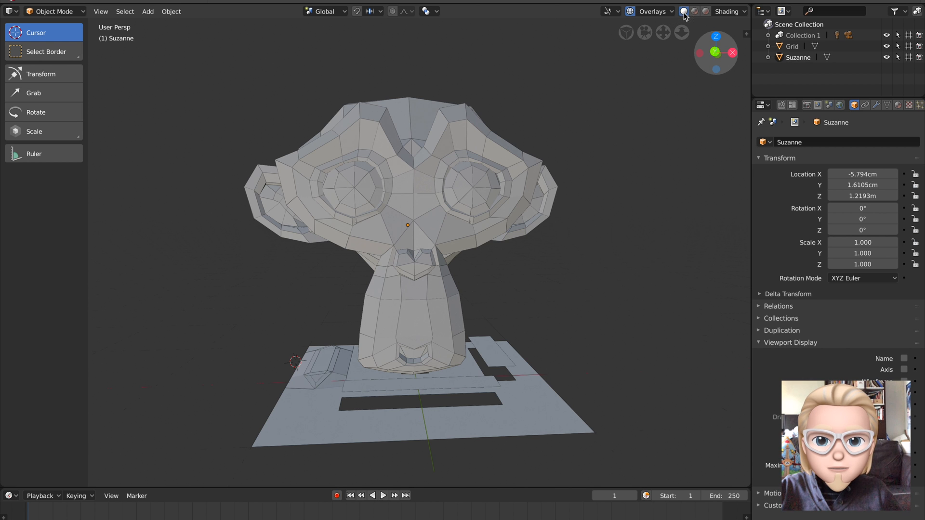
- Toggle a viewport shading option on and off to compare how the monkey is displayed
left_click(730, 11)
left_click(674, 213)
left_click(674, 212)
left_click(675, 213)
left_click(676, 213)
left_click(675, 214)
- Toggle the wireframe overlay, raise its value to the maximum and toggle Backface Culling
left_click(653, 11)
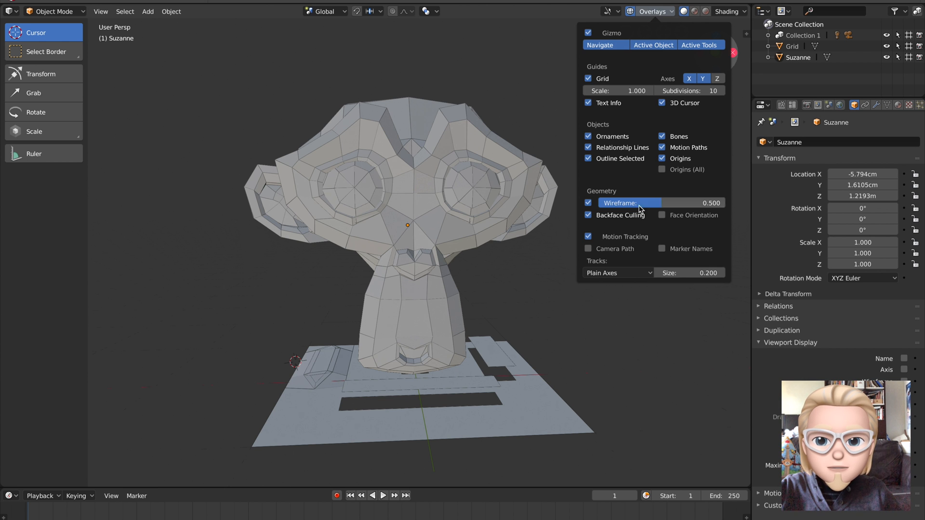
left_click(588, 203)
left_click(590, 205)
left_click(589, 205)
left_click(590, 205)
left_click_drag(661, 203, 725, 203)
left_click(592, 218)
left_click(591, 216)
left_click(591, 216)
left_click(591, 217)
left_click(591, 217)
scroll(520, 198, "up", 2)
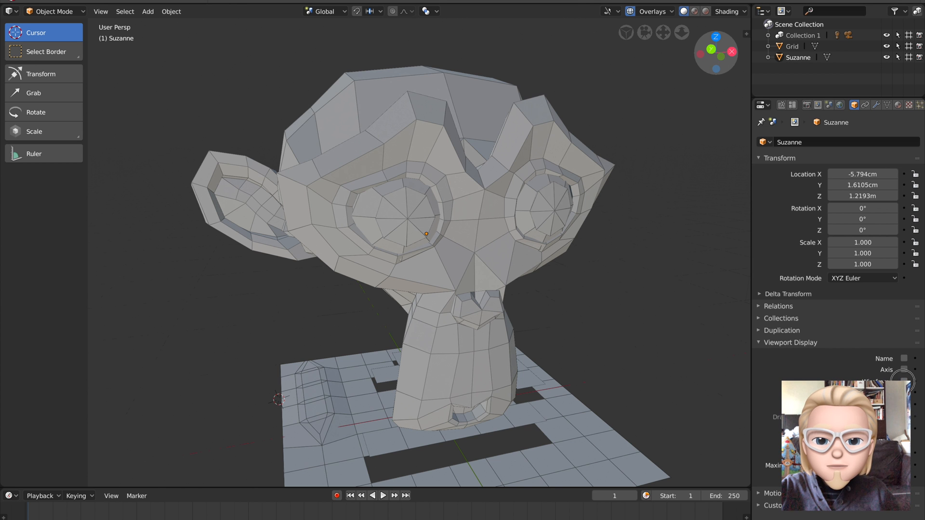
- Scale the monkey down to about 0.706 and give it a level 2 subdivision surface
scroll(517, 340, "down", 3)
right_click(447, 305)
key("s")
left_click(464, 282)
middle_click_drag(475, 285, 455, 295)
key("ctrl+2")
- Examine the subdivided monkey's wireframe from close up and from a distance
scroll(449, 290, "up", 2)
key("a")
key("alt+a")
scroll(484, 273, "up", 3)
scroll(500, 282, "down", 3)
scroll(454, 295, "up", 3)
scroll(453, 295, "up", 3)
scroll(450, 294, "down", 2)
scroll(450, 296, "up", 2)
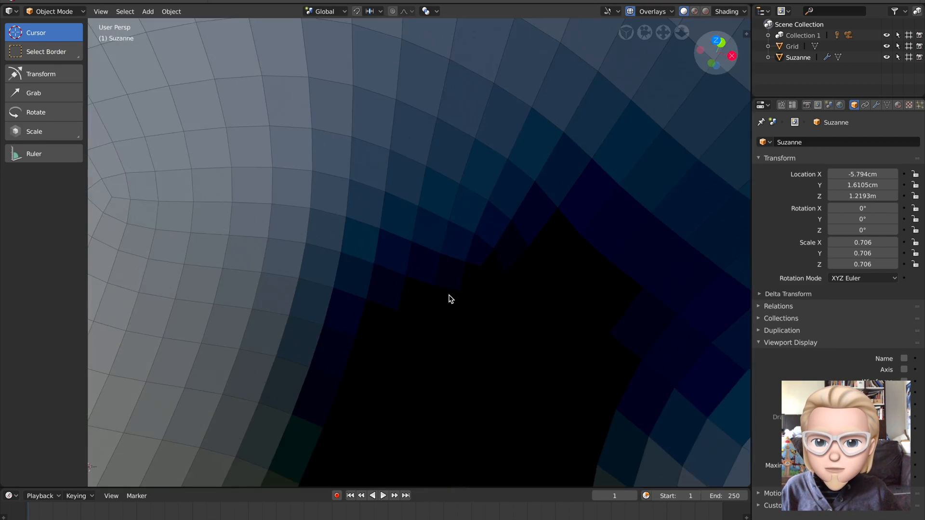
scroll(451, 293, "down", 5)
middle_click_drag(450, 289, 466, 275)
scroll(481, 255, "down", 4)
right_click(458, 269)
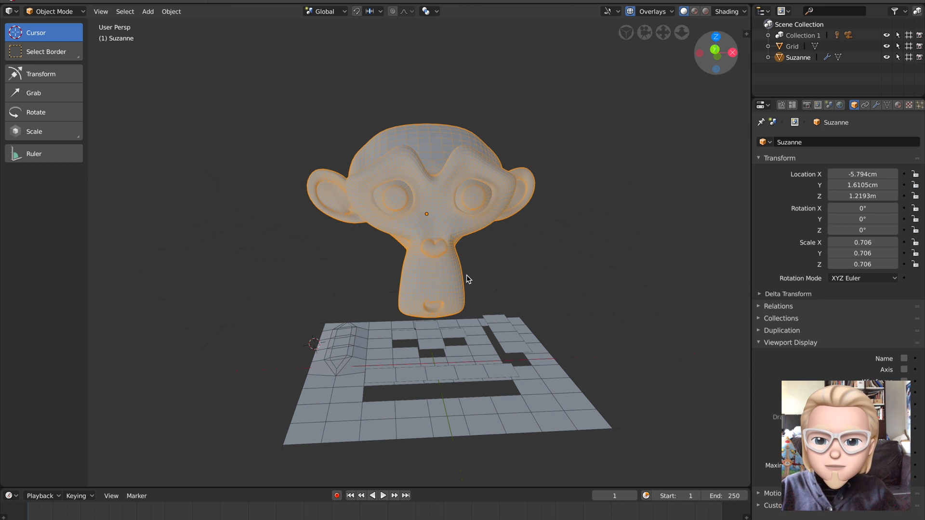
- Select the grid and switch it between Edit Mode and Object Mode, ending in Edit Mode
right_click(517, 353)
key("Tab")
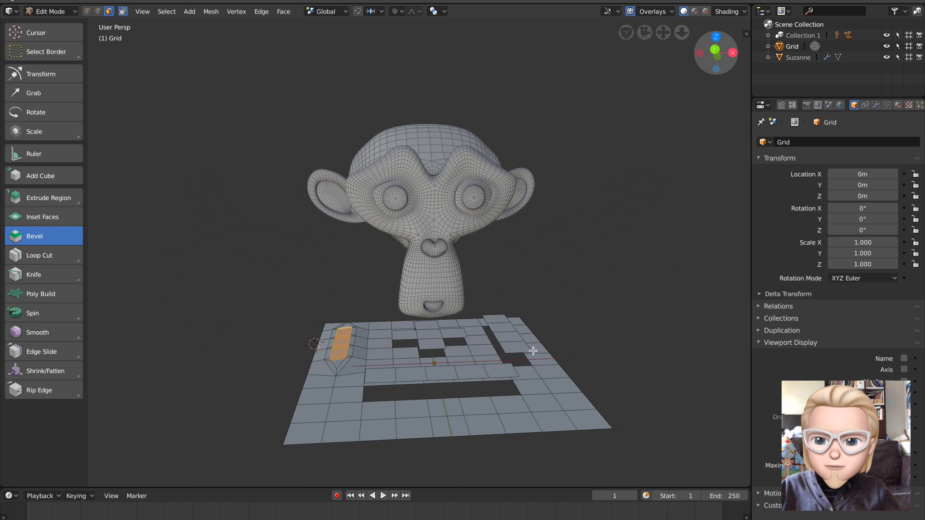
middle_click_drag(490, 353, 503, 368)
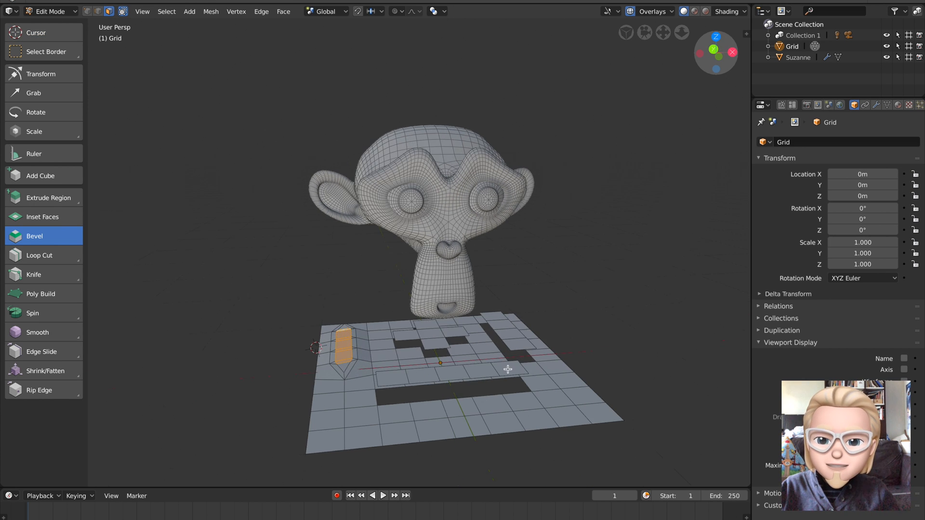
scroll(495, 369, "up", 3)
key("Tab")
middle_click_drag(495, 369, 469, 365)
scroll(469, 365, "down", 3)
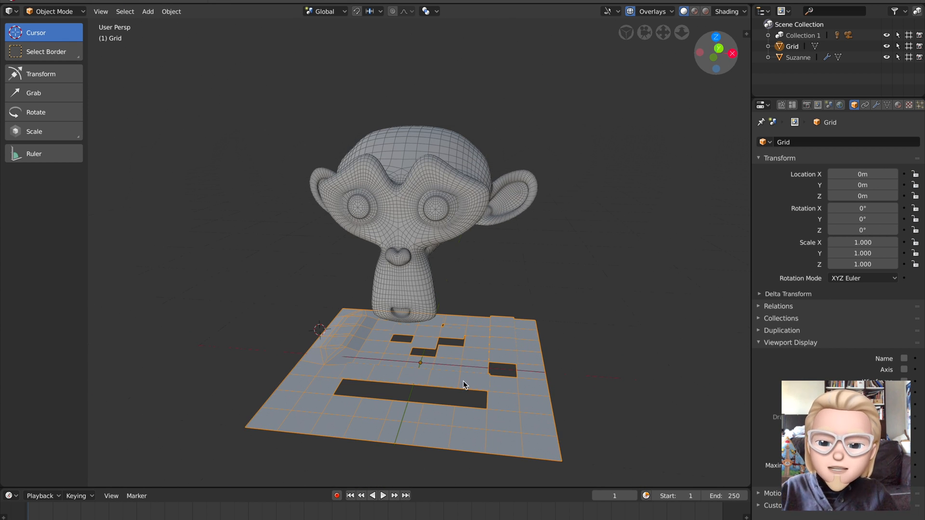
key("Tab")
middle_click_drag(438, 383, 453, 371)
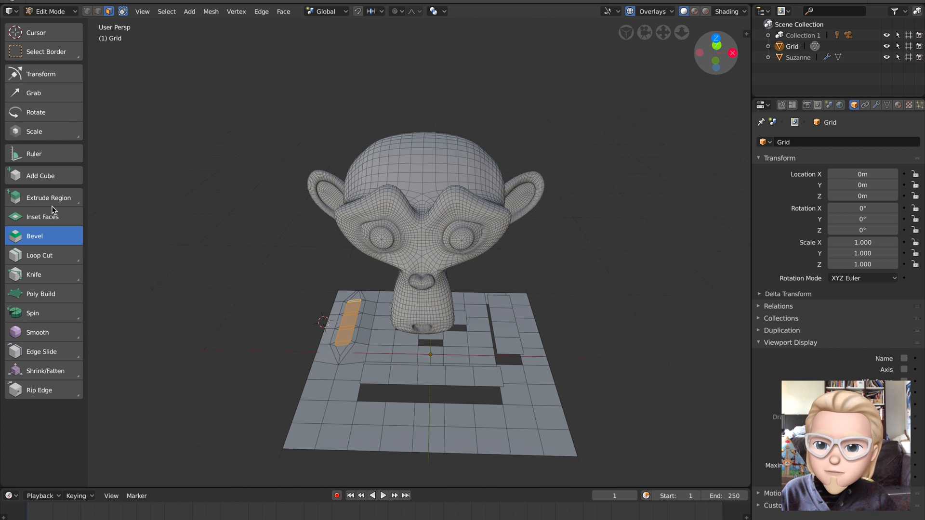
- Select three adjacent faces along the grid's front edge
middle_click_drag(320, 323, 402, 344)
left_click(378, 338)
left_click(403, 339)
left_click(365, 355)
left_click(410, 354, "shift")
left_click(434, 354, "shift")
middle_click_drag(439, 302, 462, 305)
scroll(463, 305, "up", 1)
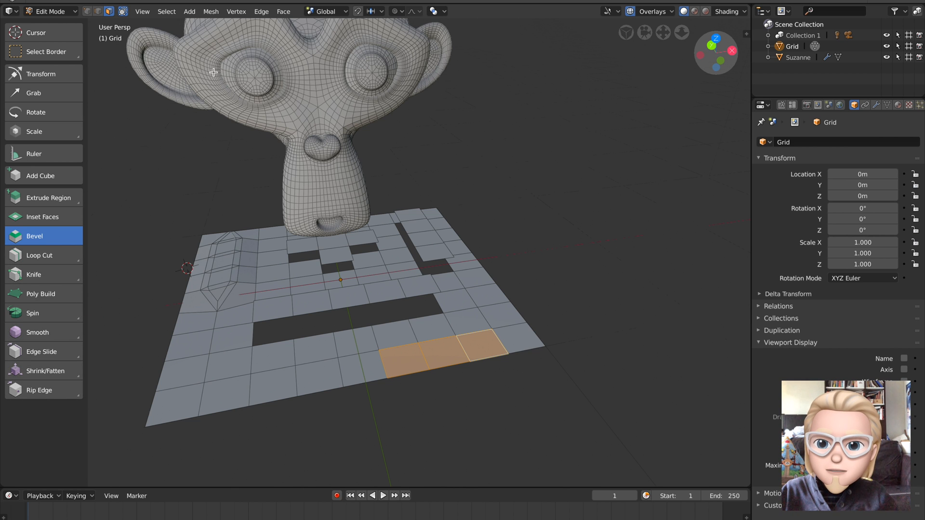
left_click(235, 11)
mouse_move(283, 11)
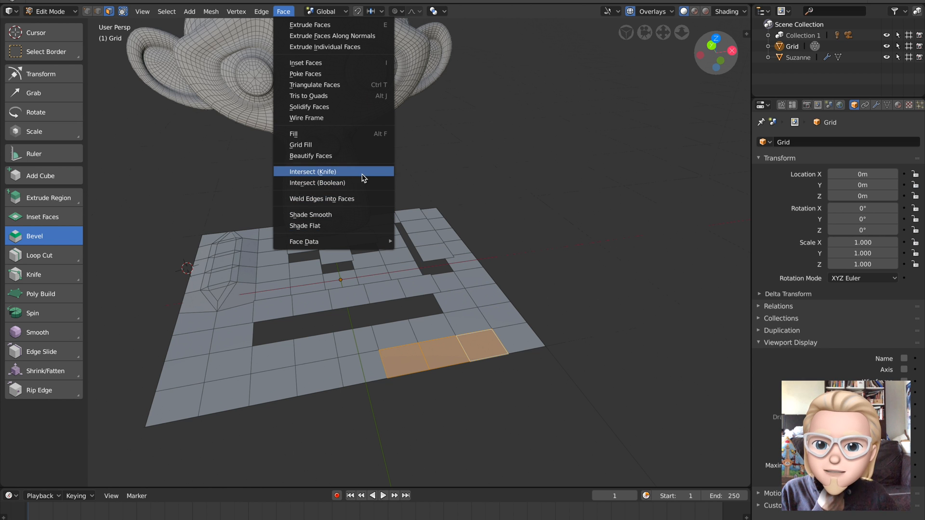
mouse_move(361, 244)
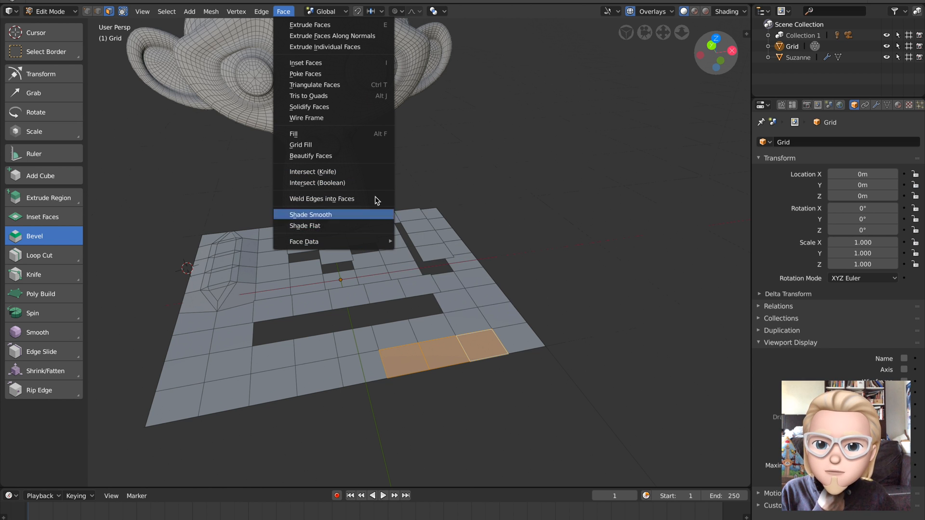
- Search for the Poke Faces command and apply it to the three selected faces
middle_click_drag(474, 221, 485, 245, "shift")
scroll(470, 213, "up", 2)
key("shift+space")
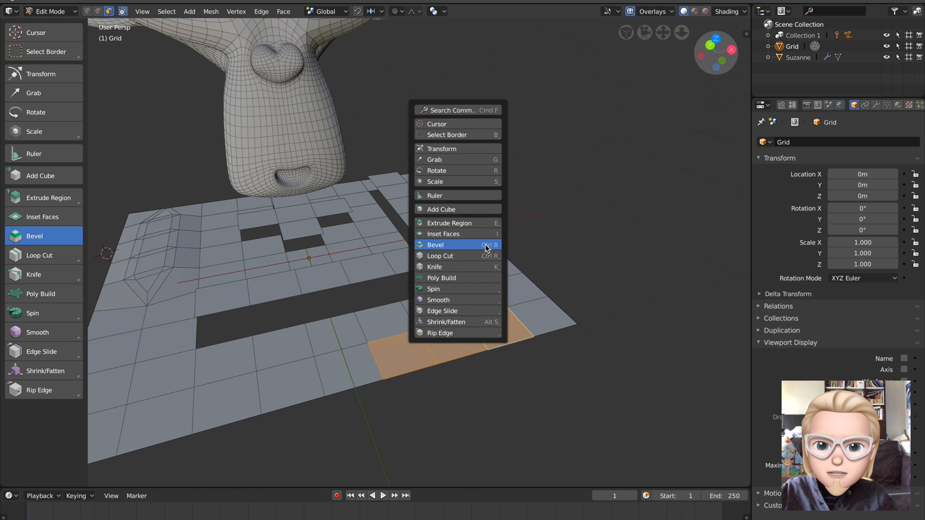
left_click(464, 110)
type("Merg")
key("BackSpace")
key("BackSpace")
key("BackSpace")
key("BackSpace")
type("poke")
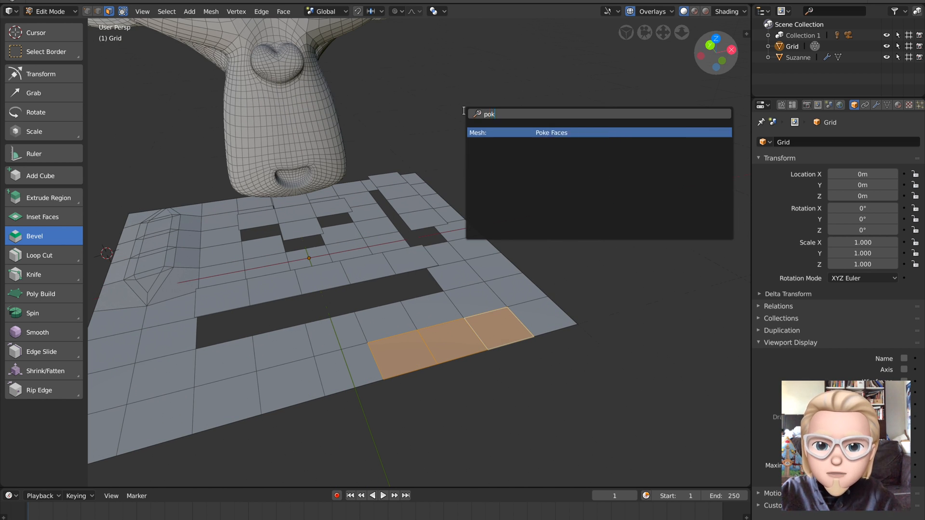
left_click(488, 132)
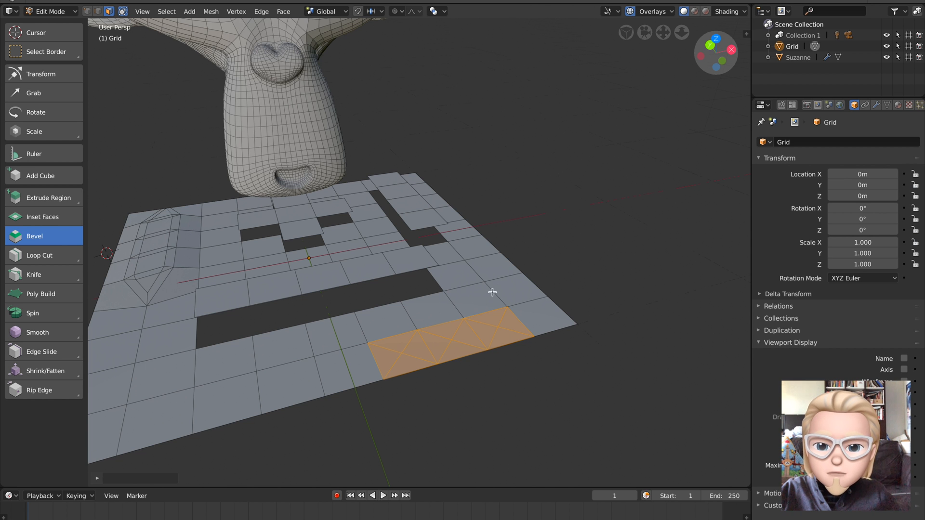
- Bevel the edges of the poked faces, and undo both the bevel and the poke
key("ctrl+b")
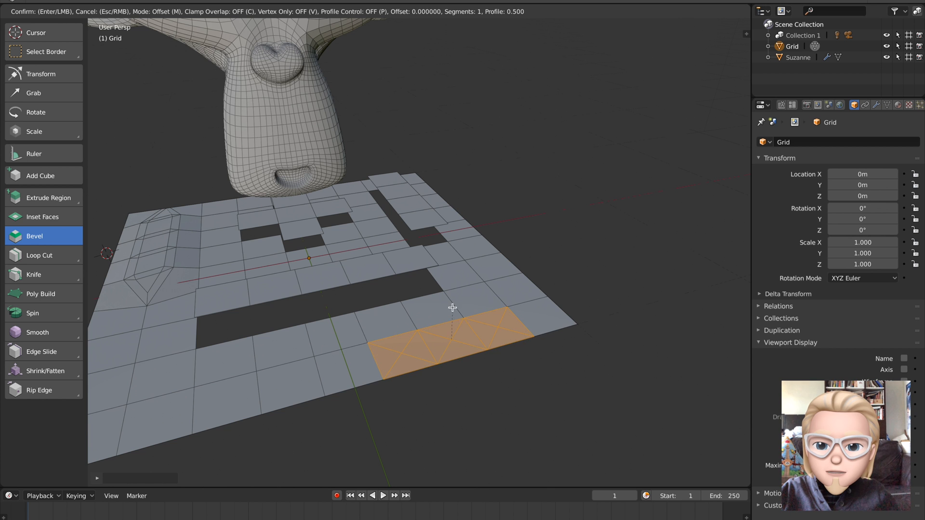
left_click(488, 324)
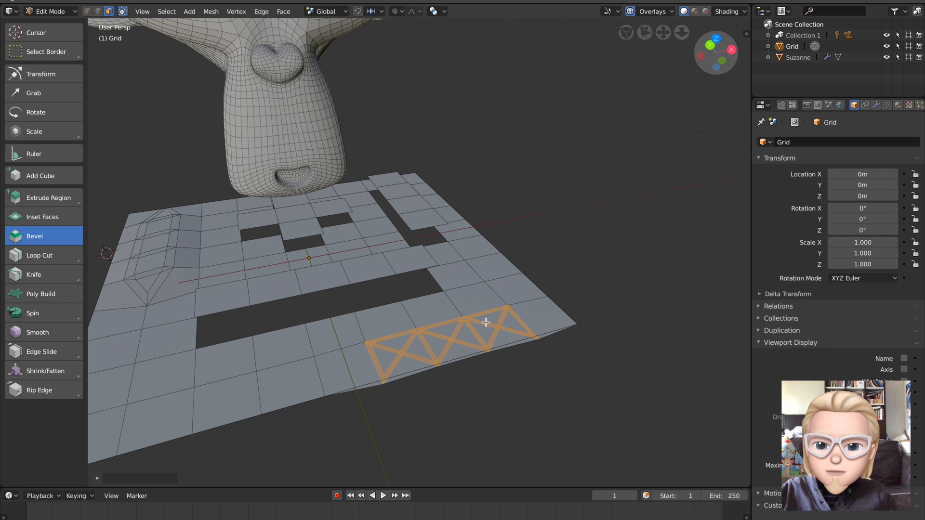
middle_click_drag(485, 314, 479, 322)
key("ctrl+z")
key("ctrl+z")
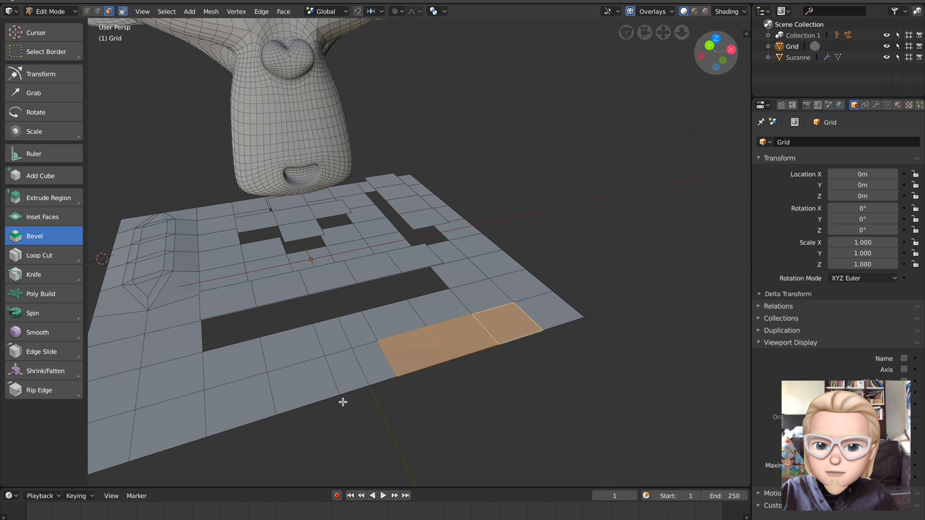
- Reselect the three faces on the grid's front edge and poke them with a 12 cm offset
left_click(422, 354)
left_click(501, 319, "shift")
left_click(467, 330, "shift")
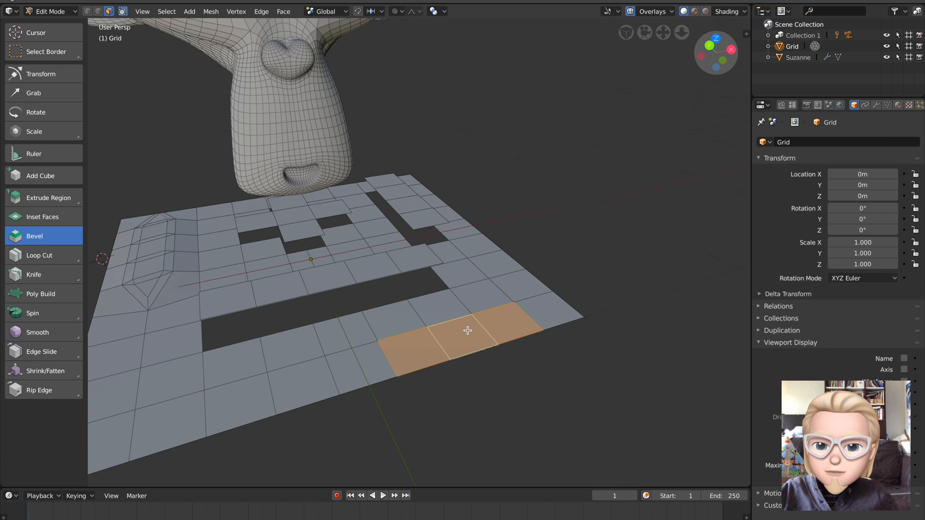
key("space")
left_click(438, 196)
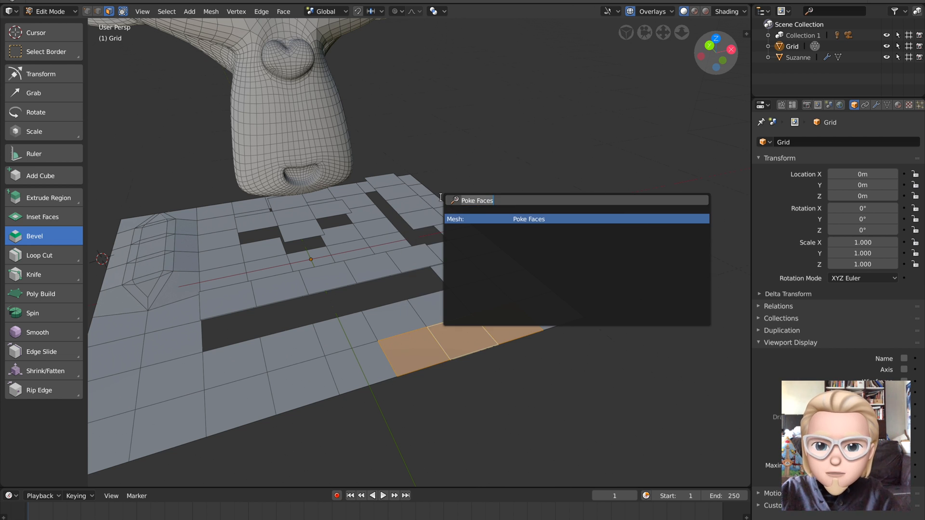
key("Return")
left_click(99, 478)
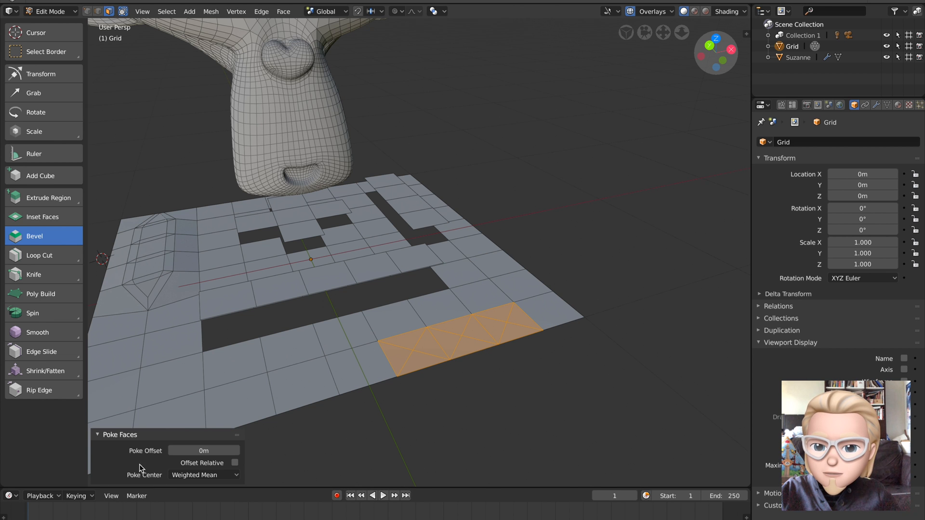
left_click_drag(204, 450, 234, 450)
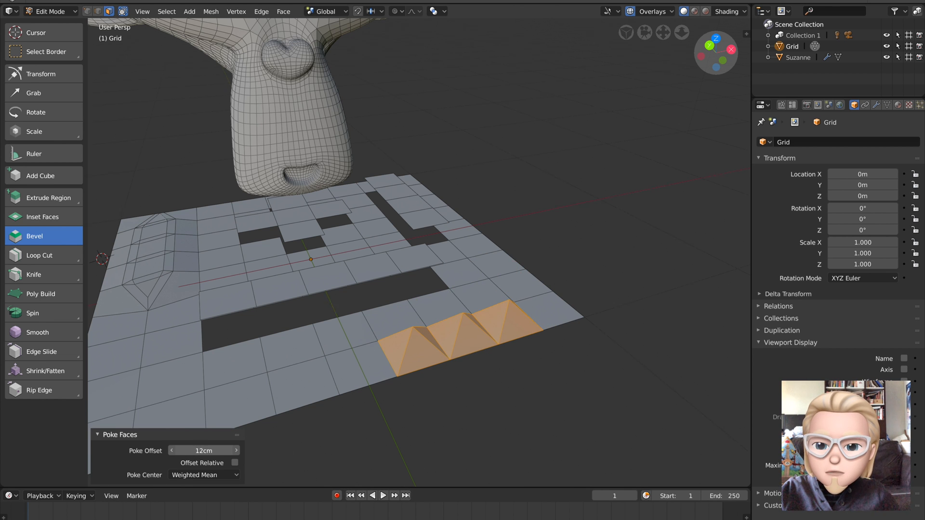
- Return to Object Mode and examine the raised pyramids on the grid together with the monkey
mouse_move(297, 427)
middle_mouse_down()
mouse_move(281, 423)
mouse_move(285, 415)
middle_mouse_up()
key("Tab")
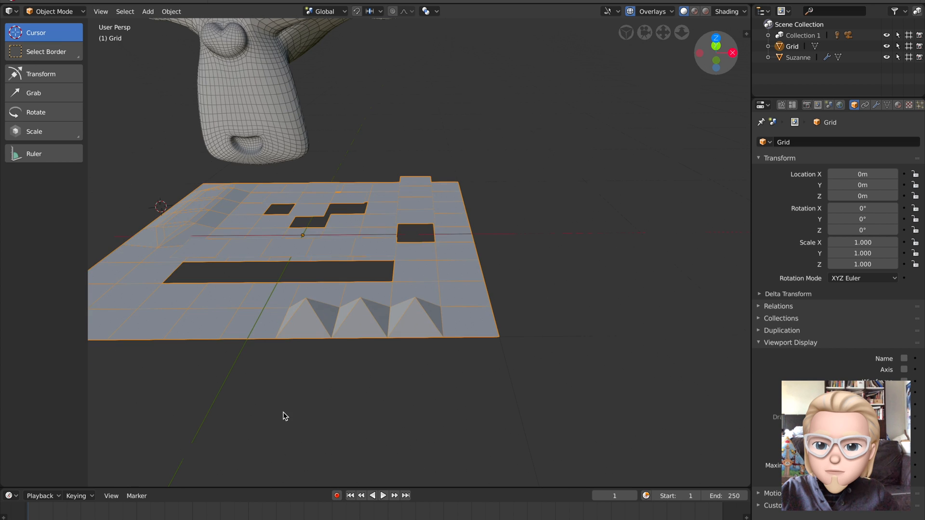
middle_click_drag(276, 366, 327, 352, "shift")
mouse_move(436, 331)
middle_mouse_down()
mouse_move(396, 349)
mouse_move(438, 330)
mouse_move(427, 336)
middle_mouse_up()
scroll(398, 348, "down", 2)
scroll(444, 302, "up", 1)
middle_click_drag(444, 299, 464, 329)
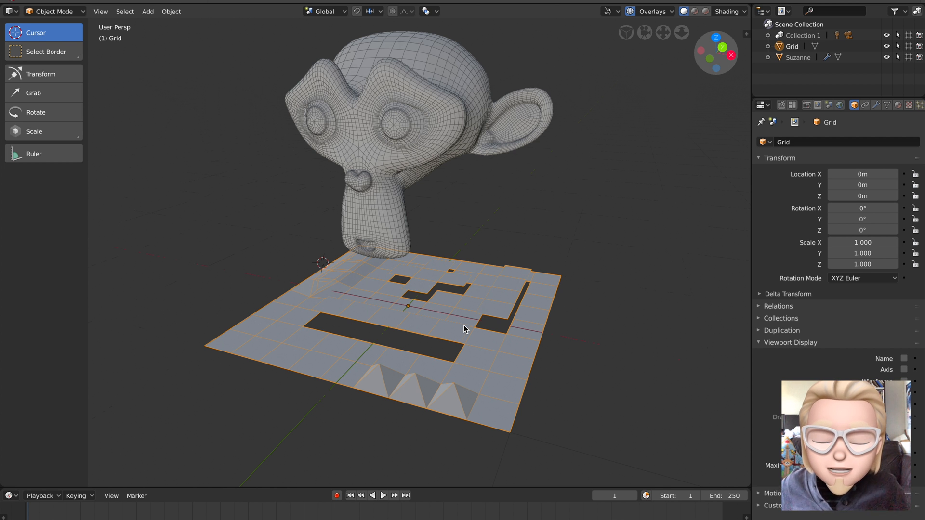
middle_click_drag(463, 324, 463, 297)
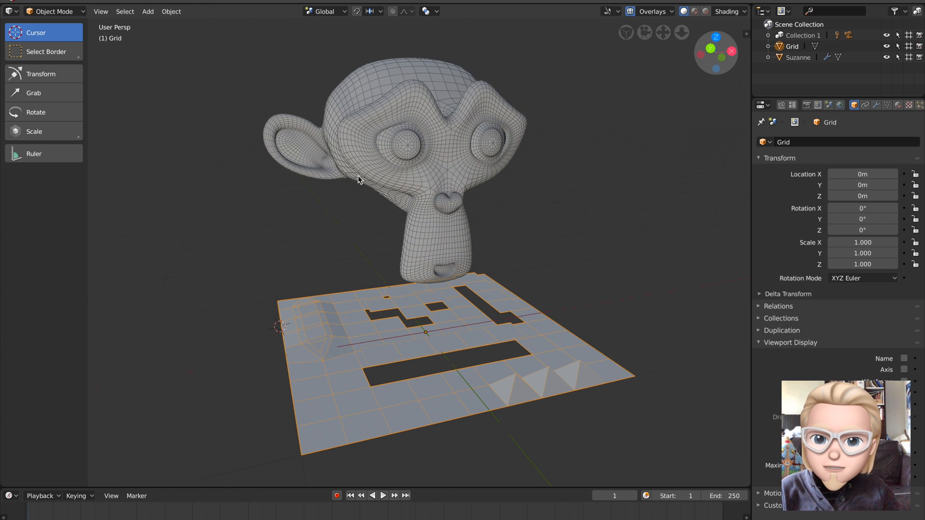
middle_click_drag(355, 182, 355, 178)
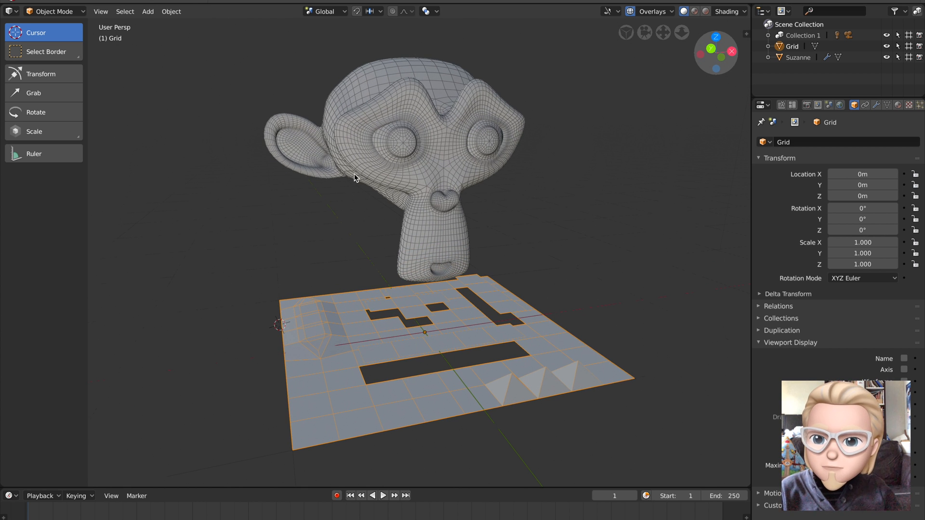
- Show the splash screen to check the version, dismiss it and place the 3D cursor beside the monkey
left_click(150, 0)
left_click(168, 102)
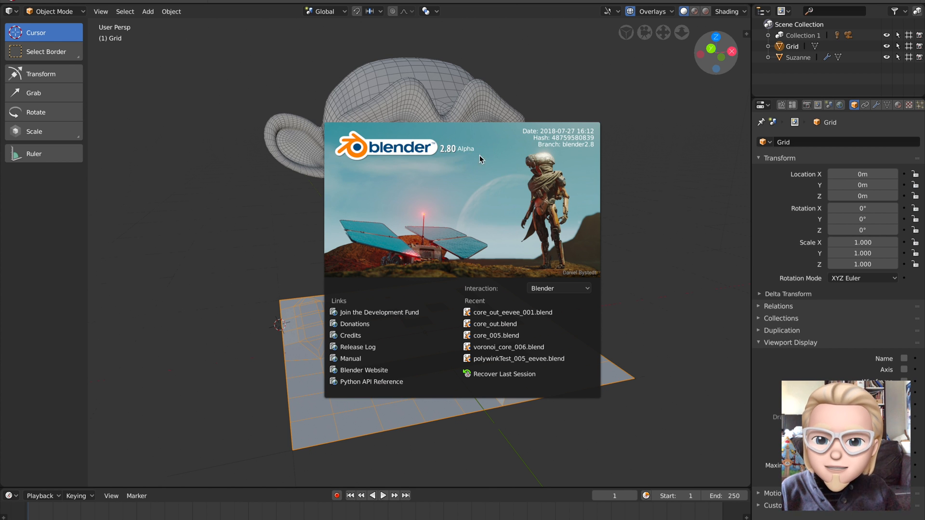
left_click(150, 79)
left_click_drag(230, 113, 215, 200)
middle_click_drag(216, 204, 164, 164)
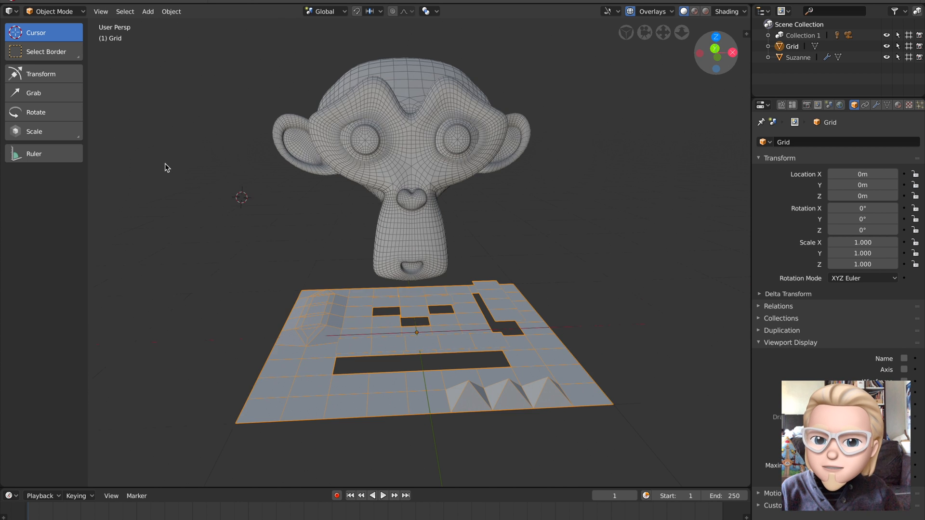
- Select the monkey and rotate it freely by trackball angles of about -17° and -9°
scroll(165, 165, "down", 1)
right_click(412, 214)
middle_click_drag(261, 172, 407, 198)
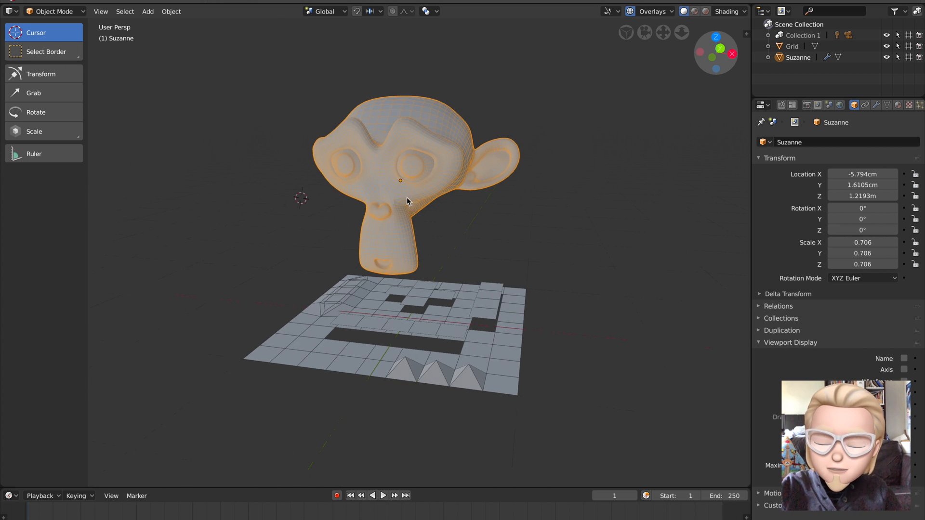
key("r")
key("r")
left_click(395, 191)
- Rotate the monkey around its local X axis
middle_click_drag(488, 186, 464, 192)
key("r")
key("x")
key("x")
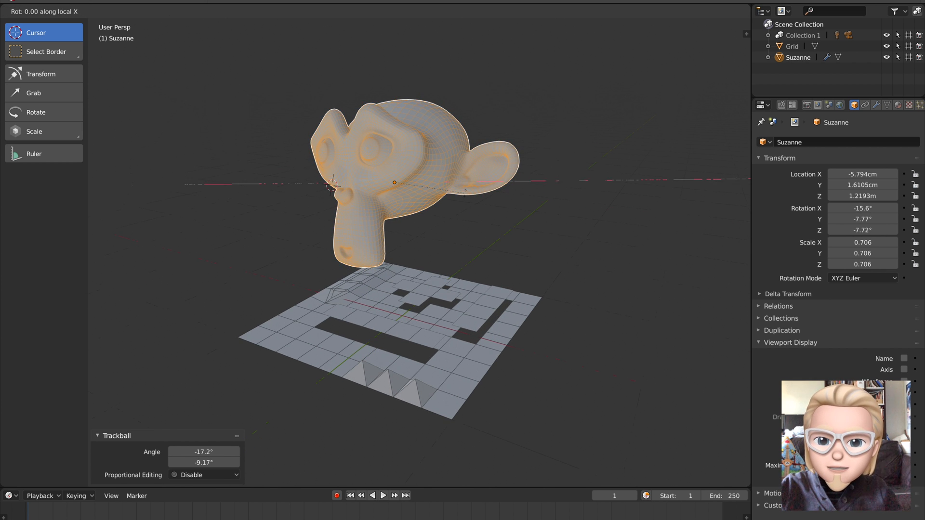
left_click(458, 162)
- Trackball-rotate the monkey by about 46° and 85°, and trackball-rotate it again to turn its face back towards the front
key("r")
key("r")
left_click(493, 182)
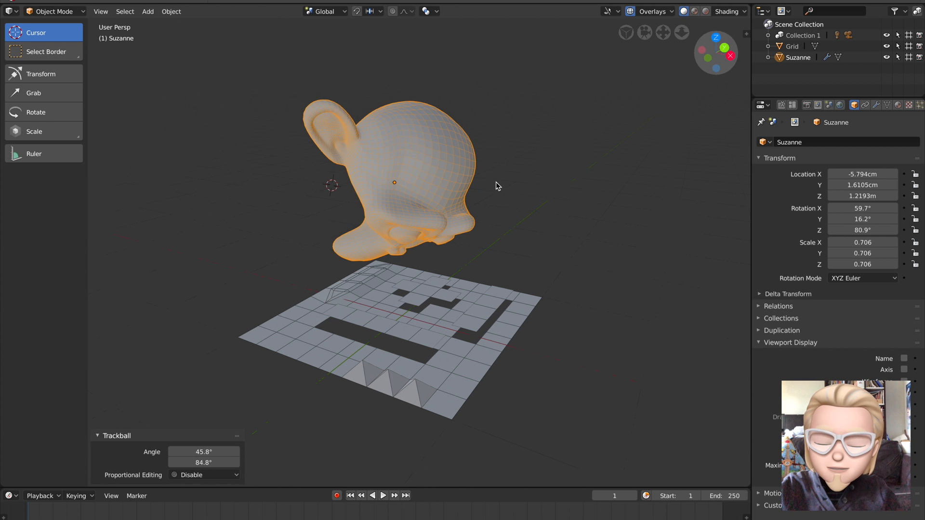
key("r")
key("r")
left_click(498, 187)
- Scale the monkey up by about 1.09 and move it to about X -71 cm, Y -20 cm, Z 1.57 m
key("s")
left_click(523, 208)
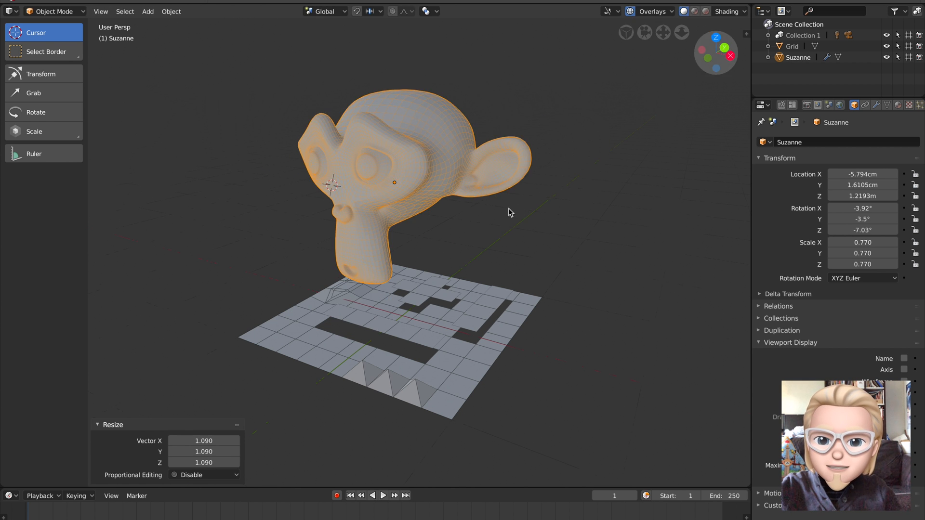
key("g")
left_click(432, 173)
scroll(444, 187, "down", 2)
middle_click_drag(456, 186, 469, 181)
key("g")
left_click(464, 186)
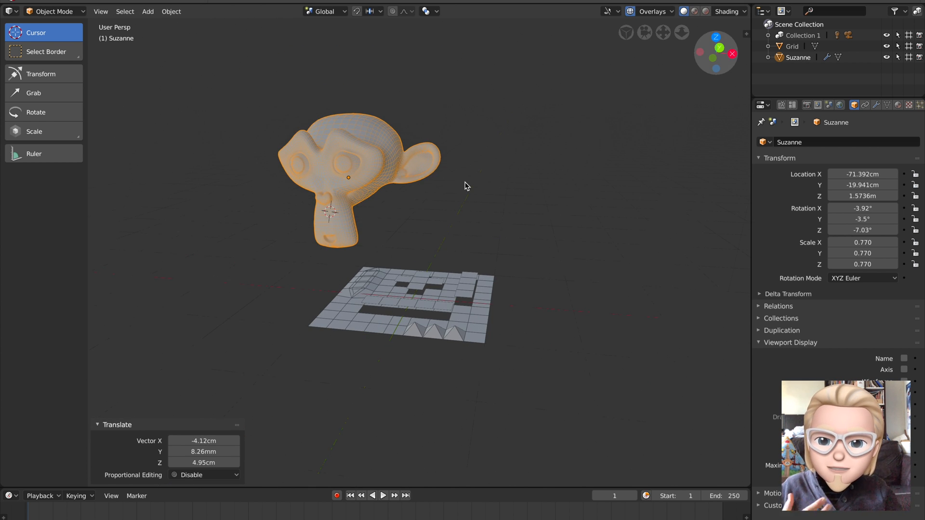
- Move the monkey by about 34, 5 and -8 cm in X, Y and Z, and trackball-rotate it to about -2°, 8° and 29°
key("g")
left_click(441, 222)
key("r")
key("r")
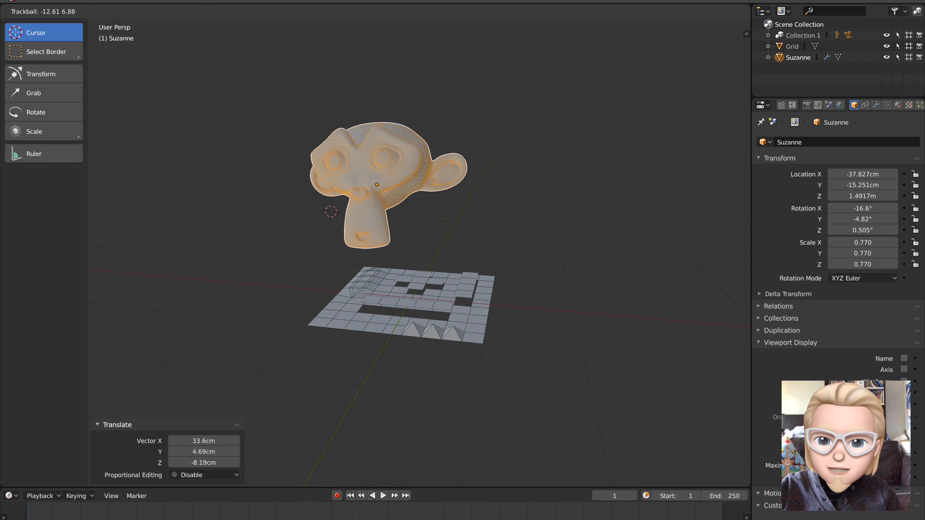
left_click(461, 223)
- Select all objects, deselect everything, and place the 3D cursor just below the monkey's ear above the grid
scroll(460, 223, "up", 1)
key("a")
mouse_move(433, 215)
middle_mouse_down()
mouse_move(424, 214)
mouse_move(447, 221)
middle_mouse_up()
key("alt+a")
scroll(447, 221, "up", 1)
left_click(447, 222)
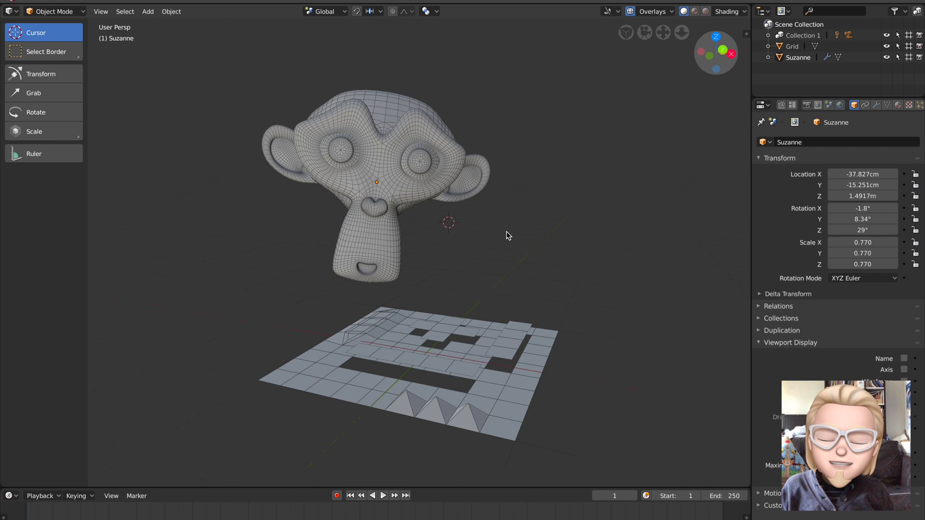